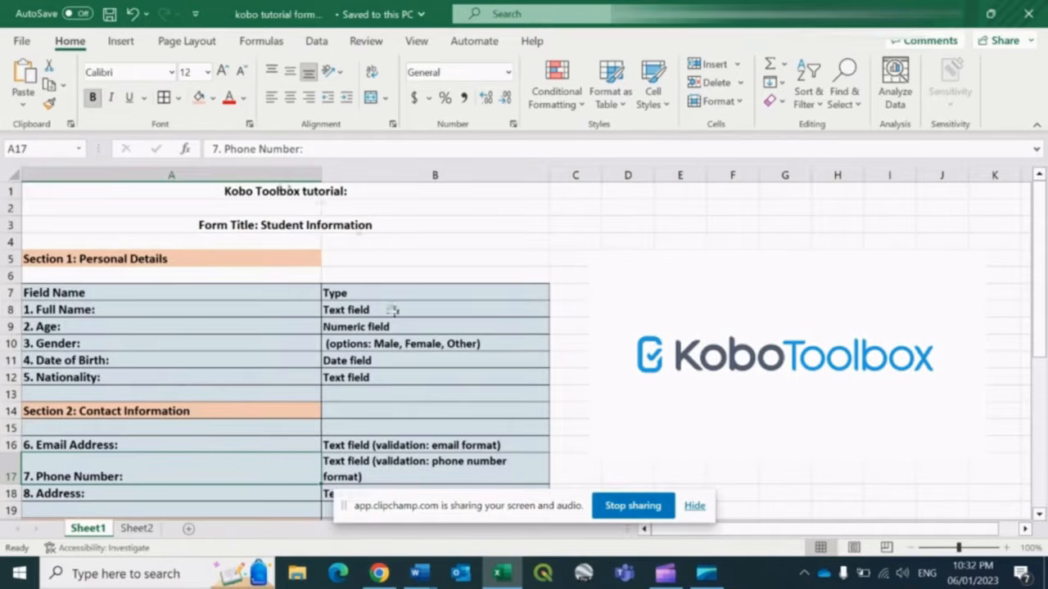
Review the Section 1 personal detail fields and their types in the student information form plan
click(231, 332)
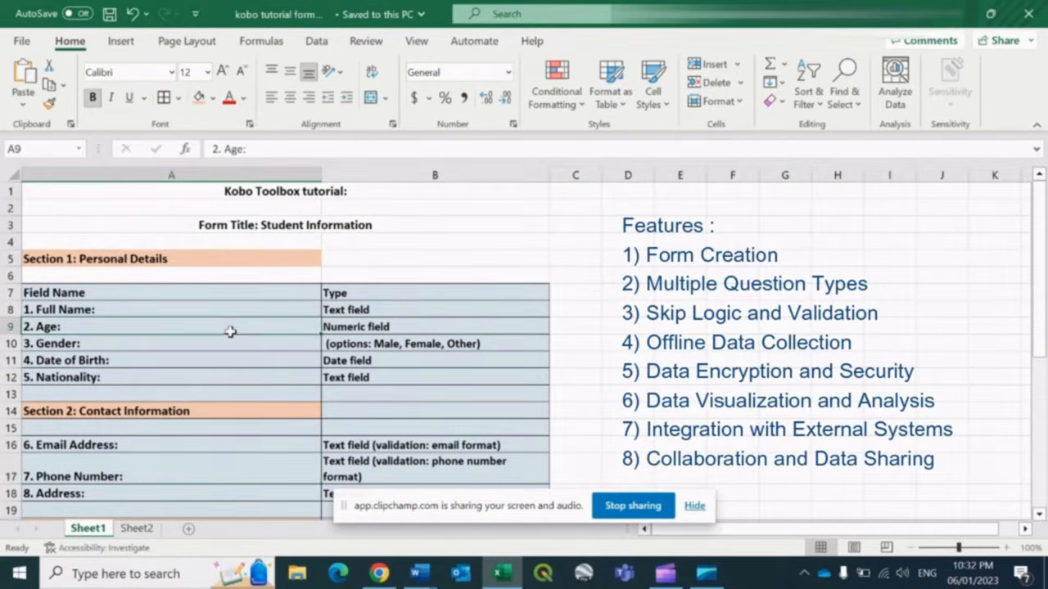
click(387, 298)
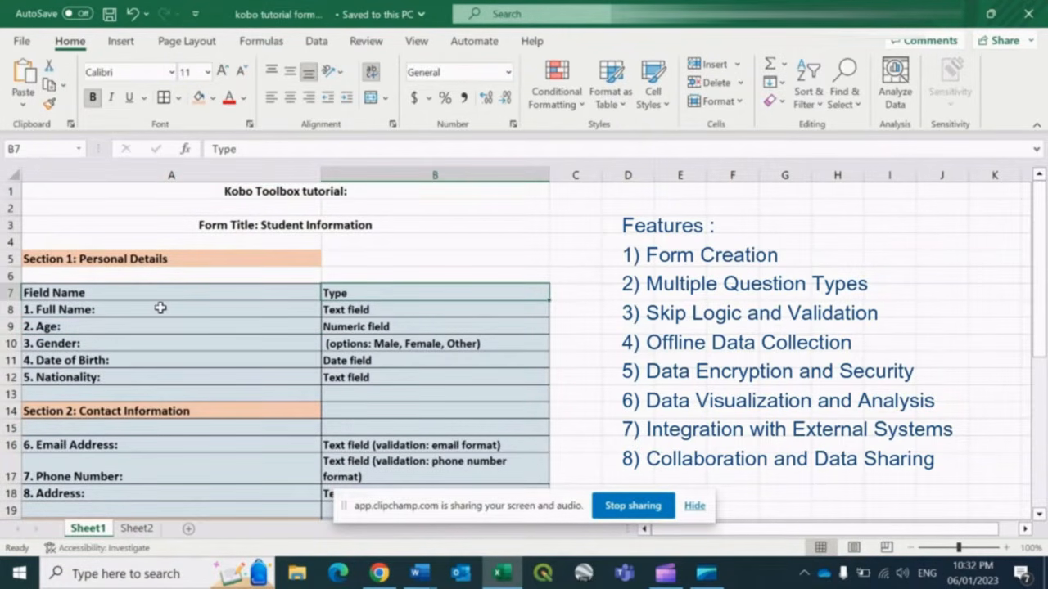
click(131, 310)
key(ctrl+shift+period)
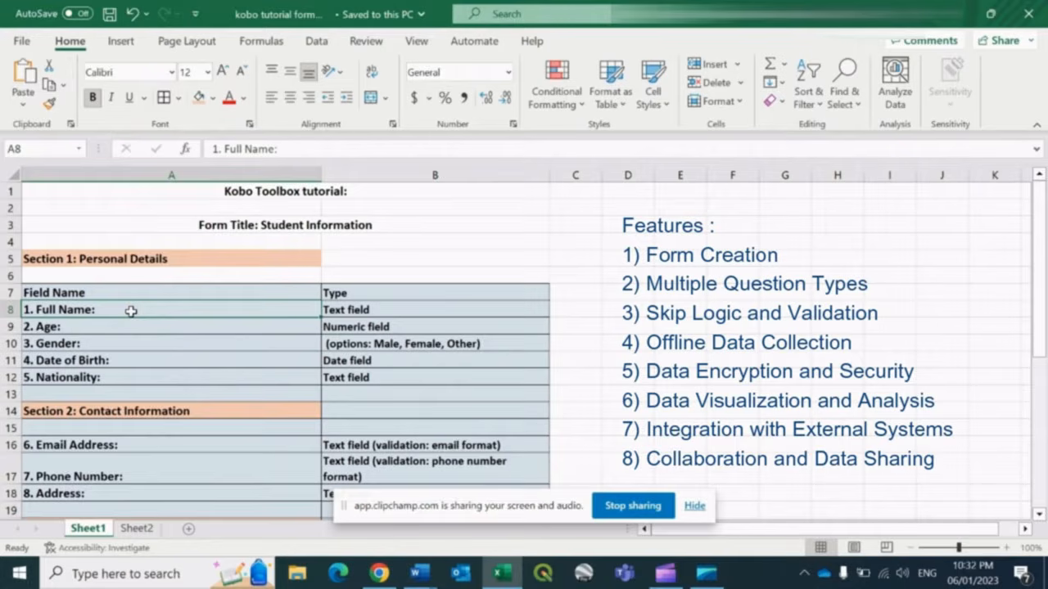
click(335, 312)
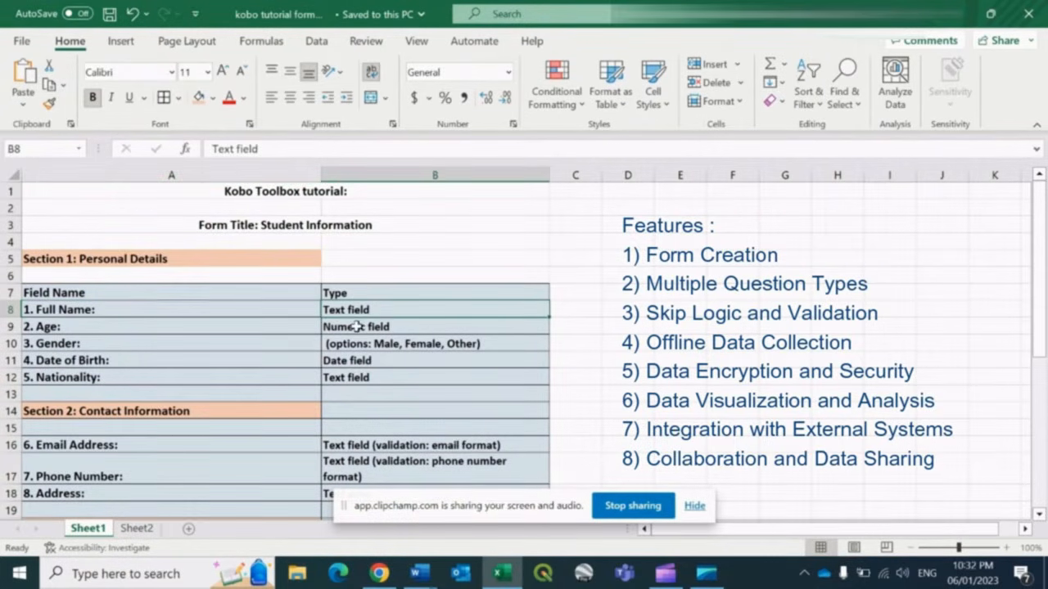
click(357, 326)
click(217, 344)
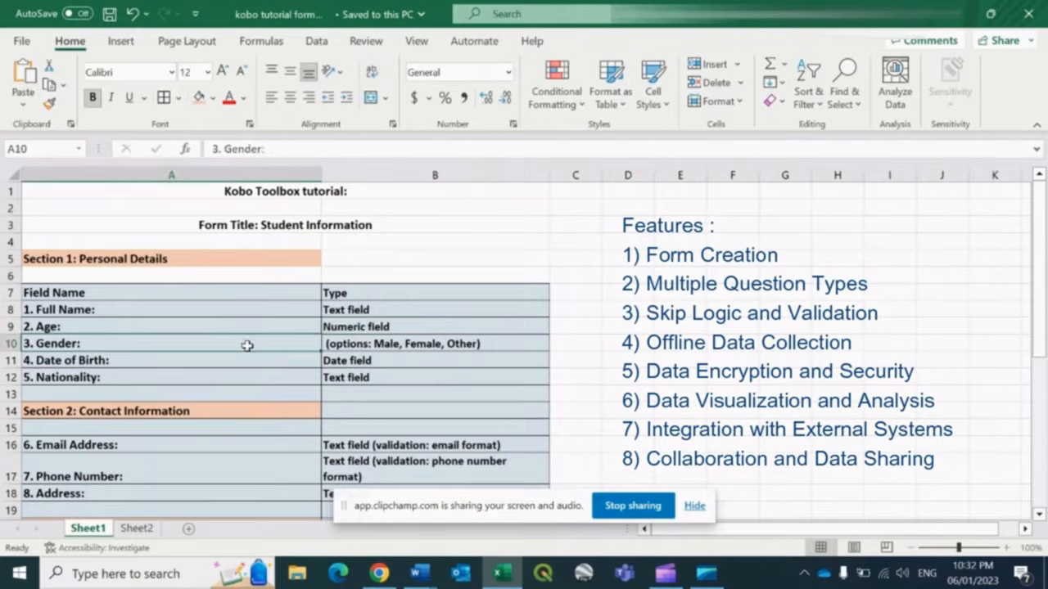
click(100, 361)
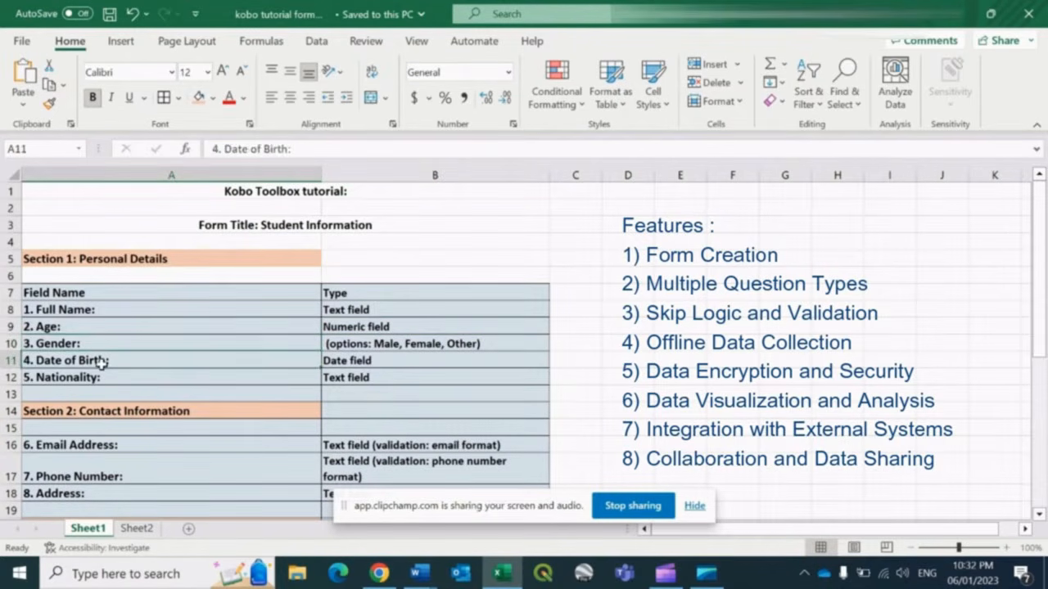
Examine the contact, education, additional information and consent questions in the rest of the form plan
key(Down)
key(Down)
key(Down)
key(Down)
key(Down)
key(Down)
key(Down)
key(Down)
key(Down)
key(Down)
key(Down)
key(Down)
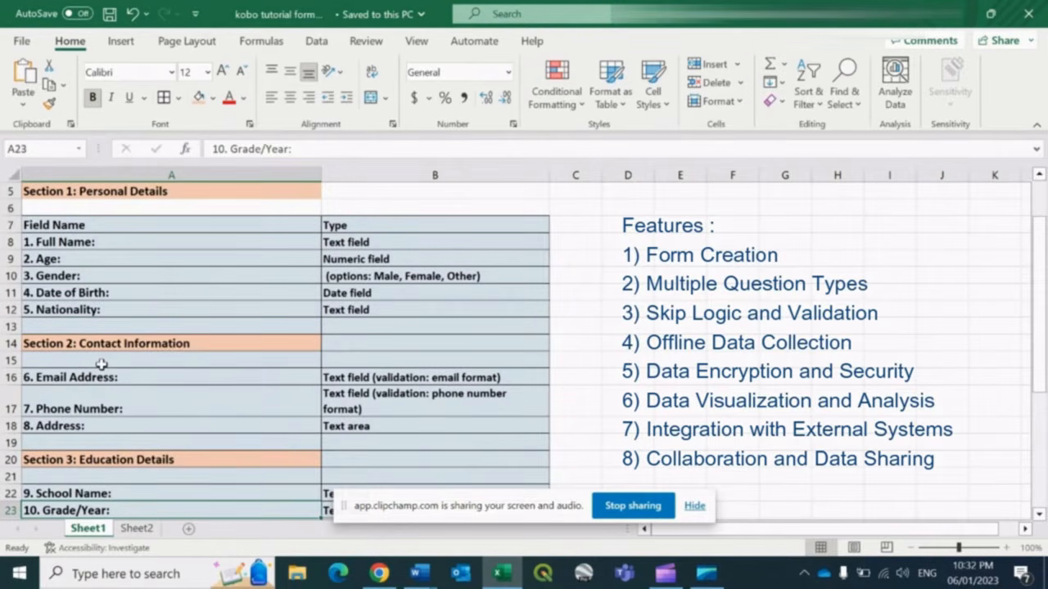
key(Down)
key(Down)
key(Down)
key(Down)
key(Down)
key(Down)
key(Down)
key(Down)
key(Down)
key(Down)
key(Down)
key(Down)
key(Down)
key(Down)
key(Down)
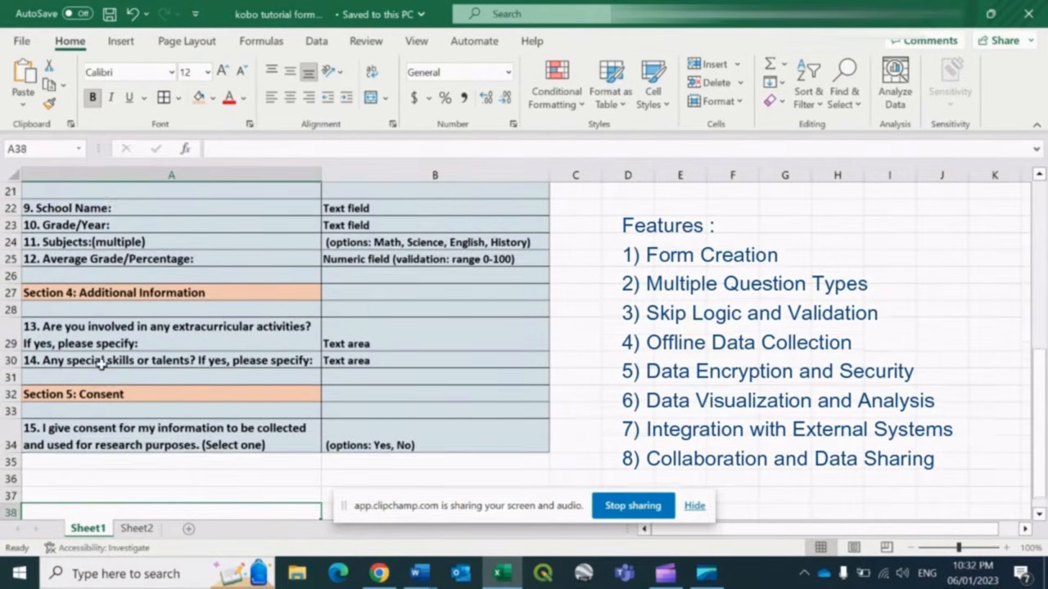
key(Down)
key(Up)
key(Up)
key(Up)
key(Up)
key(Up)
key(Up)
key(Up)
key(Up)
key(Up)
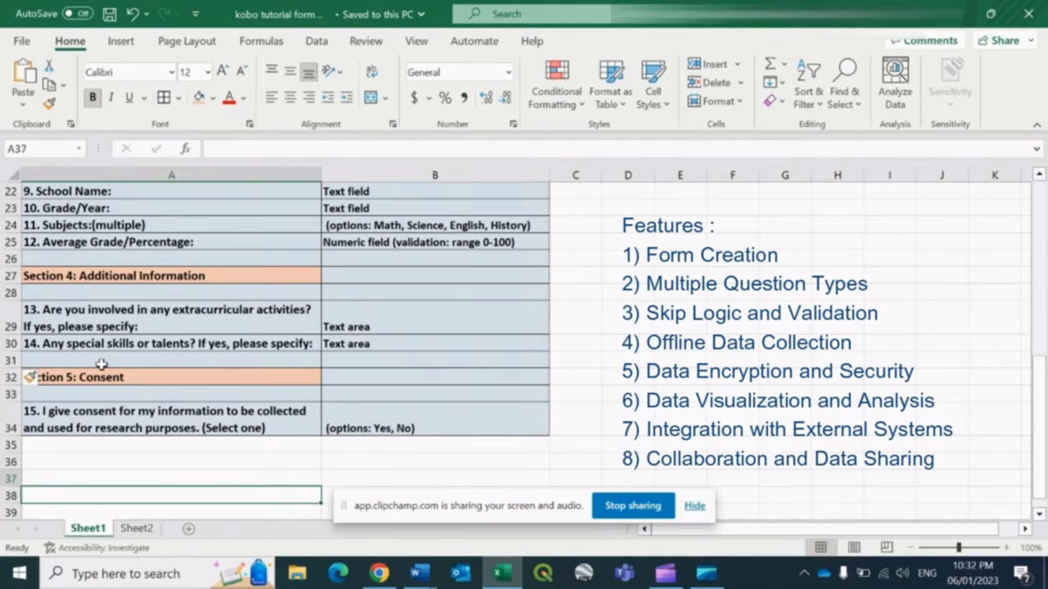
Examine the Type column entries from the consent question back up to the form title
key(Right)
key(Up)
key(Up)
key(Up)
key(Up)
key(Up)
key(Up)
key(Up)
key(Up)
key(Up)
key(Up)
key(Up)
key(Up)
key(Up)
key(Up)
key(Up)
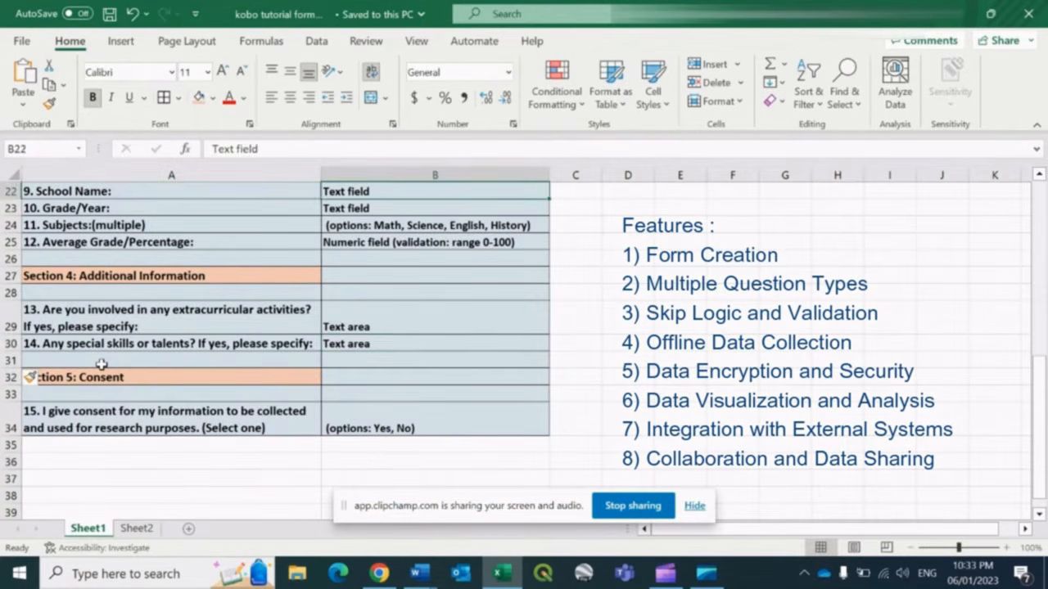
key(Up)
key(Up)
key(Up)
key(Up)
key(Up)
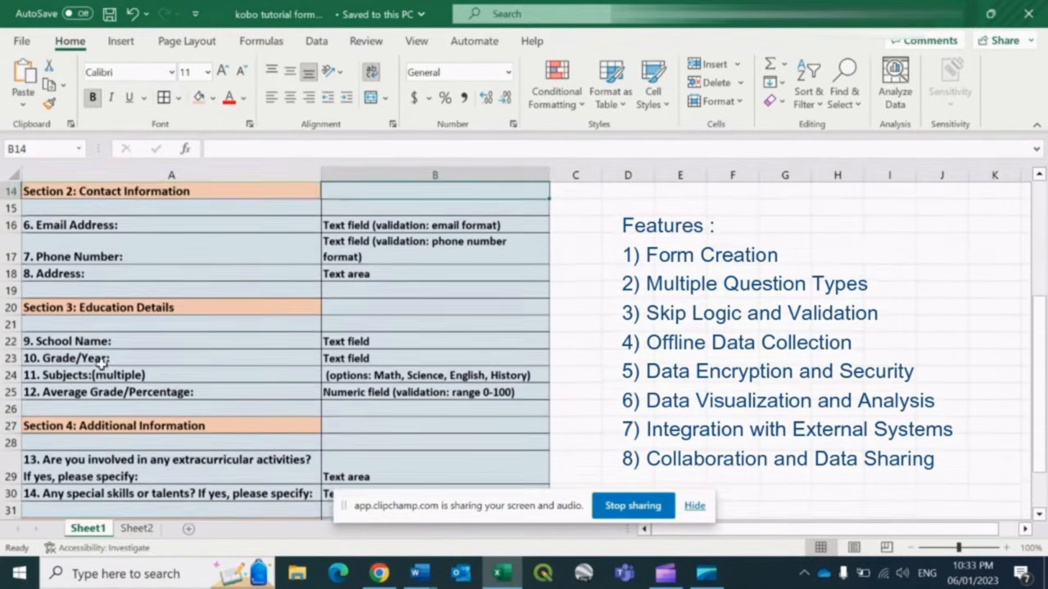
key(Up)
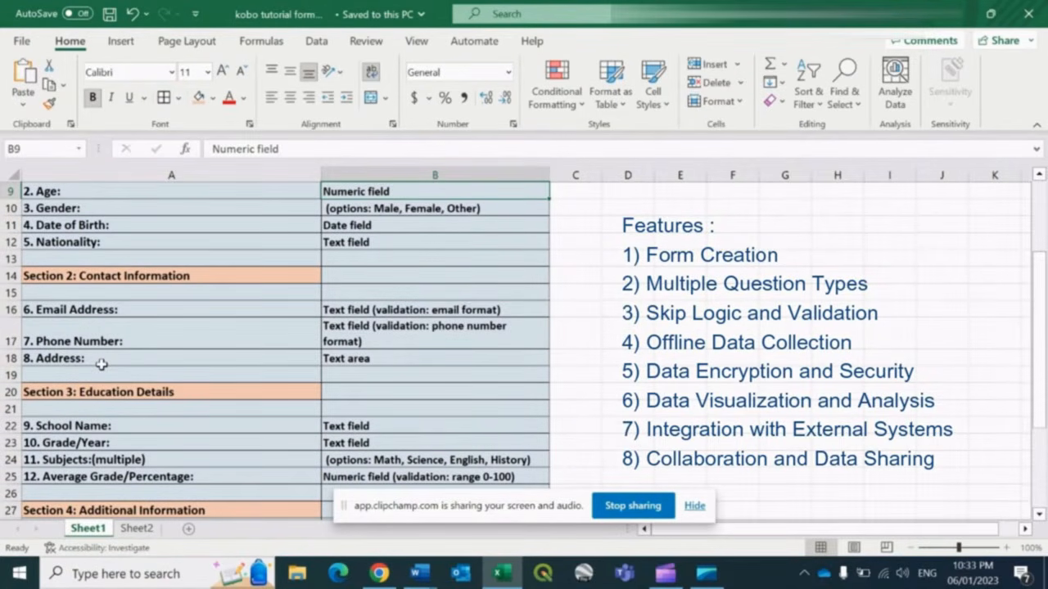
key(Up)
key(Up)
key(Up)
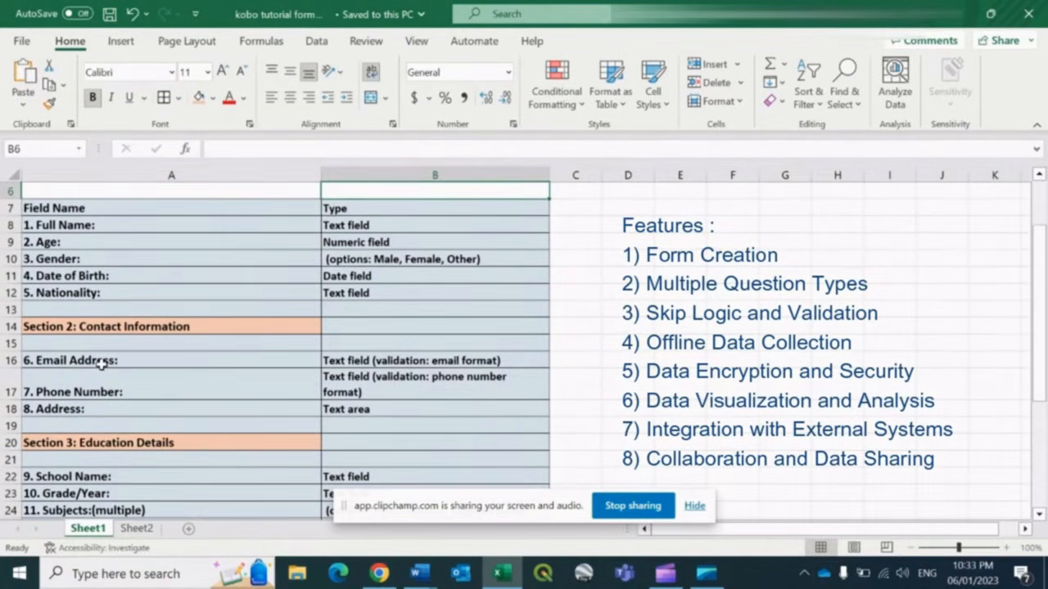
key(Up)
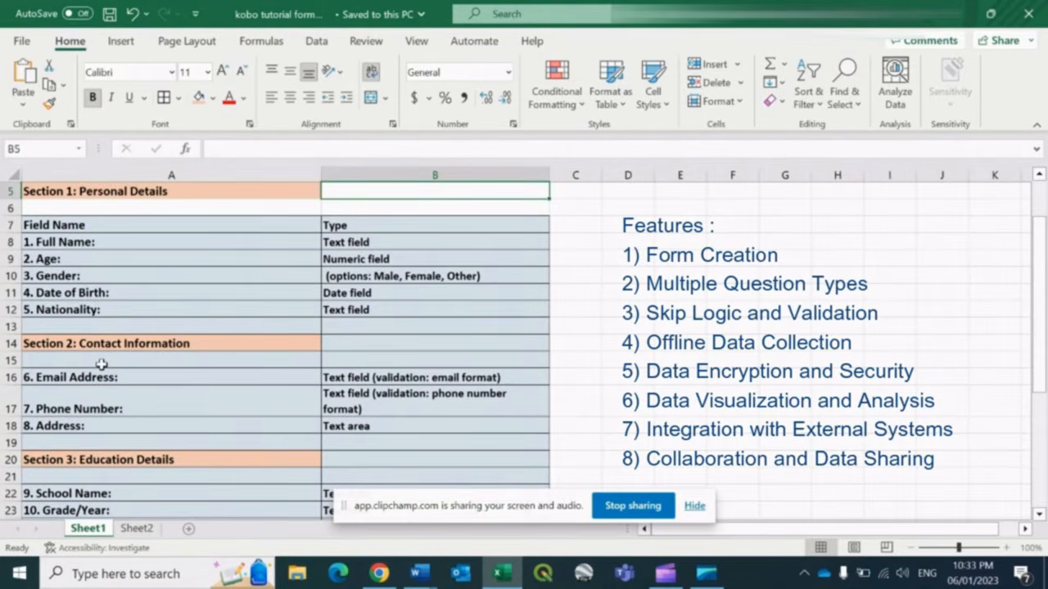
key(Up)
key(Up)
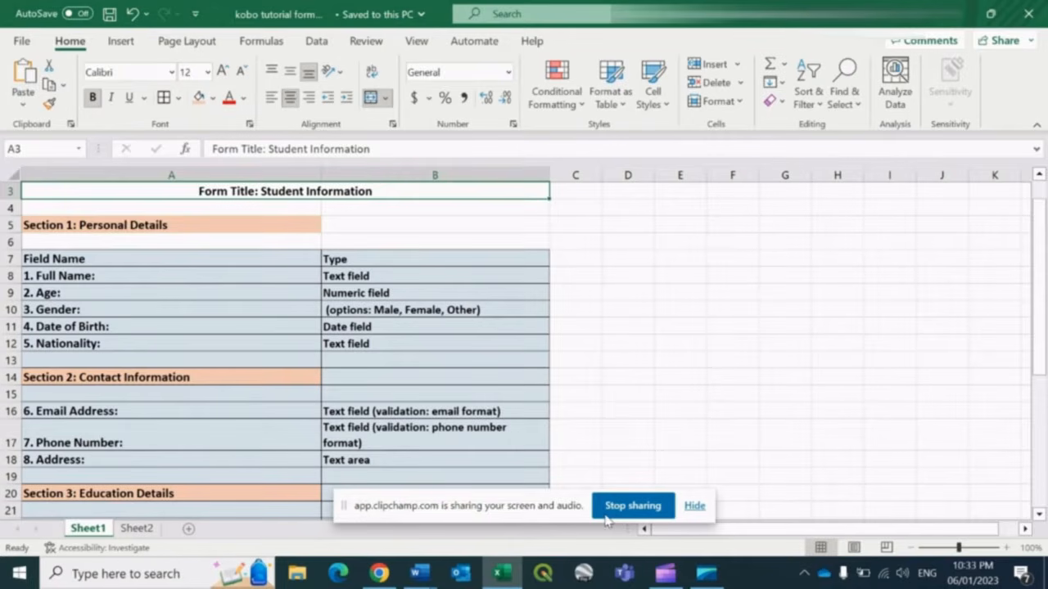
Switch to Chrome and search Google for "kobo toolbox"
click(383, 575)
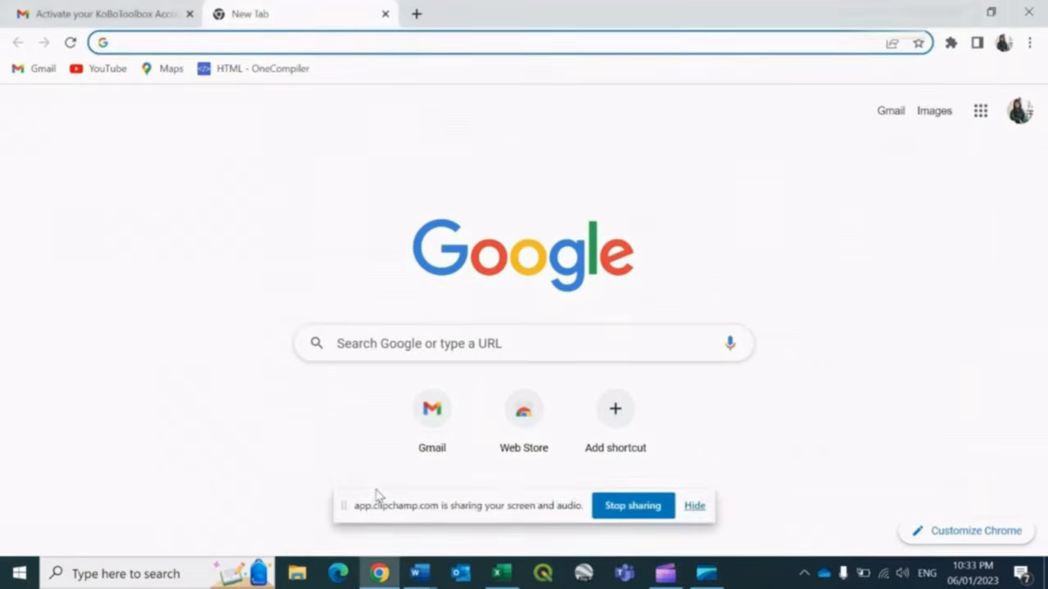
click(606, 346)
text(kobo)
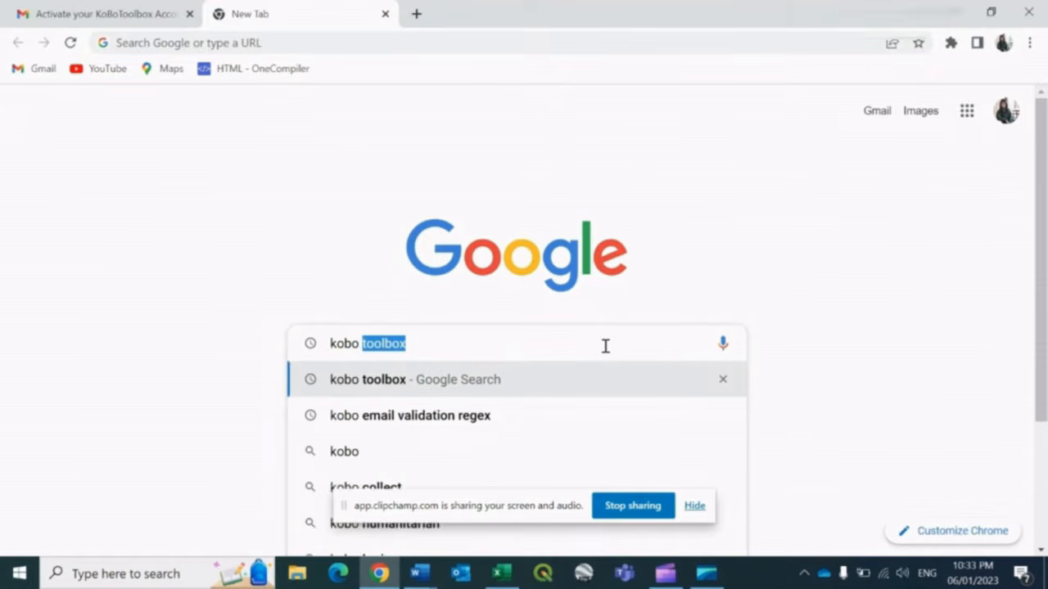
click(606, 346)
text(ko)
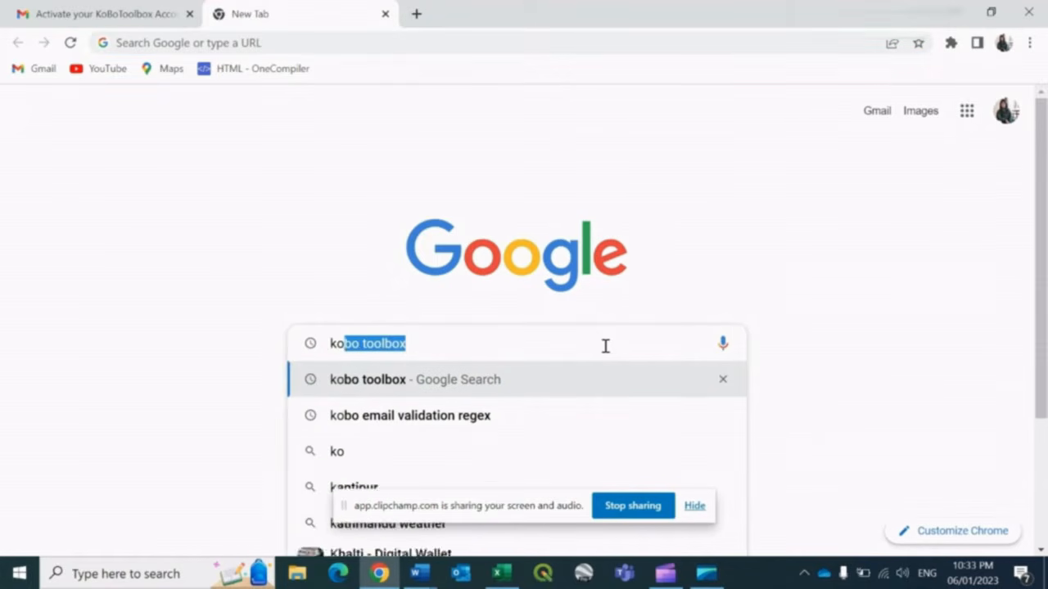
text(bo)
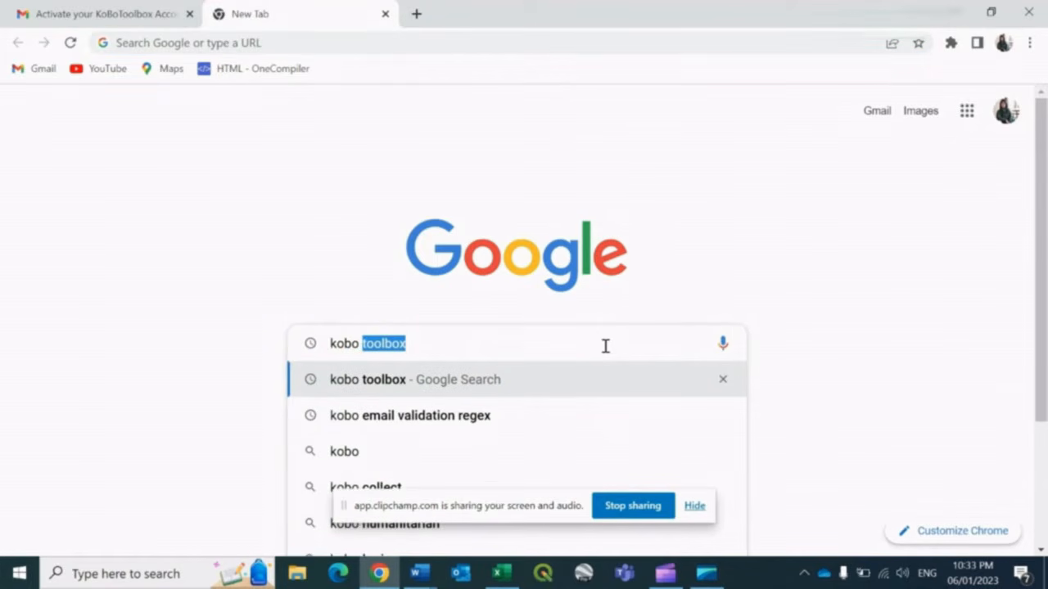
key(Return)
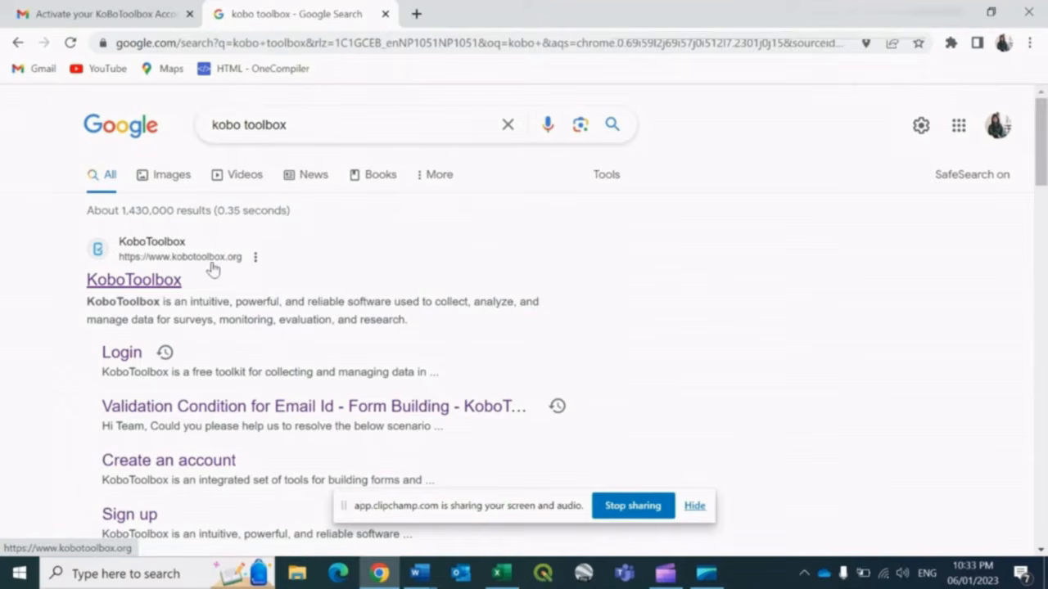
Open the KoboToolbox website and its account creation form for the Global KoboToolbox Server
click(160, 282)
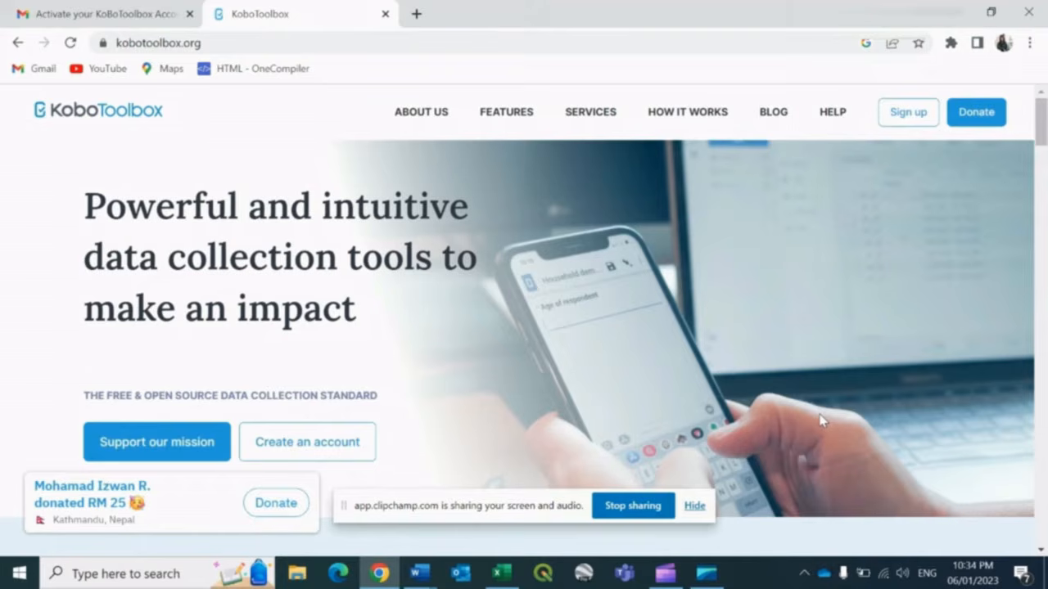
click(274, 457)
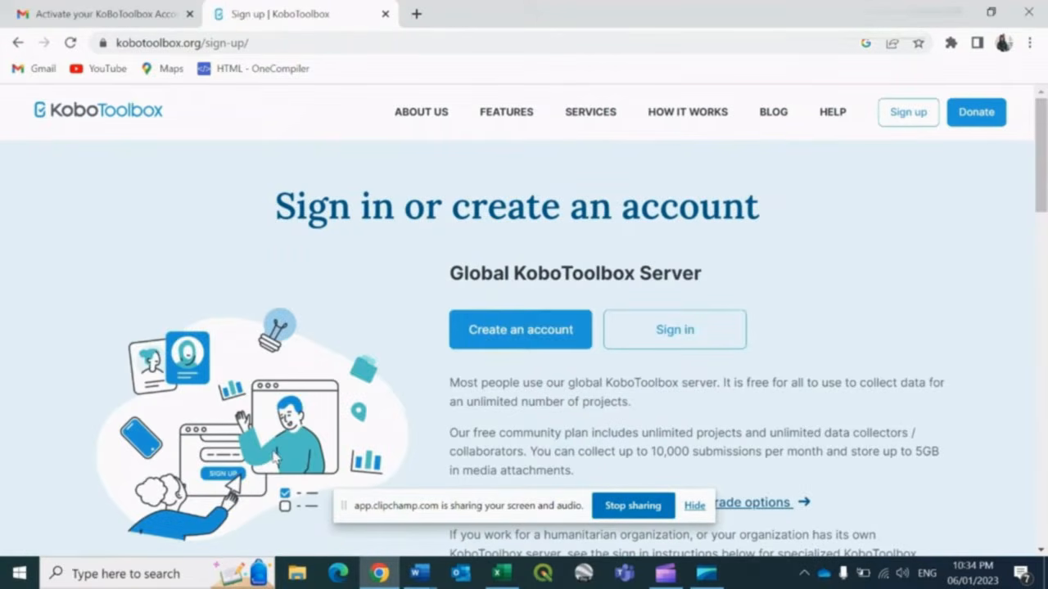
click(519, 343)
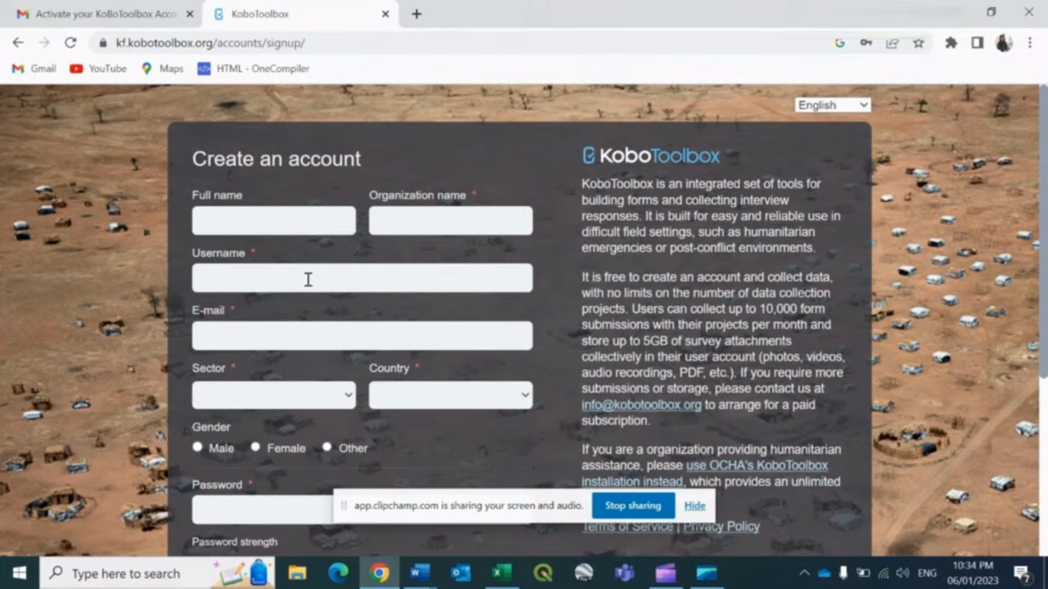
Fill in the full name, username and e-mail address in the account sign-up form
click(238, 331)
text(abc)
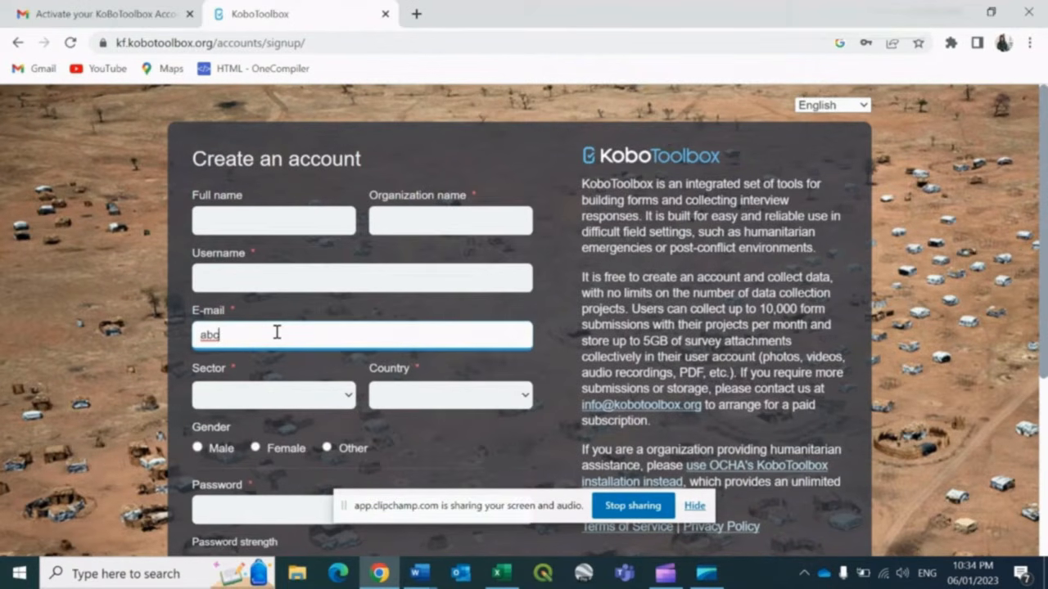
key(ctrl+a)
key(BackSpace)
text(validemail@gmail.com)
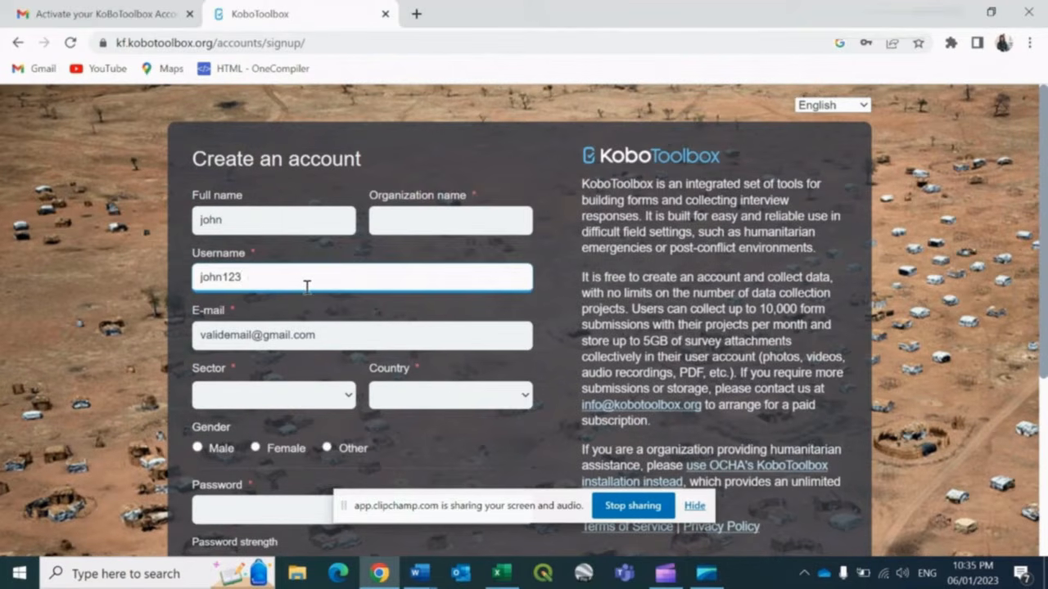
Set the sector to Humanitarian - Multiple Clusters, the country to Austria and the gender to Female
click(274, 397)
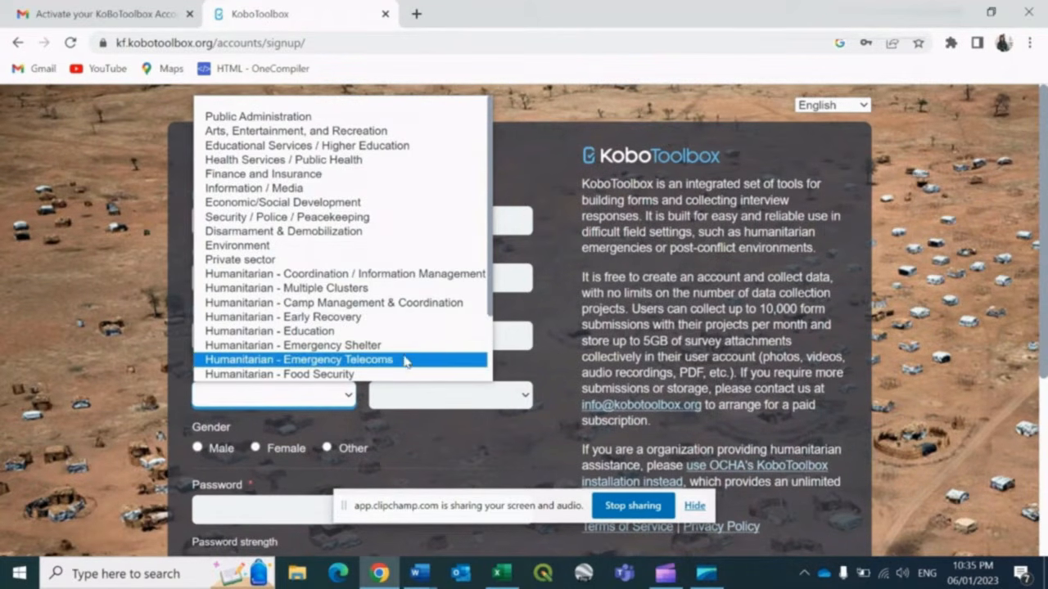
click(335, 292)
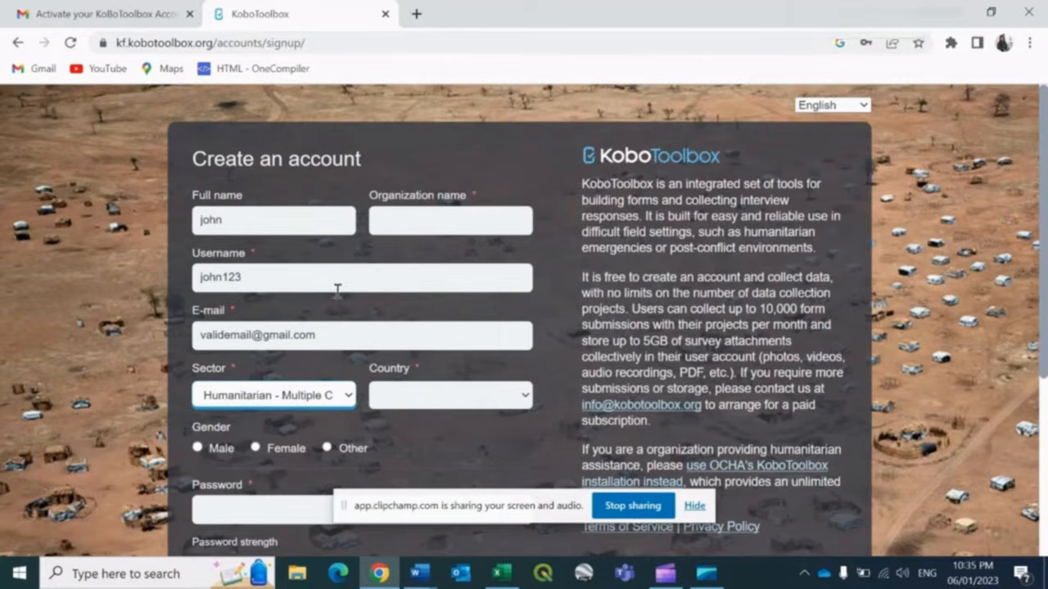
click(439, 407)
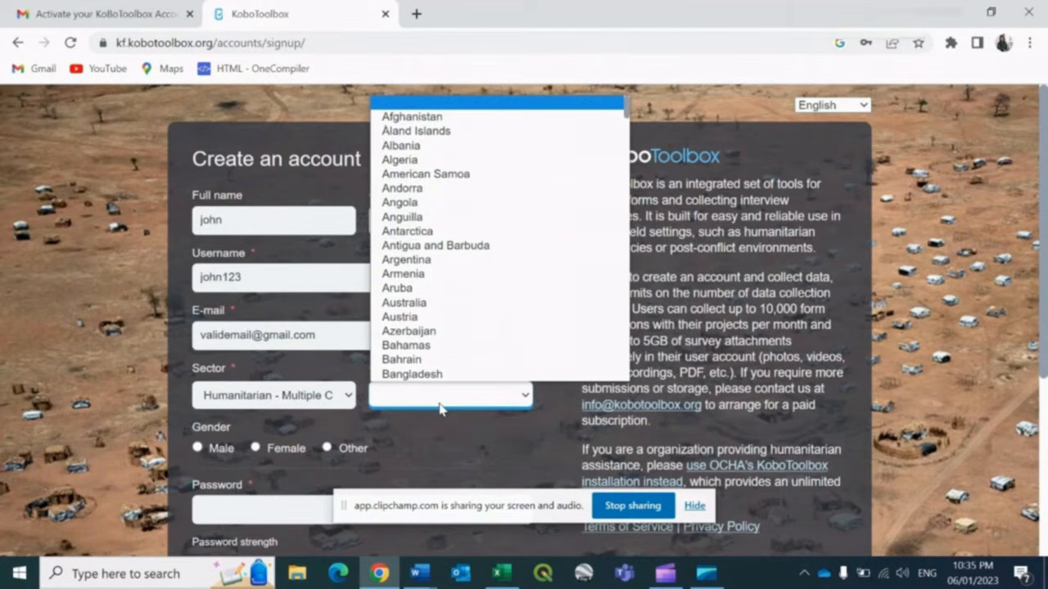
click(418, 318)
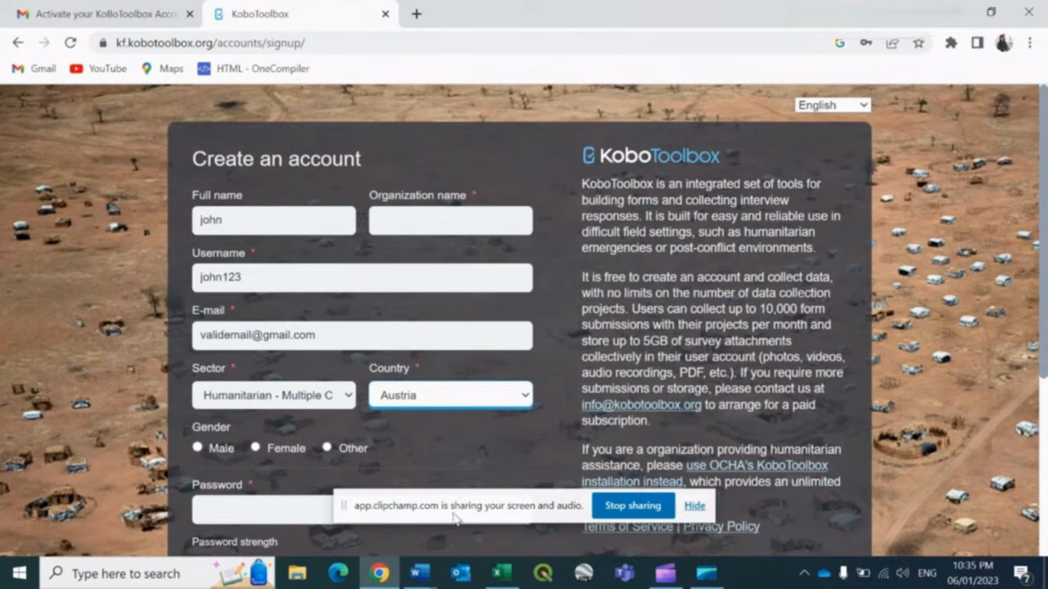
click(262, 445)
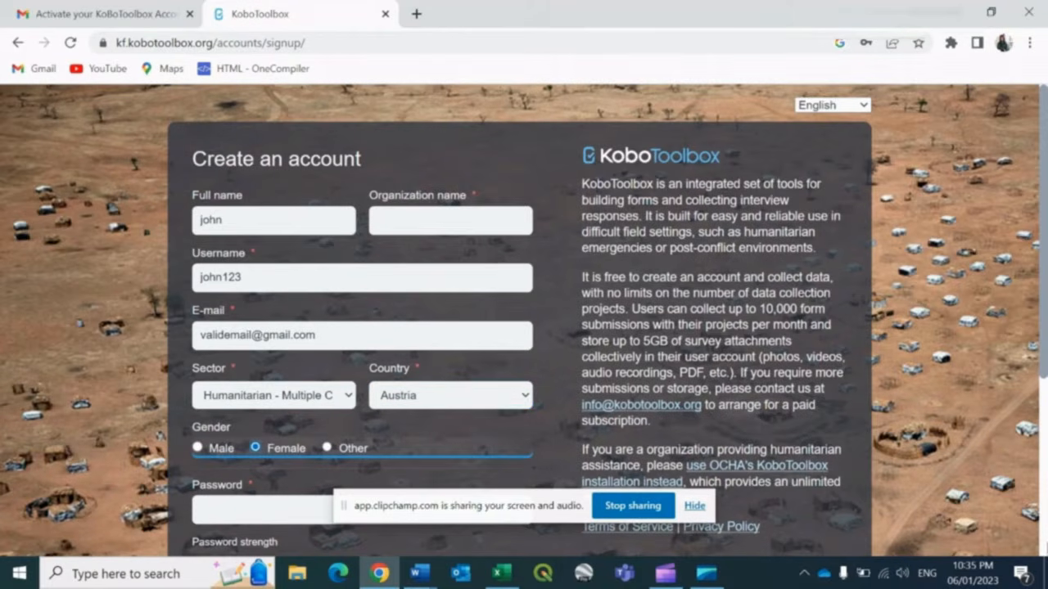
Enter the account password in the sign-up form's Password field and dismiss the saved-password suggestions
scroll(338, 221, down, 4)
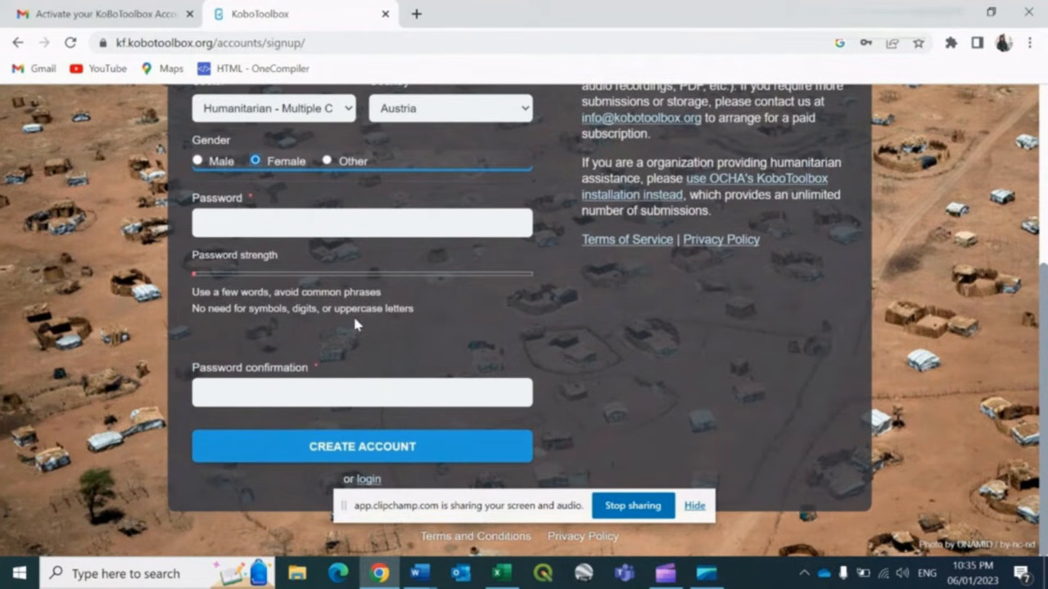
click(326, 230)
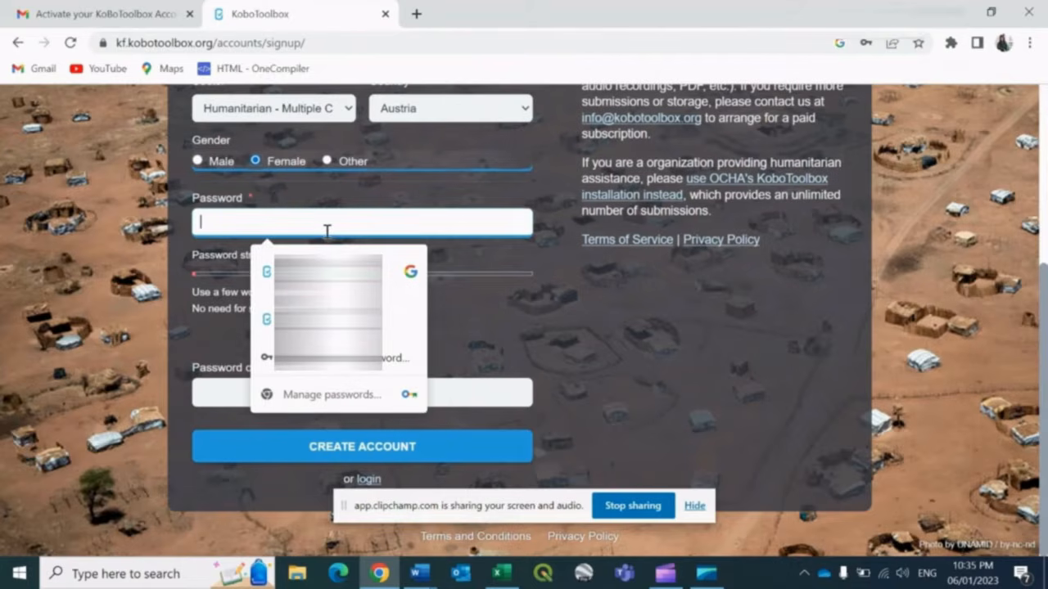
text(***)
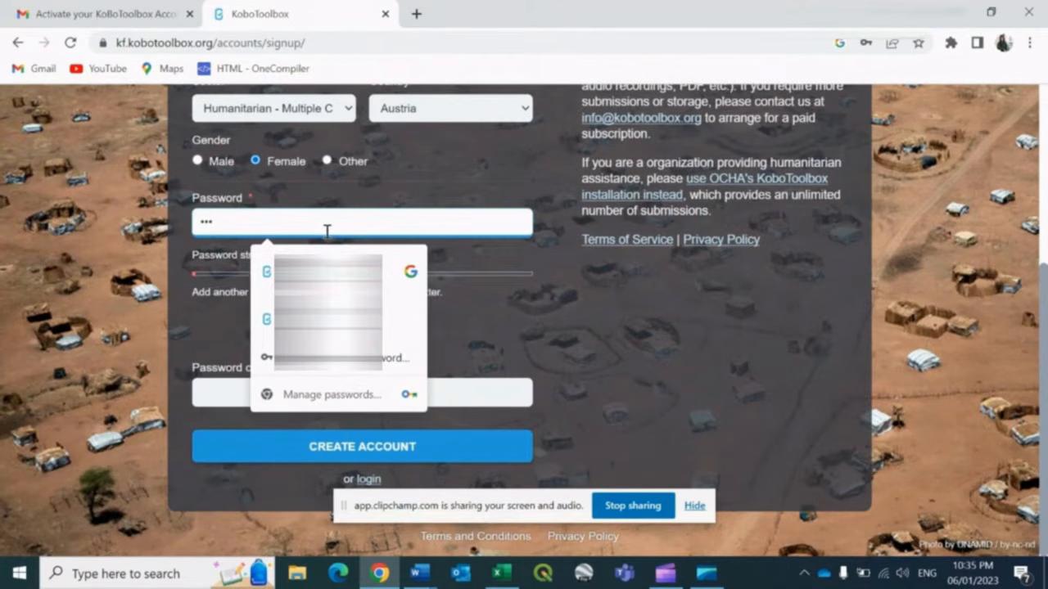
click(670, 324)
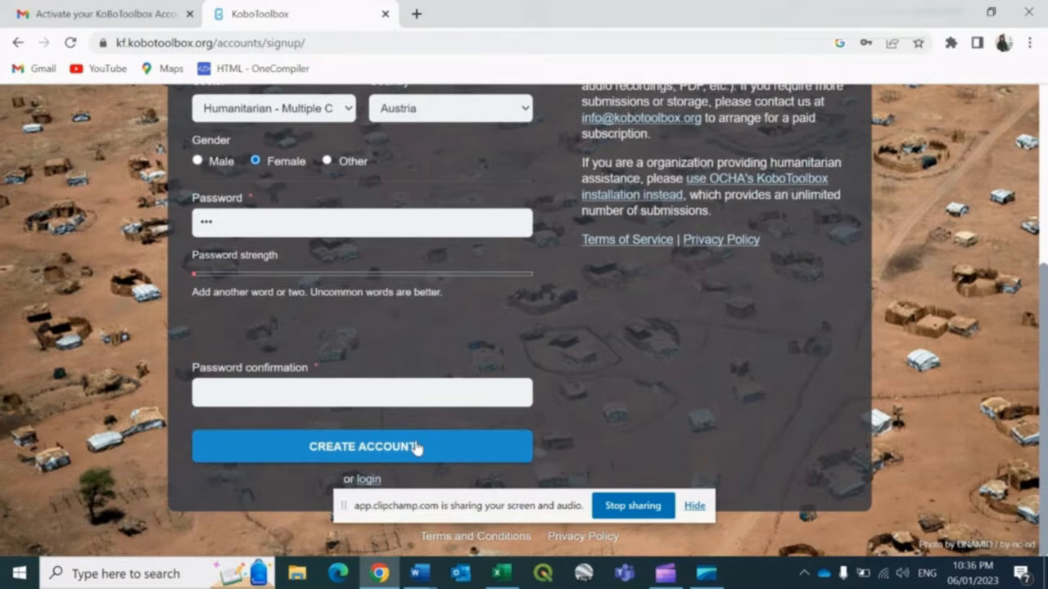
Switch to the Gmail message about activating the KoBoToolbox account to view its activation link
click(99, 10)
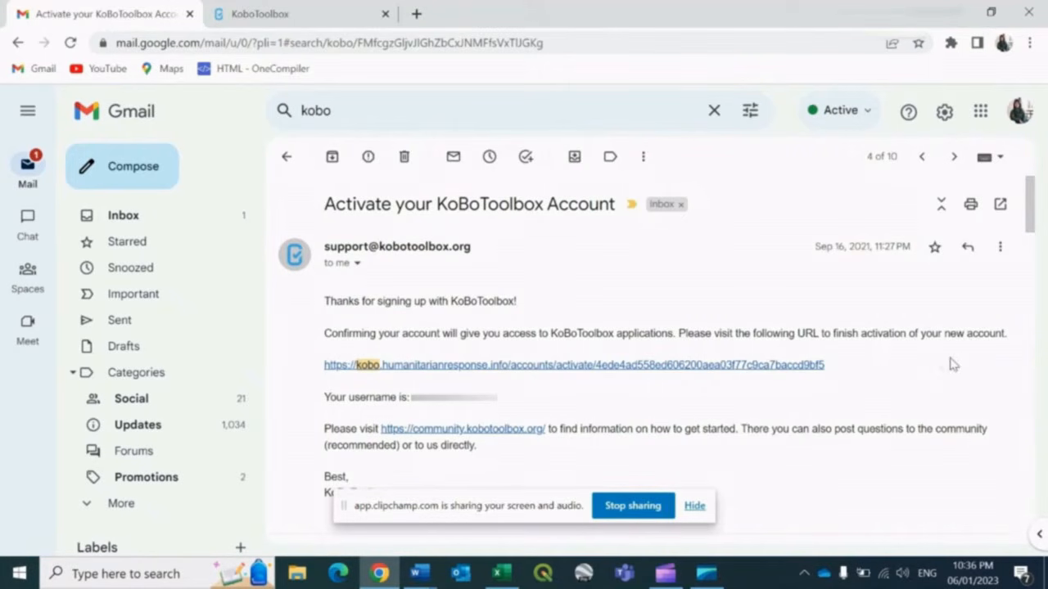
Return to KoboToolbox, leave the sign-up form and log in to the existing account on the Global KoboToolbox Server
click(324, 10)
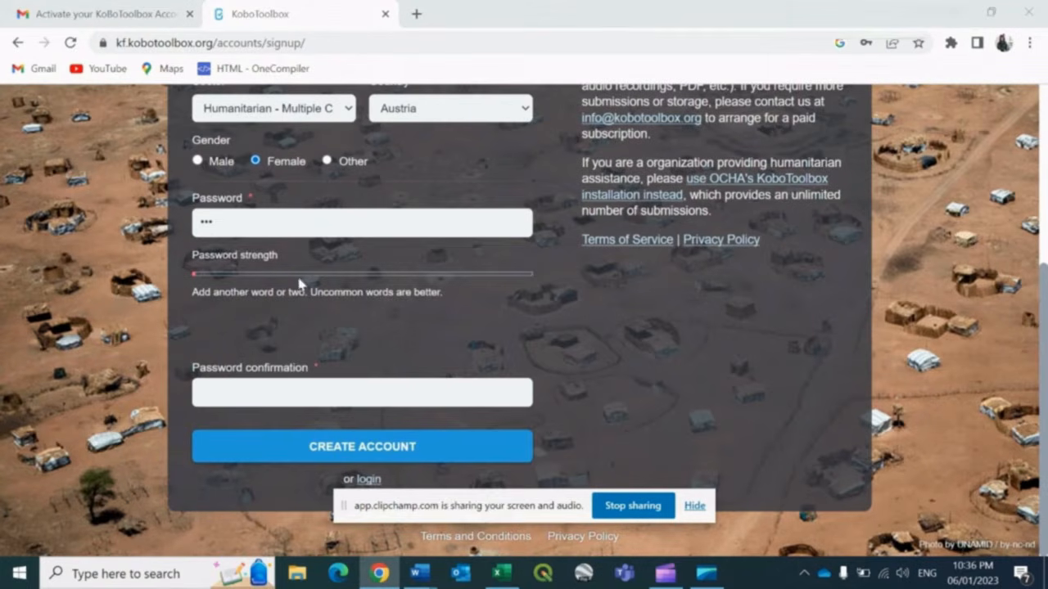
click(17, 44)
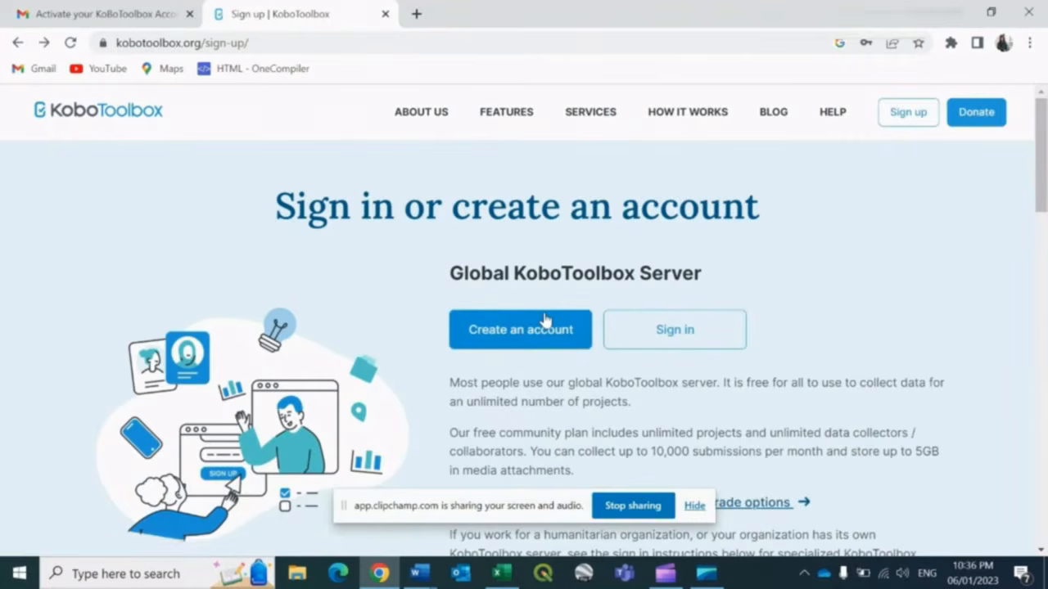
click(692, 331)
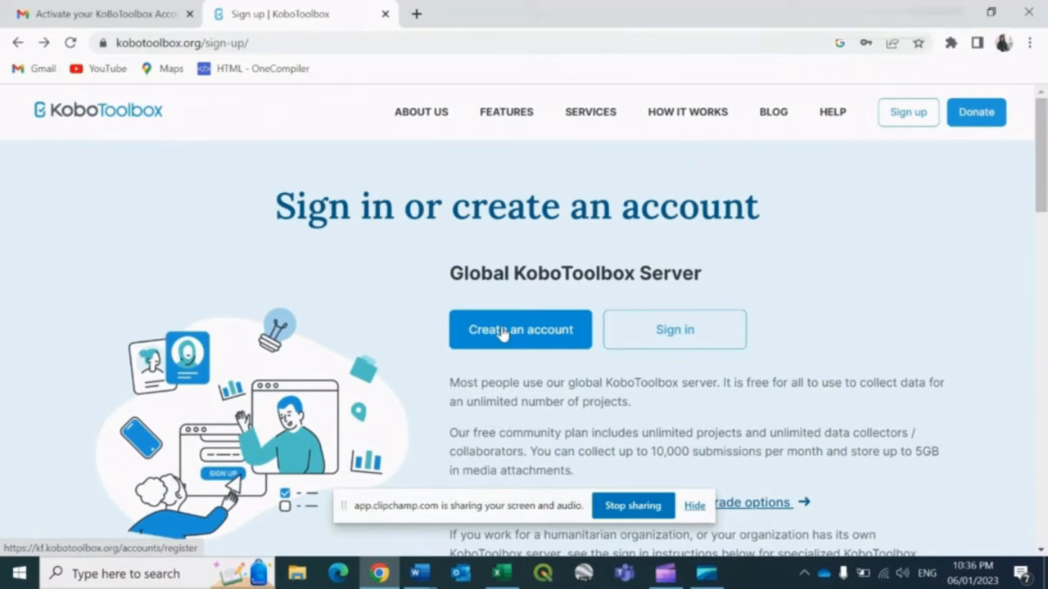
click(697, 329)
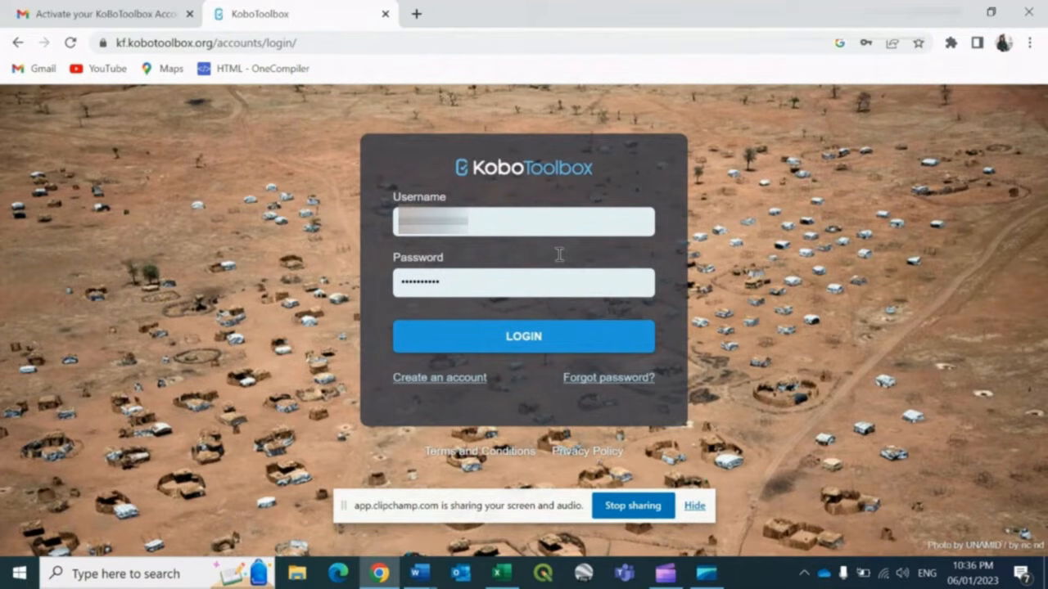
click(509, 339)
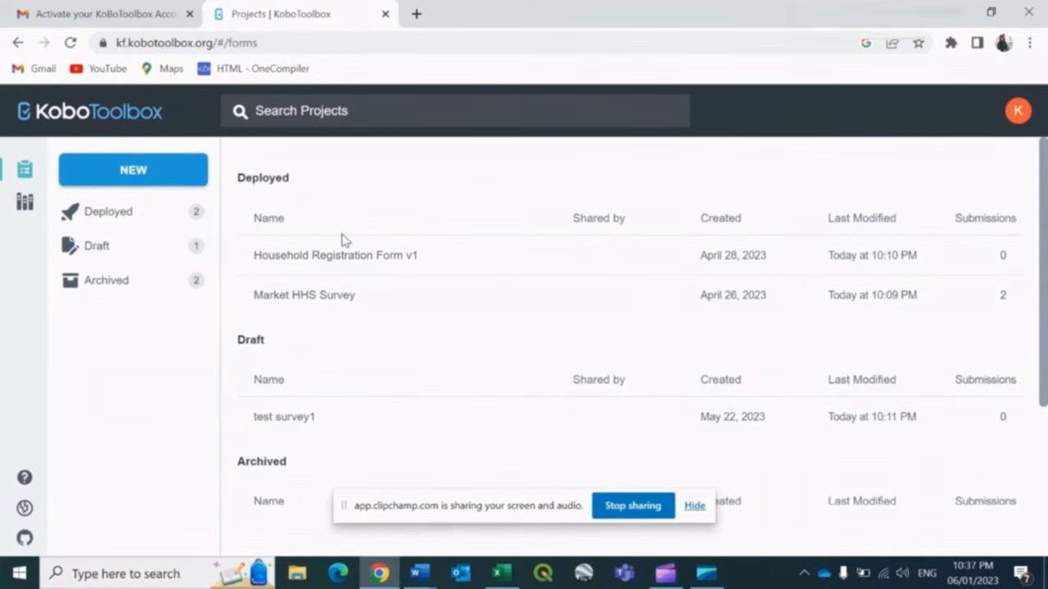
Start a new project built from scratch, named "Student Information Survey" with the description "year 2023"
click(162, 168)
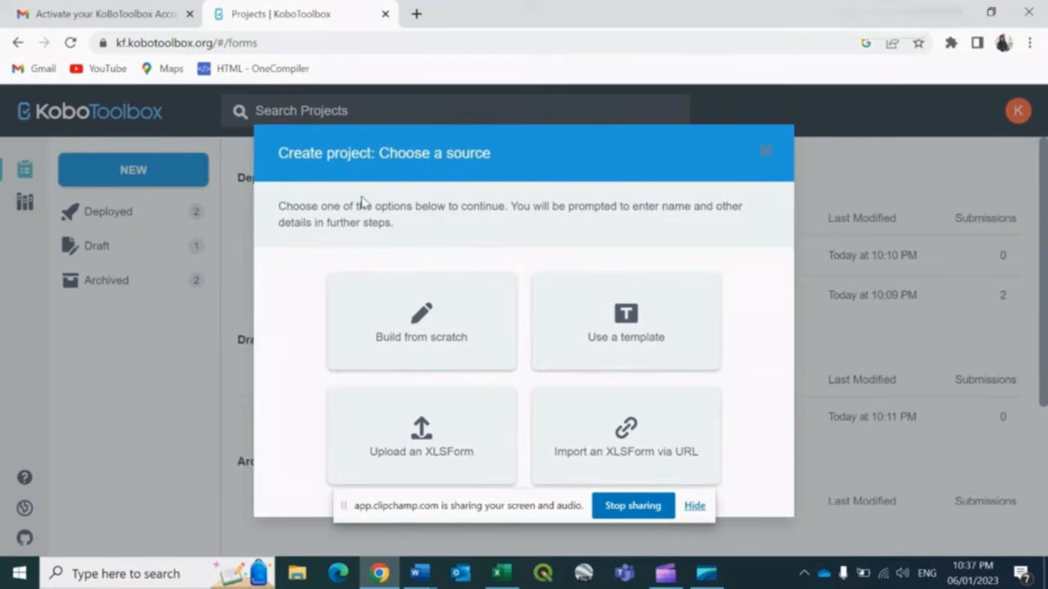
click(438, 330)
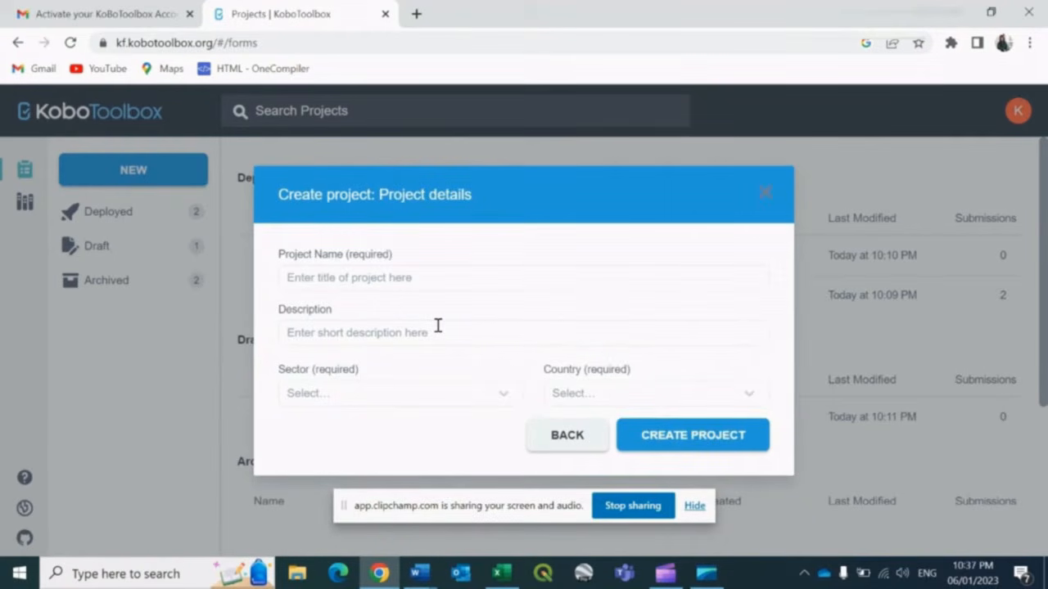
click(359, 277)
text(Student)
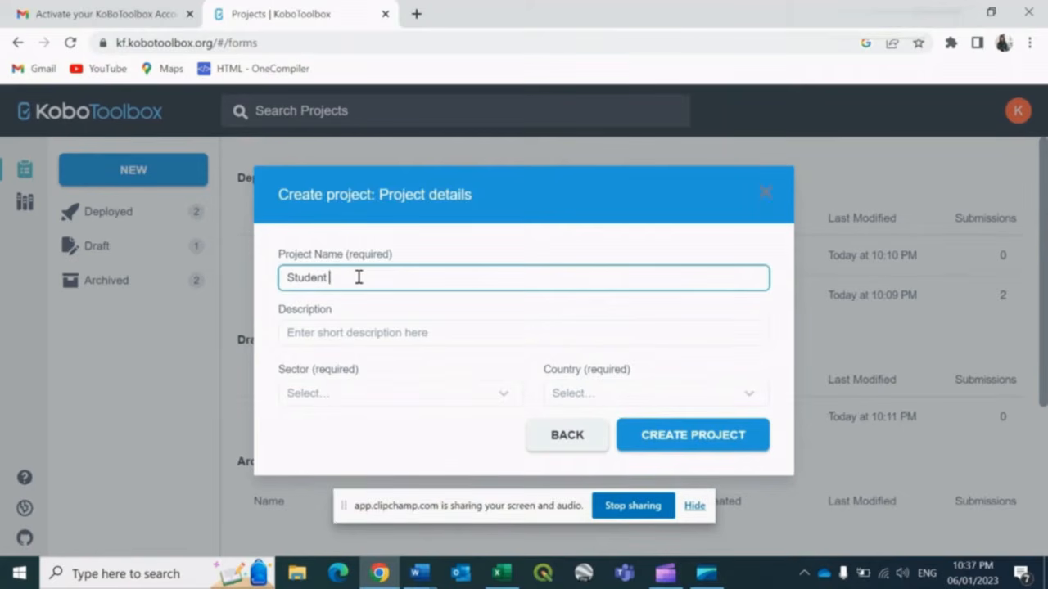
text( Information Survey)
click(338, 332)
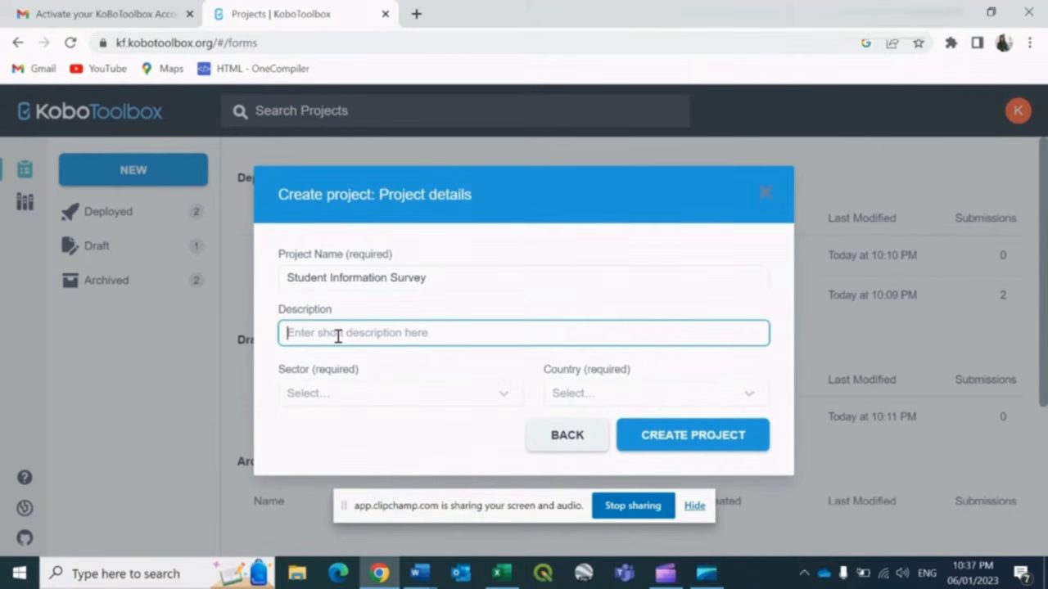
text(year )
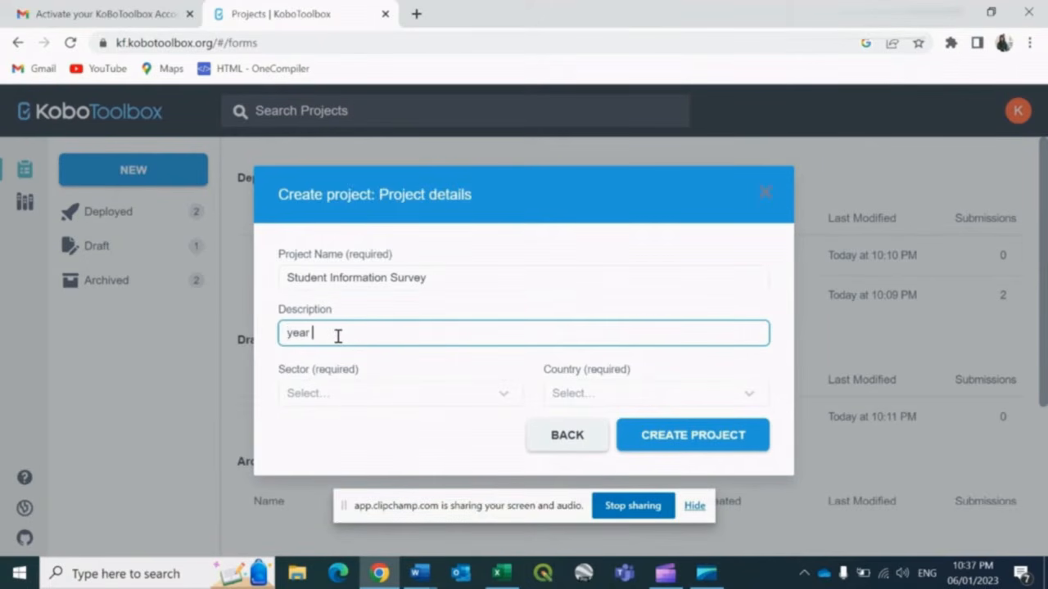
text(2023)
Set the sector to Health Services / Public Health and the country to Albania, and create the project
click(325, 394)
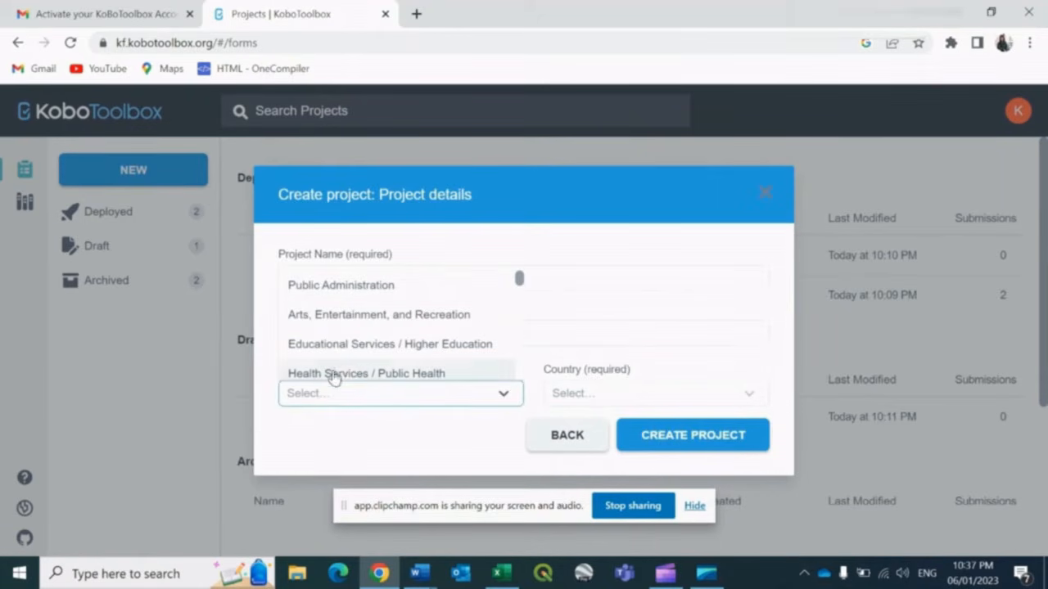
click(347, 373)
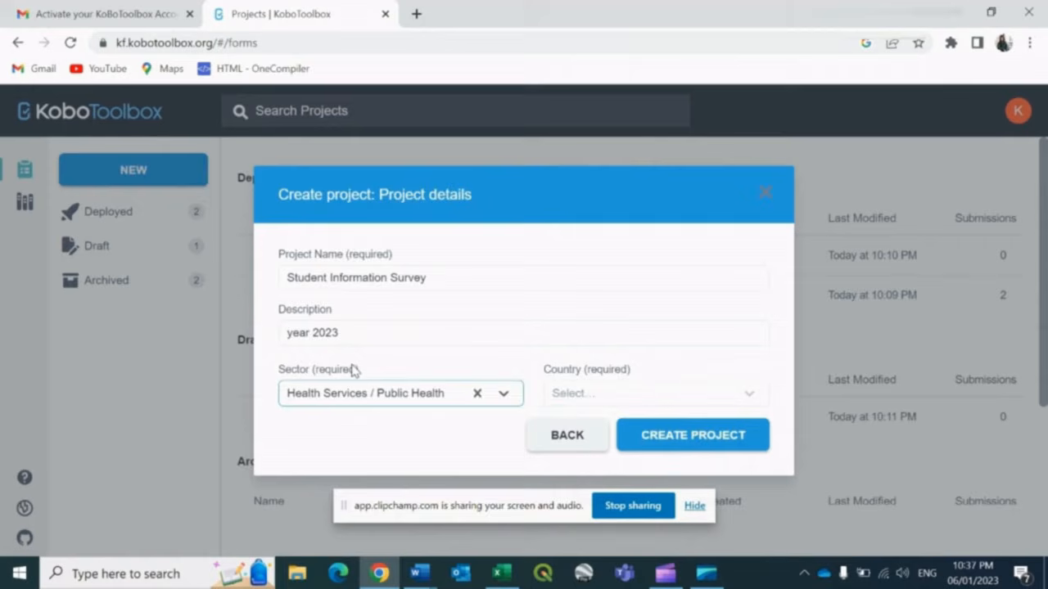
click(583, 403)
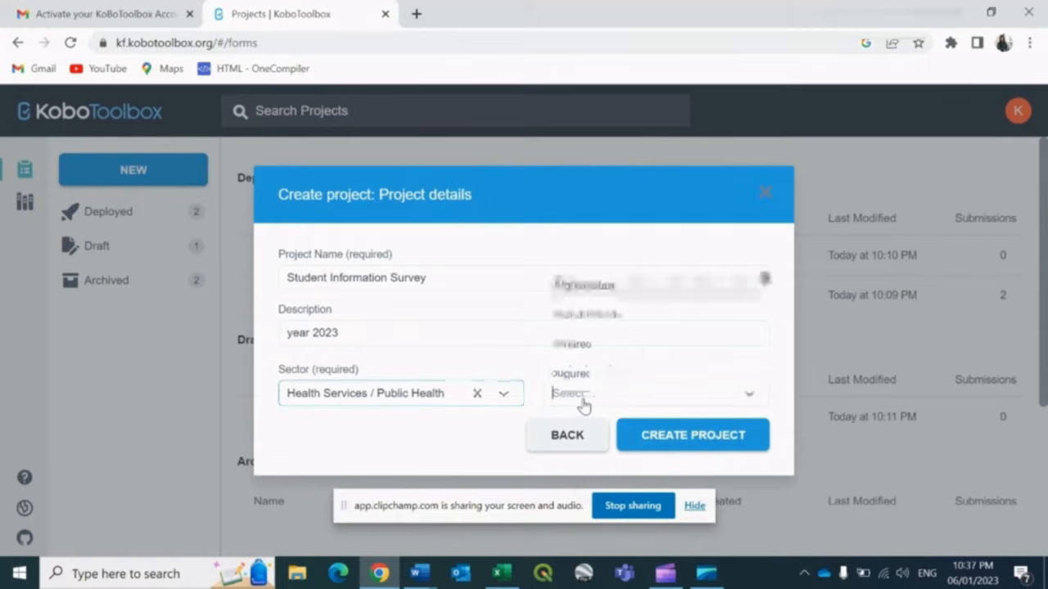
click(613, 345)
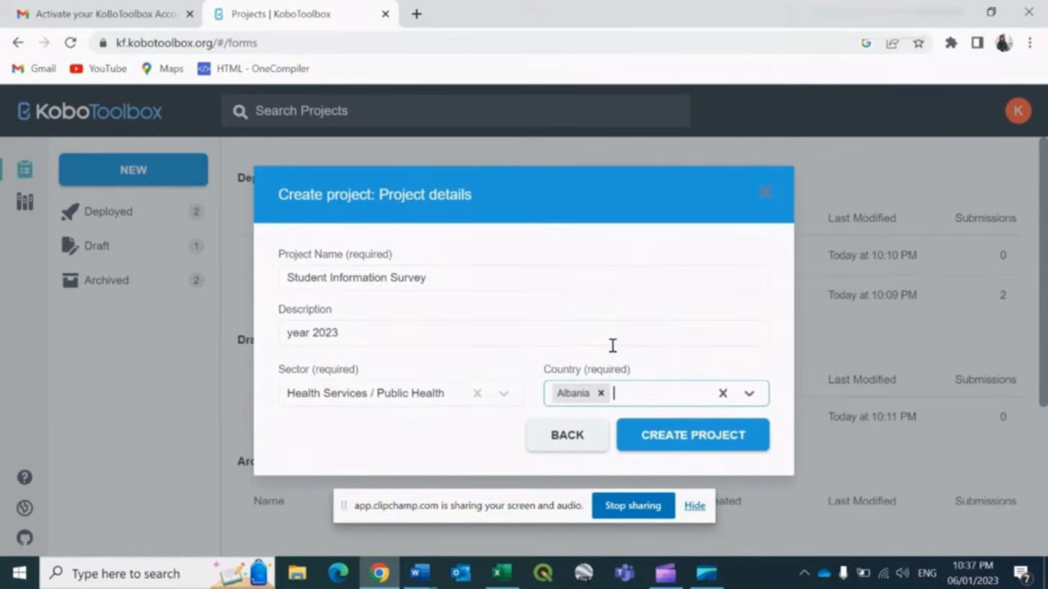
click(694, 443)
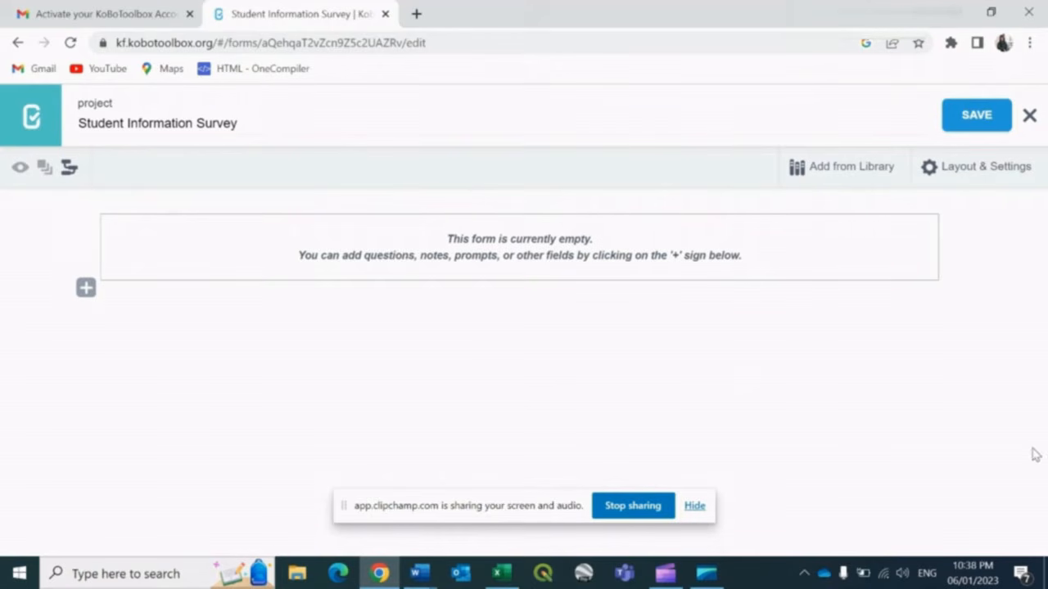
Switch to the kobo tutorial form design workbook in Excel and review the Section 1: Personal Details fields and types
mouse_move(502, 573)
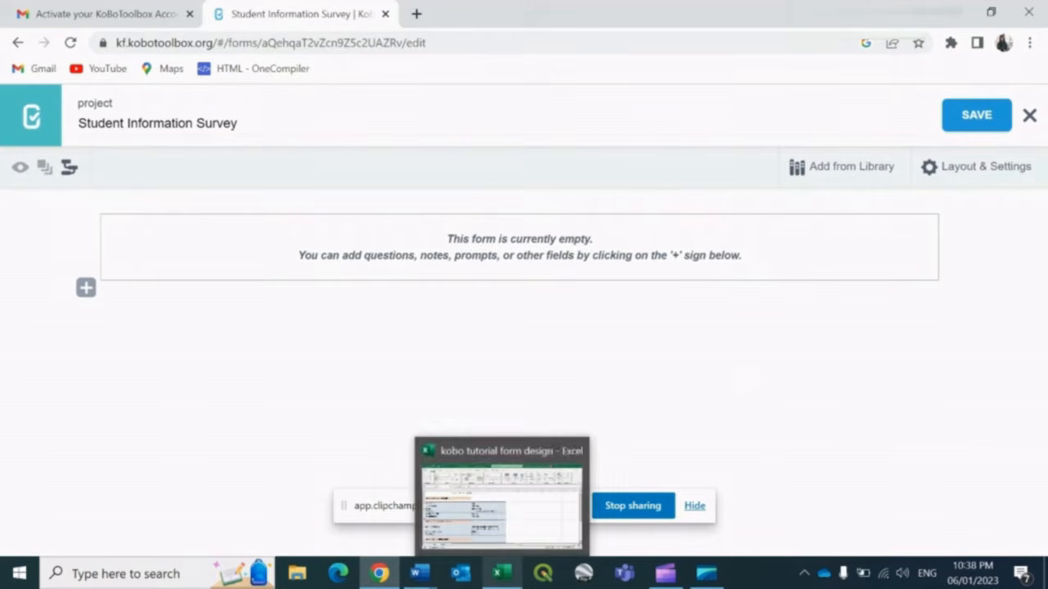
click(505, 514)
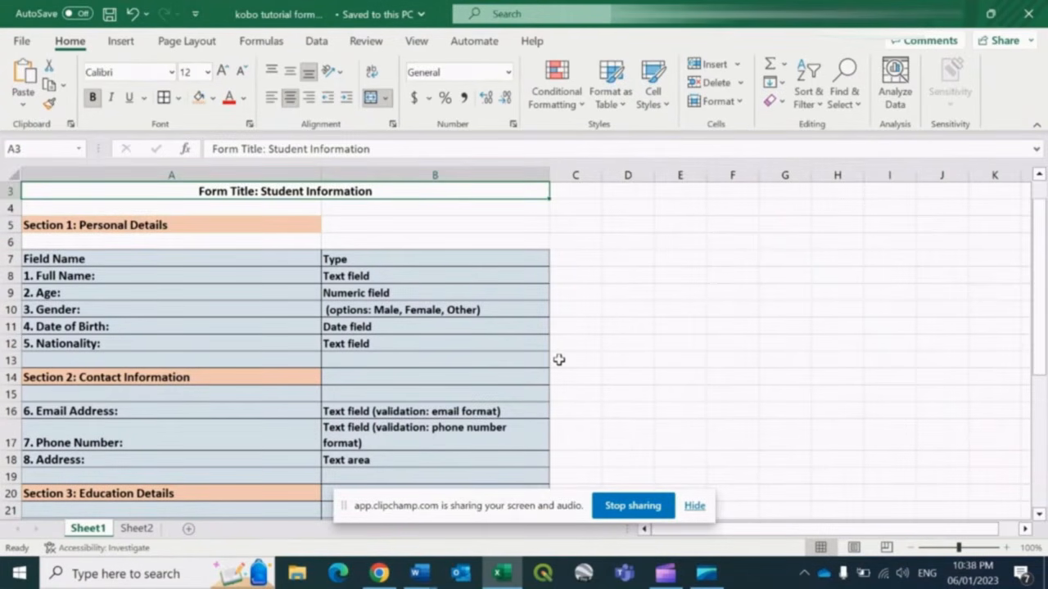
click(152, 311)
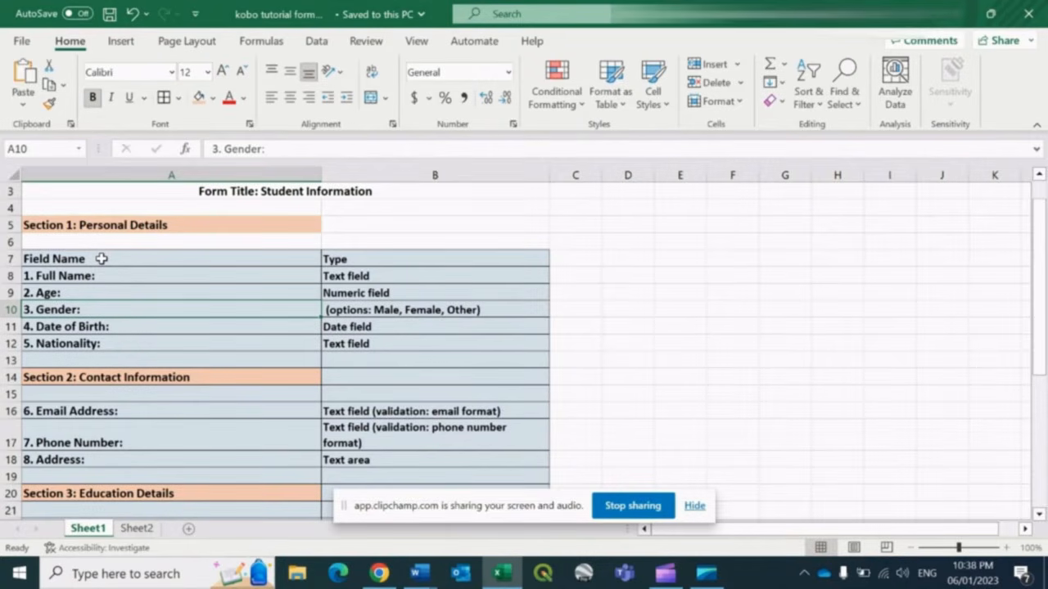
Return to the form builder in Chrome and add a Text question labelled "Full Name" to the empty form
click(379, 573)
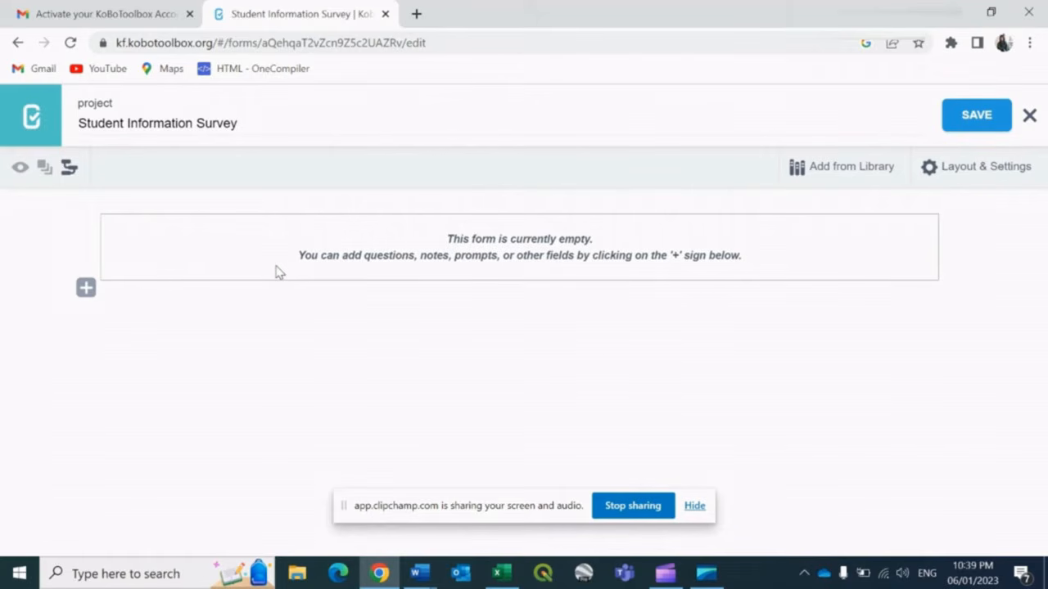
click(86, 289)
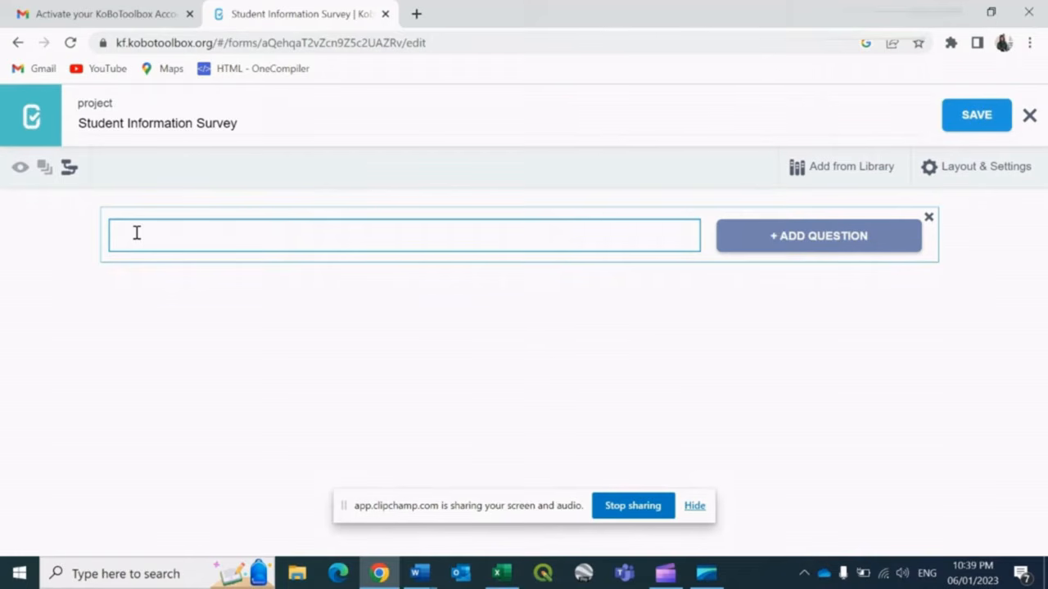
text(FullName)
click(789, 251)
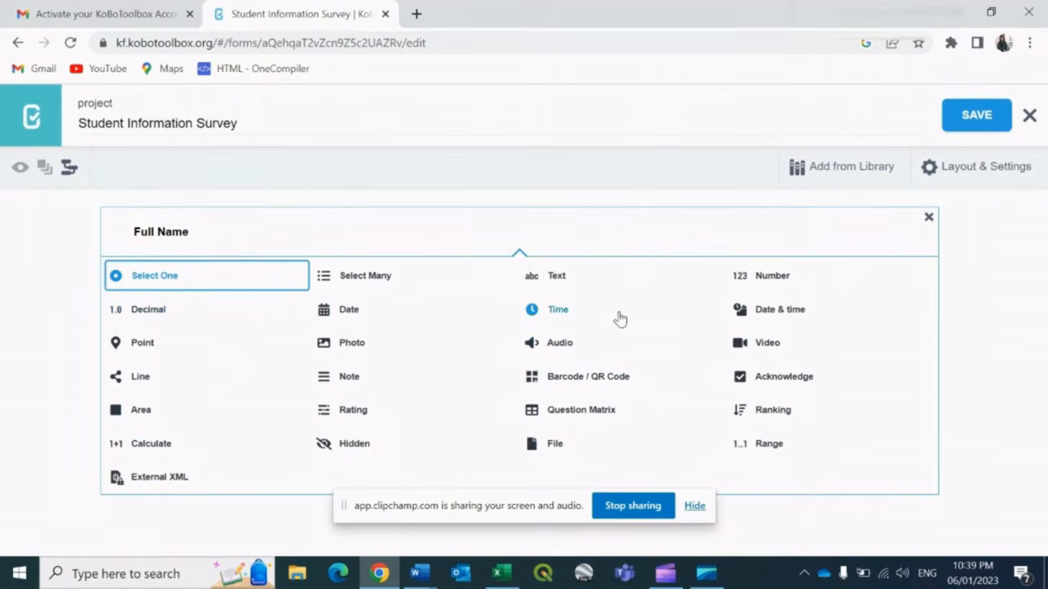
click(554, 278)
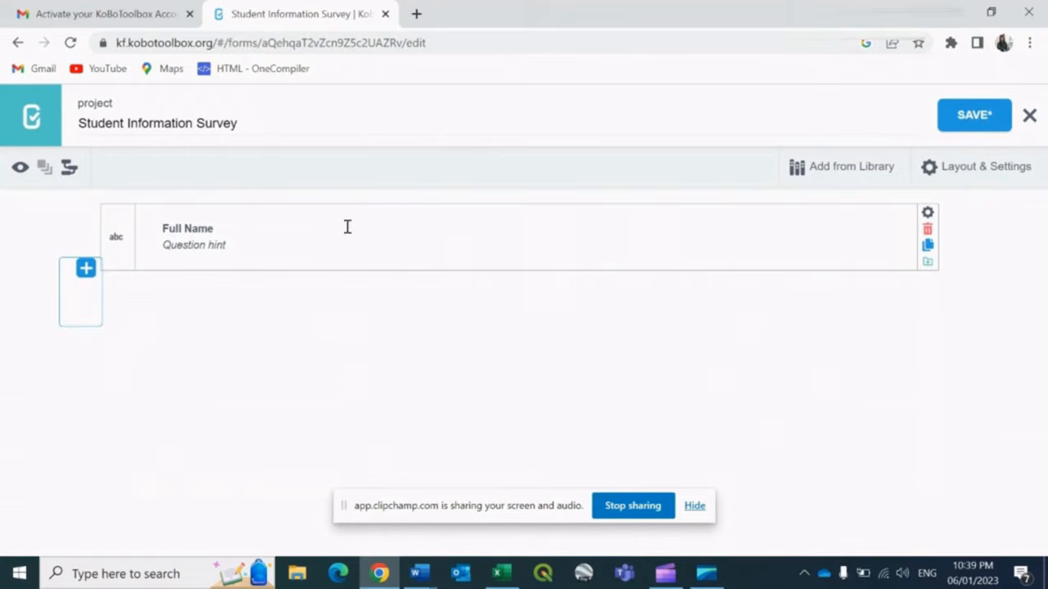
Make a response to the Full Name question mandatory and close its settings
click(928, 213)
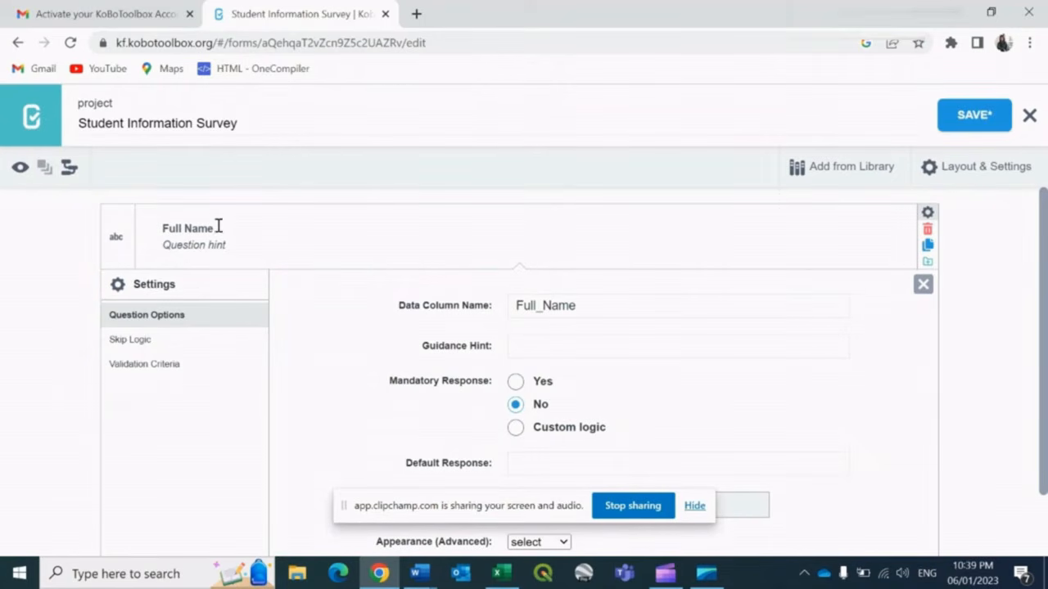
click(514, 382)
click(516, 406)
click(515, 382)
click(923, 286)
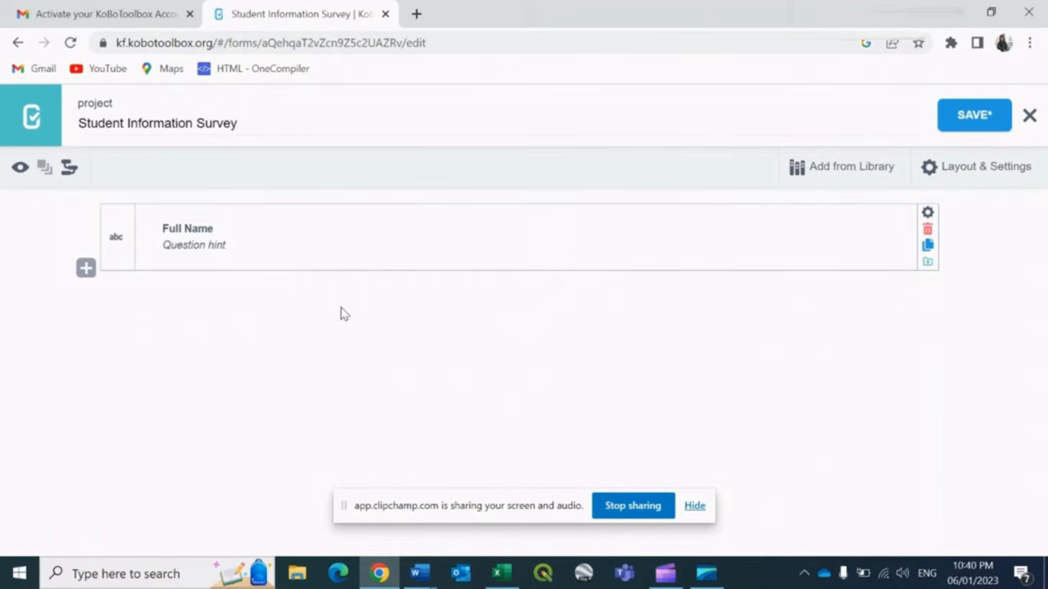
Add a Number question labelled "Age" below the Full Name question
click(86, 270)
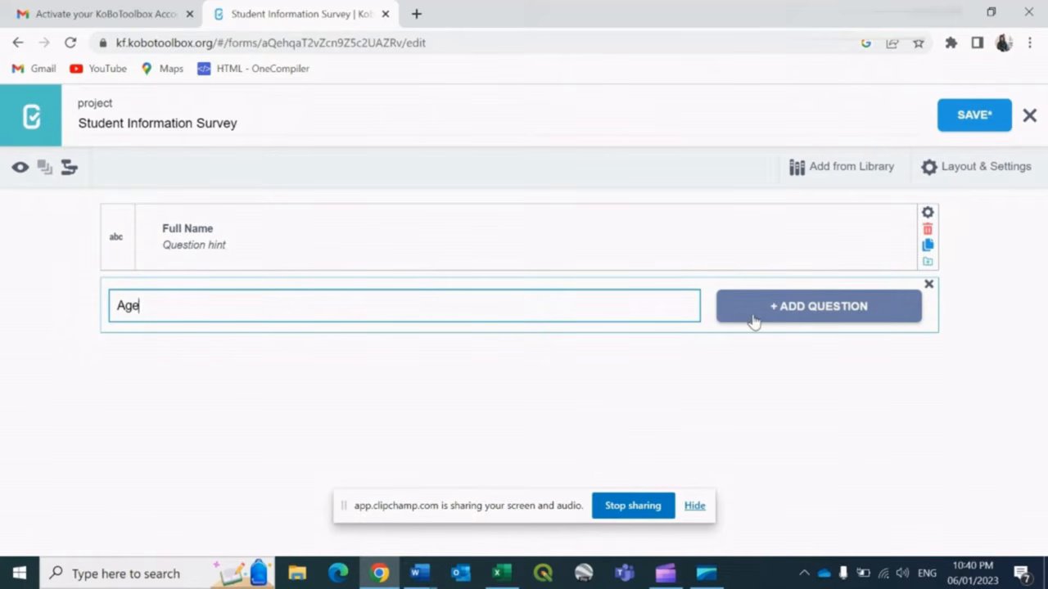
click(817, 316)
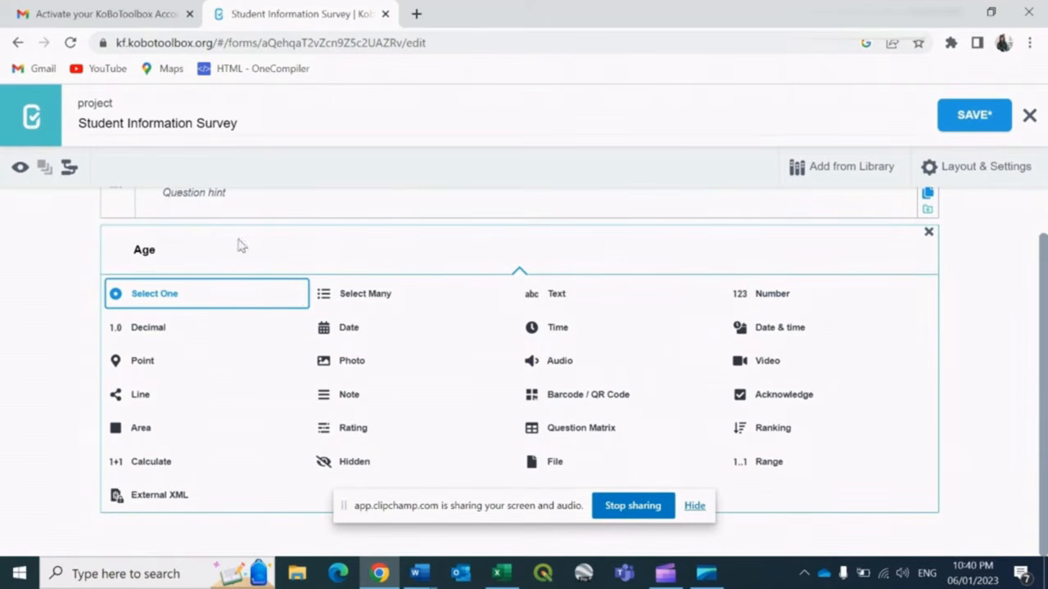
click(745, 295)
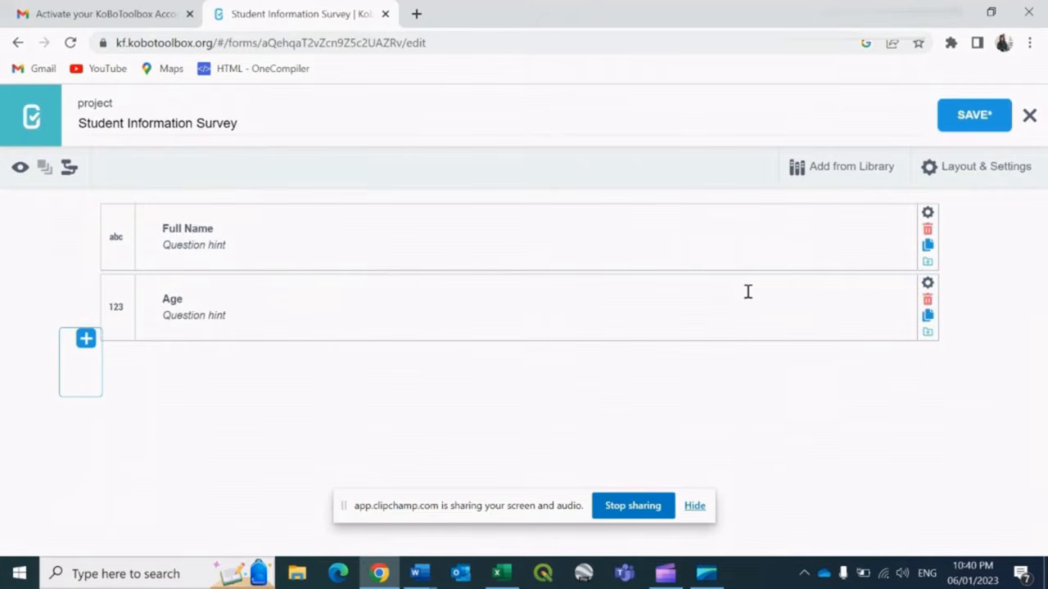
Make a response to the Age question mandatory and close its settings
click(927, 284)
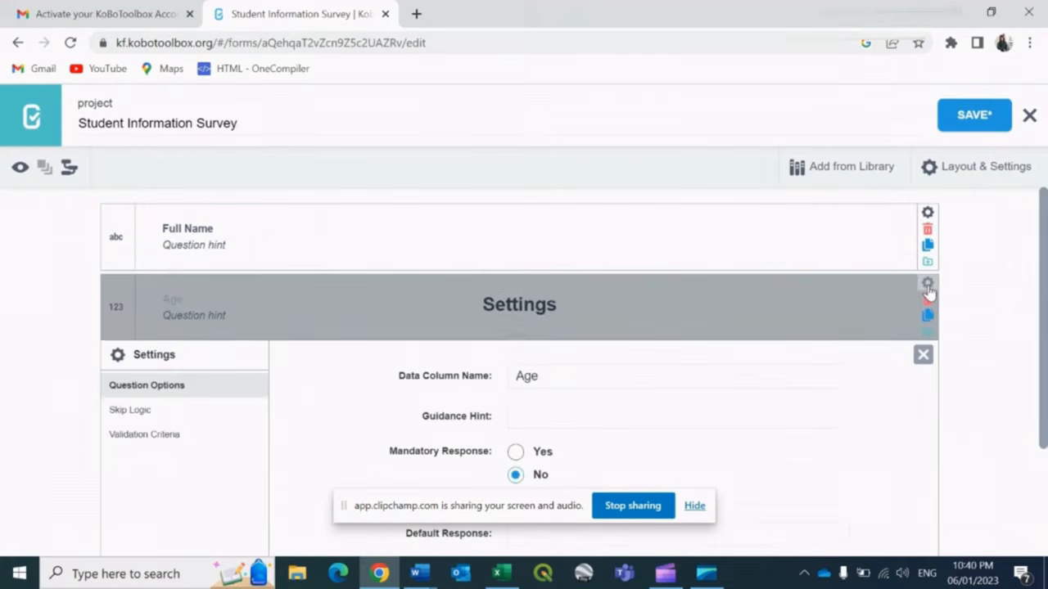
click(515, 452)
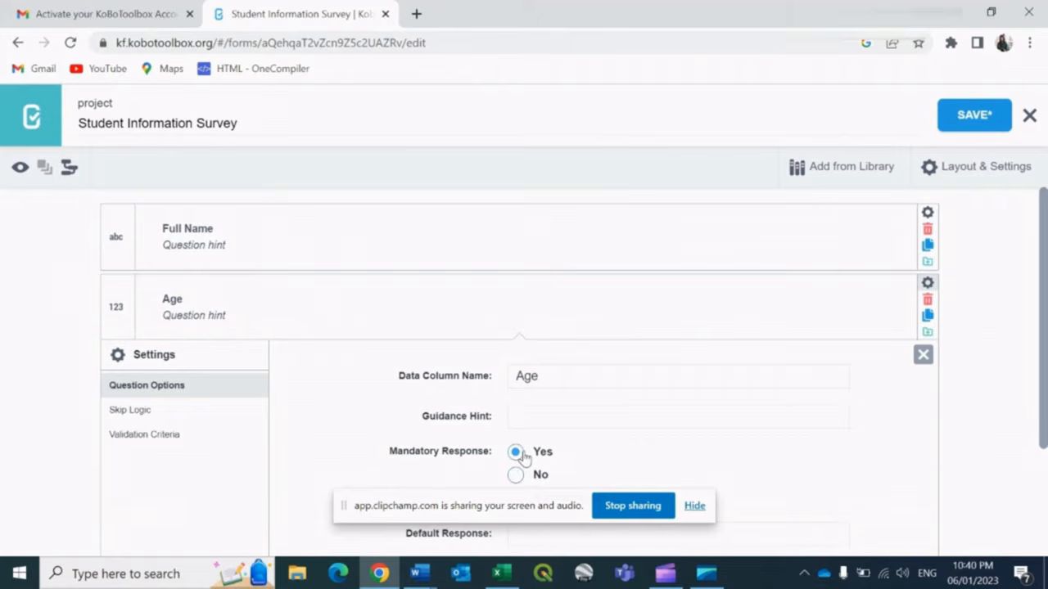
drag(1045, 407, 1045, 473)
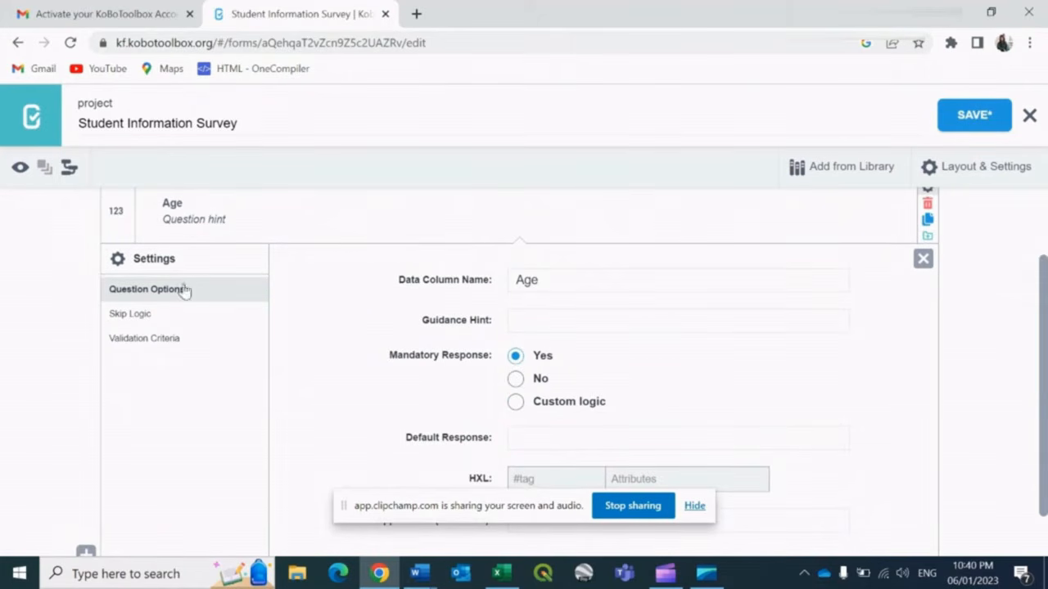
click(924, 260)
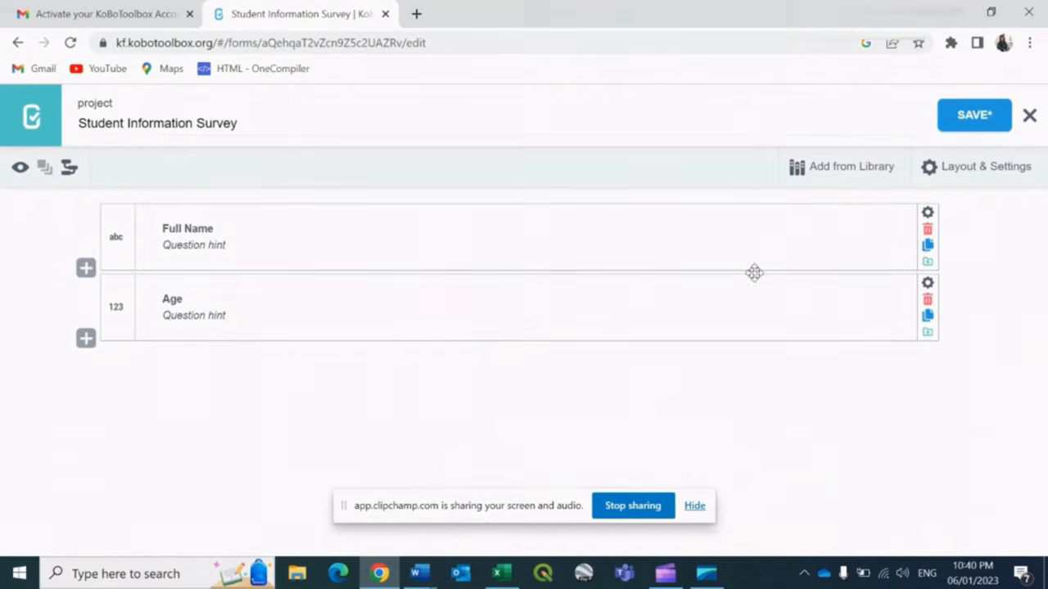
Add a Select One question labelled "Gender" below the Age question
click(86, 339)
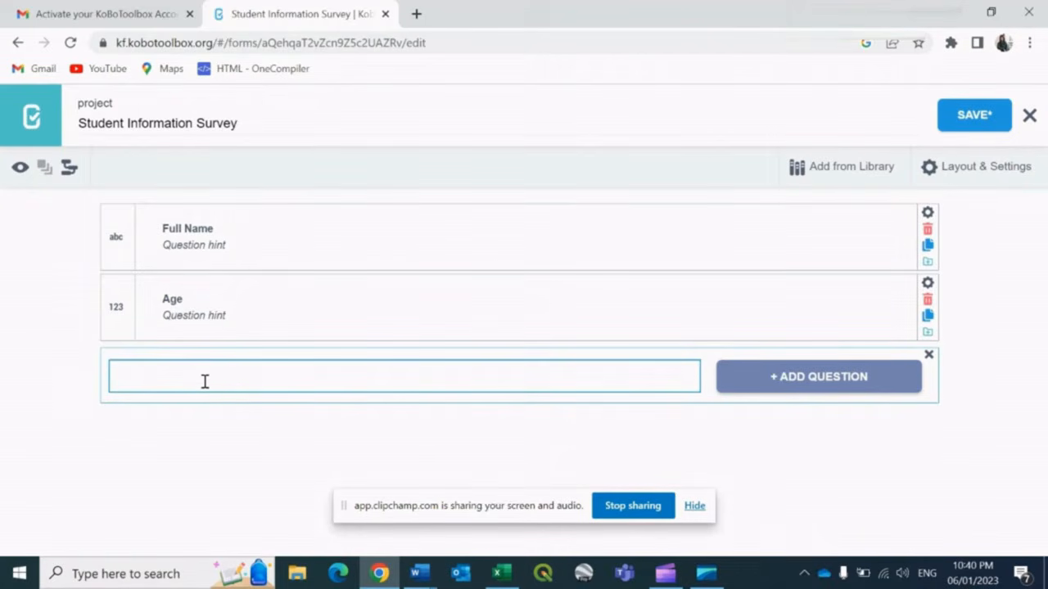
text(Gender)
click(759, 385)
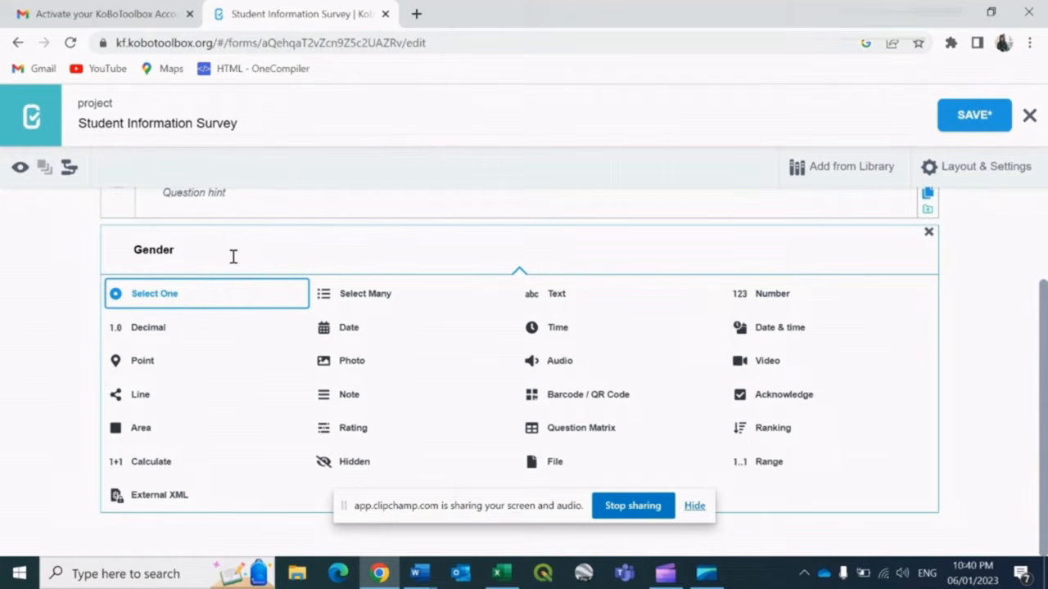
click(206, 297)
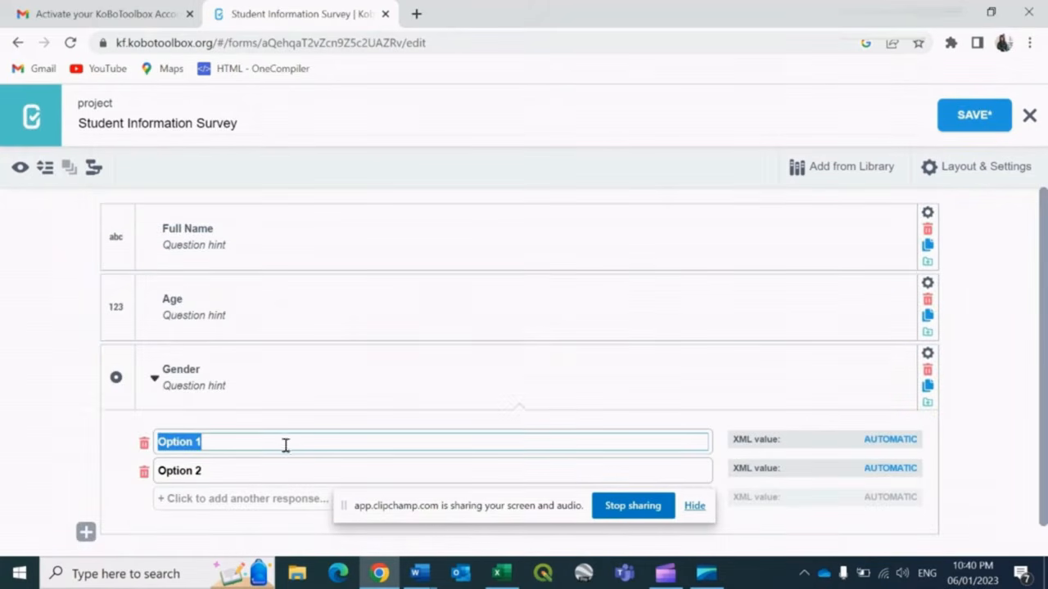
Set the Gender question's response options to "Male", "Female" and an added third option "Others"
text(Male)
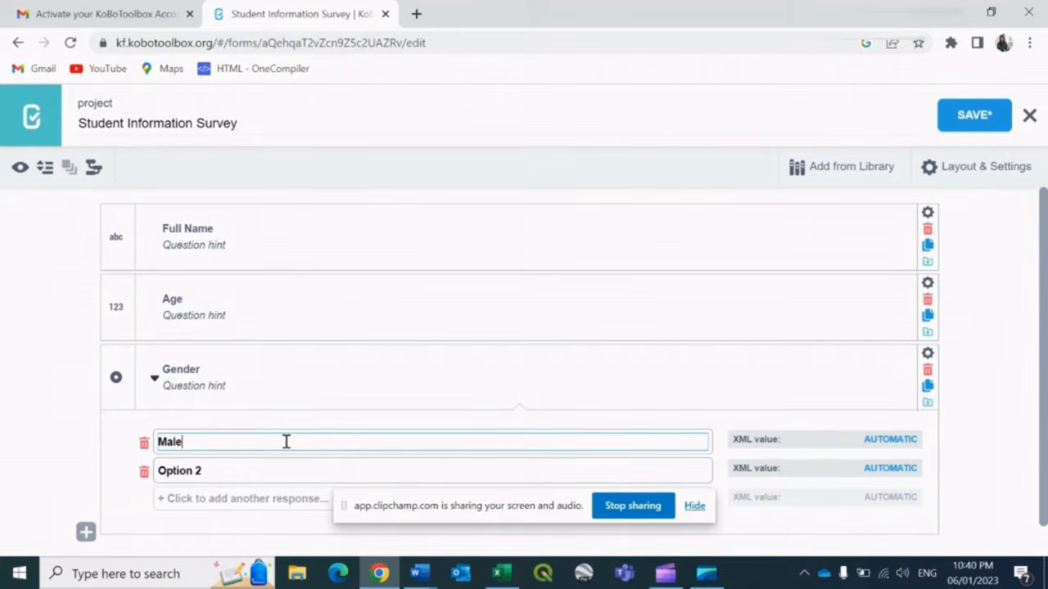
click(226, 471)
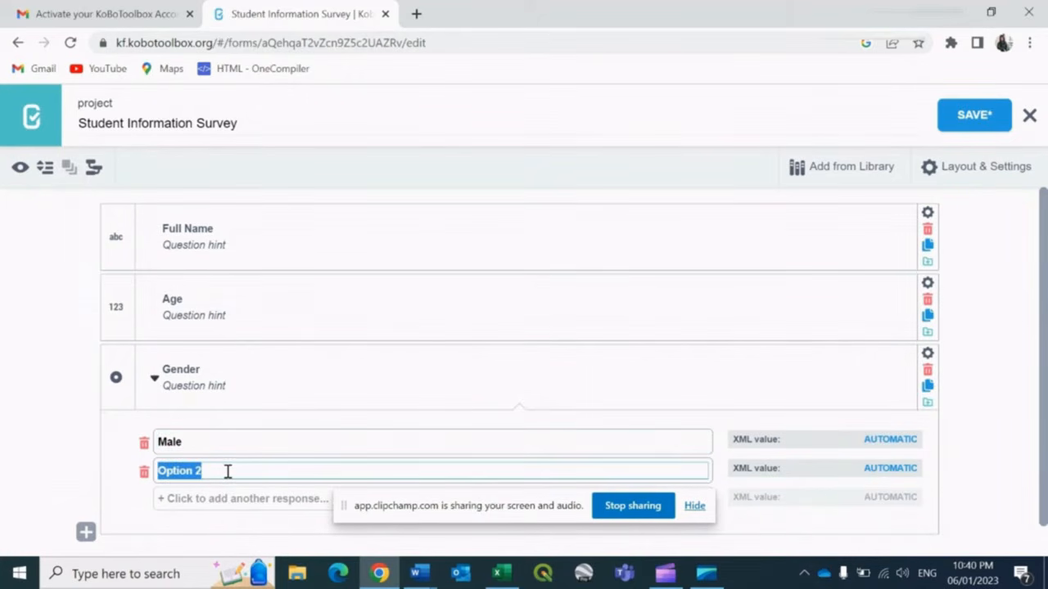
text(Female)
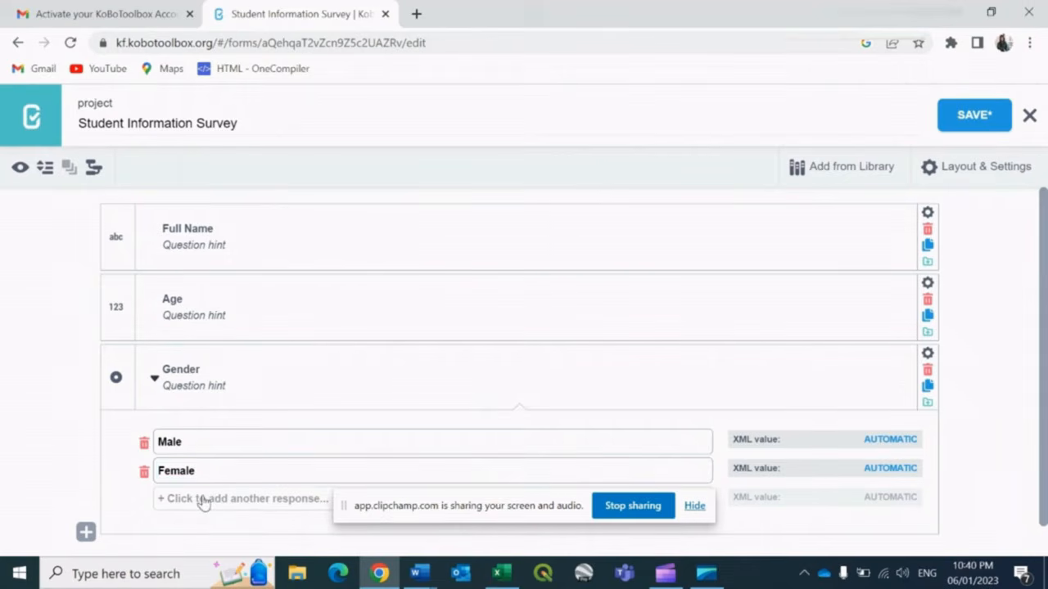
click(203, 499)
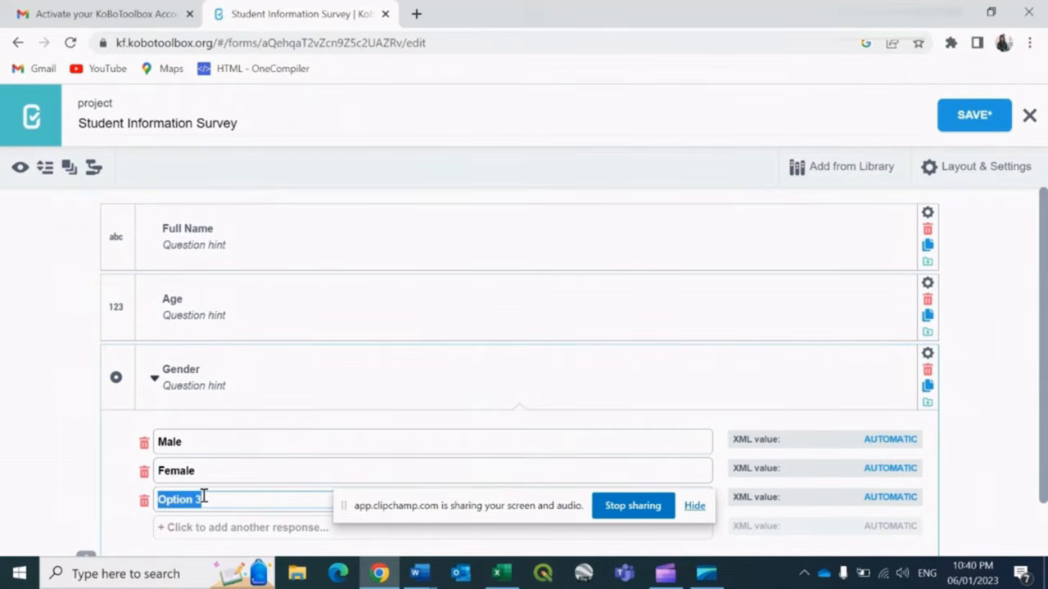
text(Others)
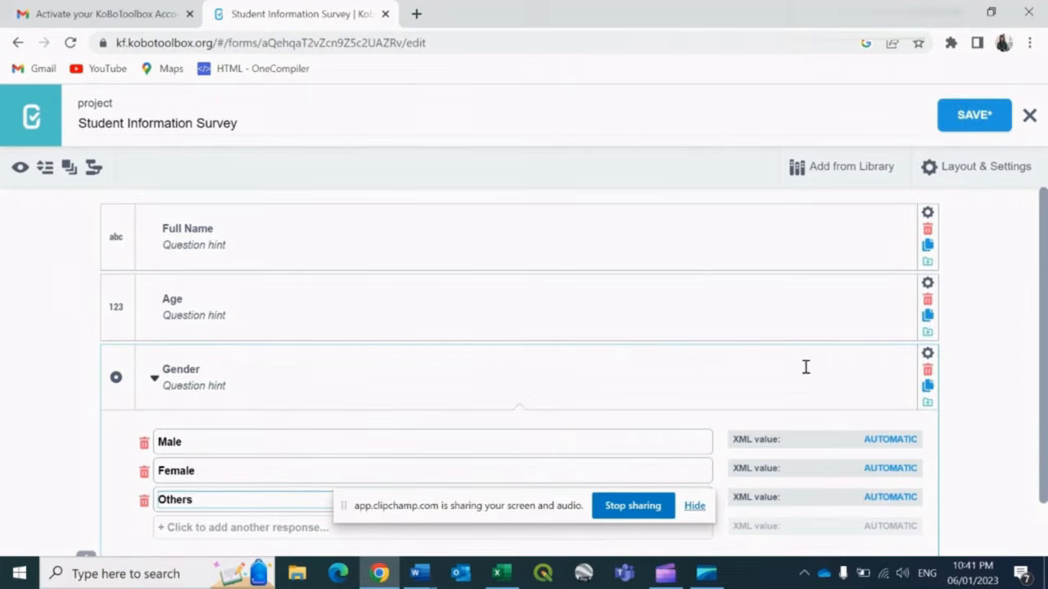
Make a response to the Gender question mandatory and close its settings
click(928, 358)
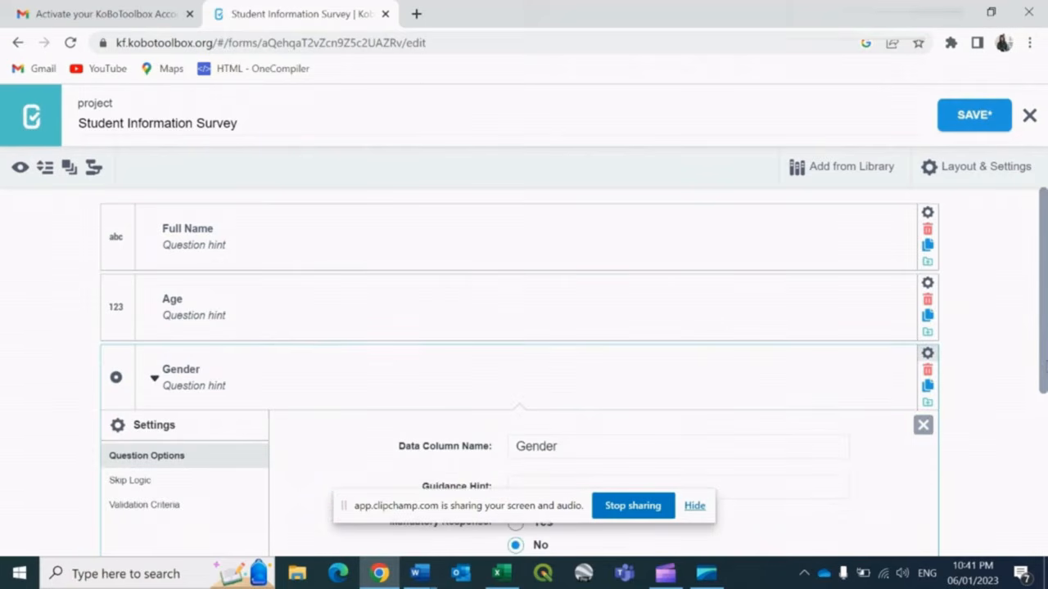
scroll(1045, 450, down, 2)
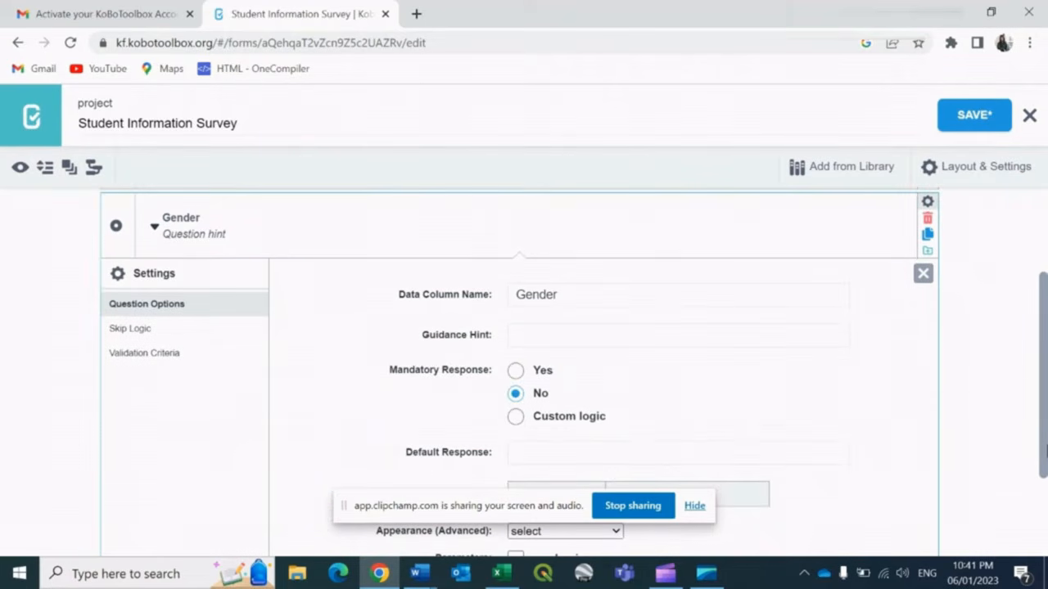
click(515, 370)
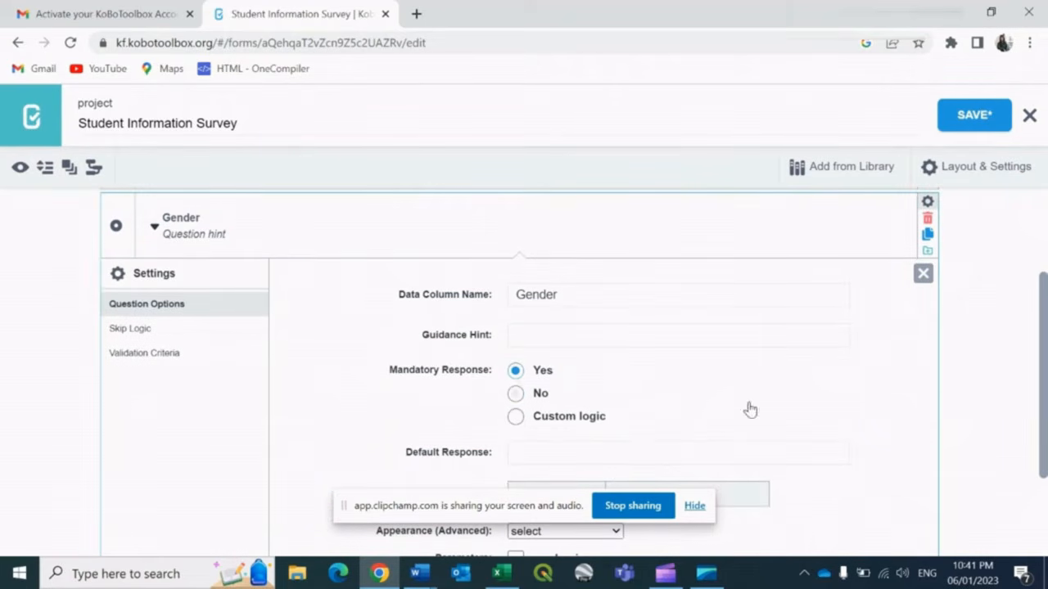
click(923, 273)
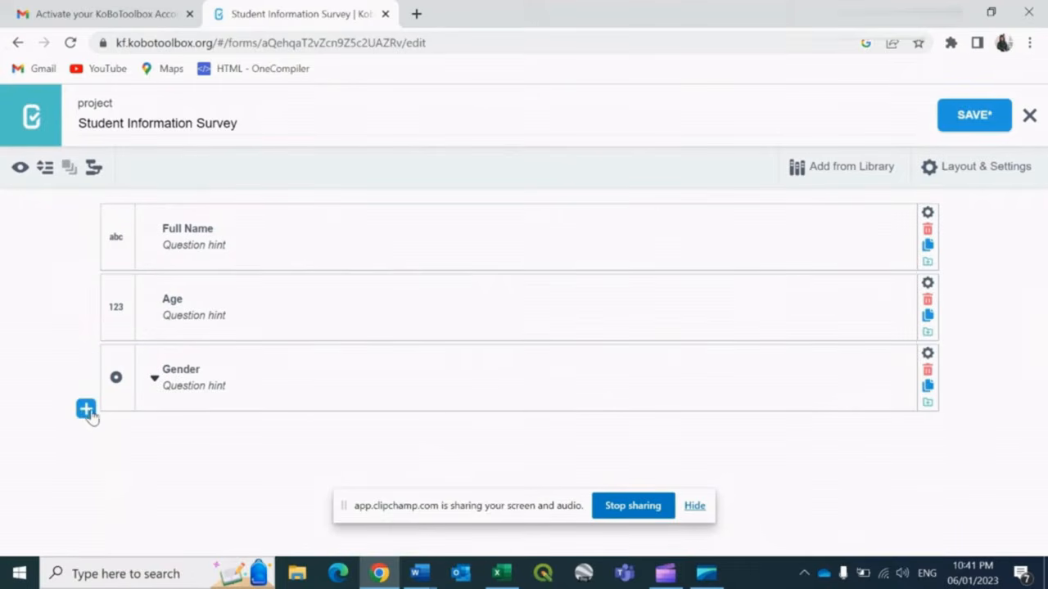
Add a Date question labelled "DOB" below the Gender question
click(86, 410)
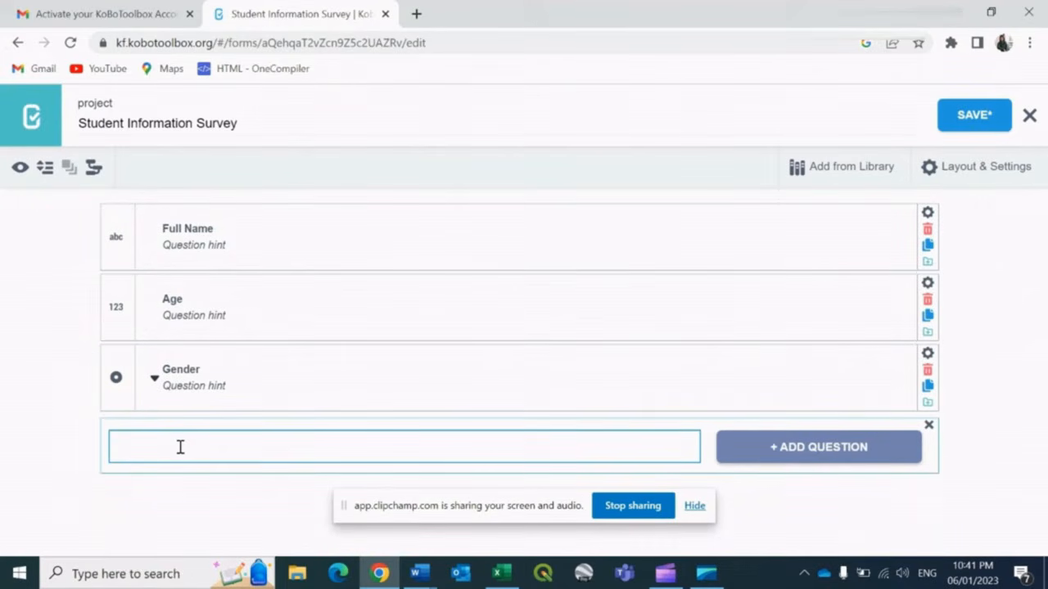
text(DOB)
click(844, 454)
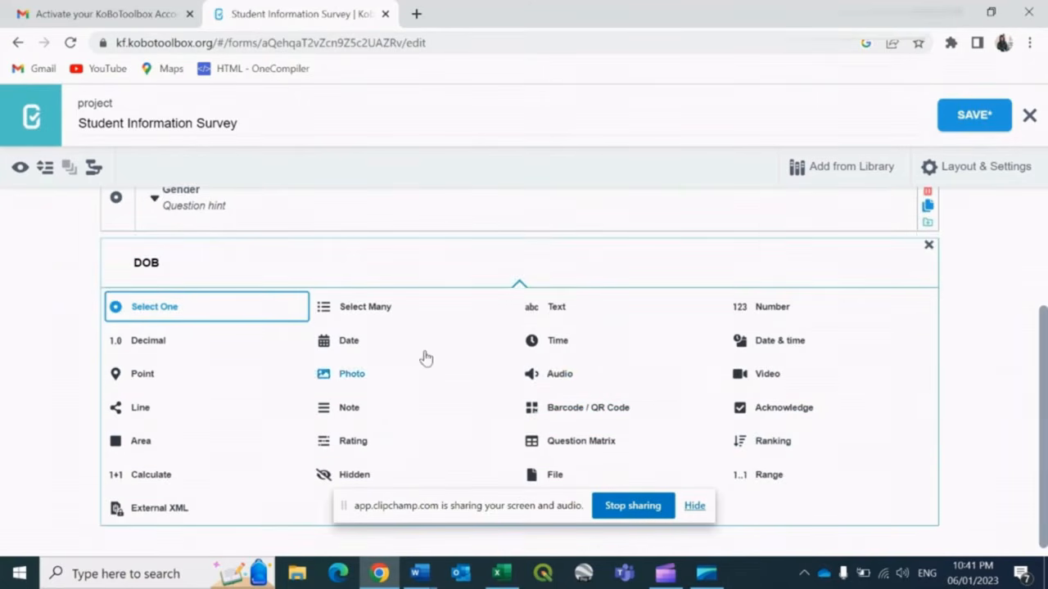
click(342, 343)
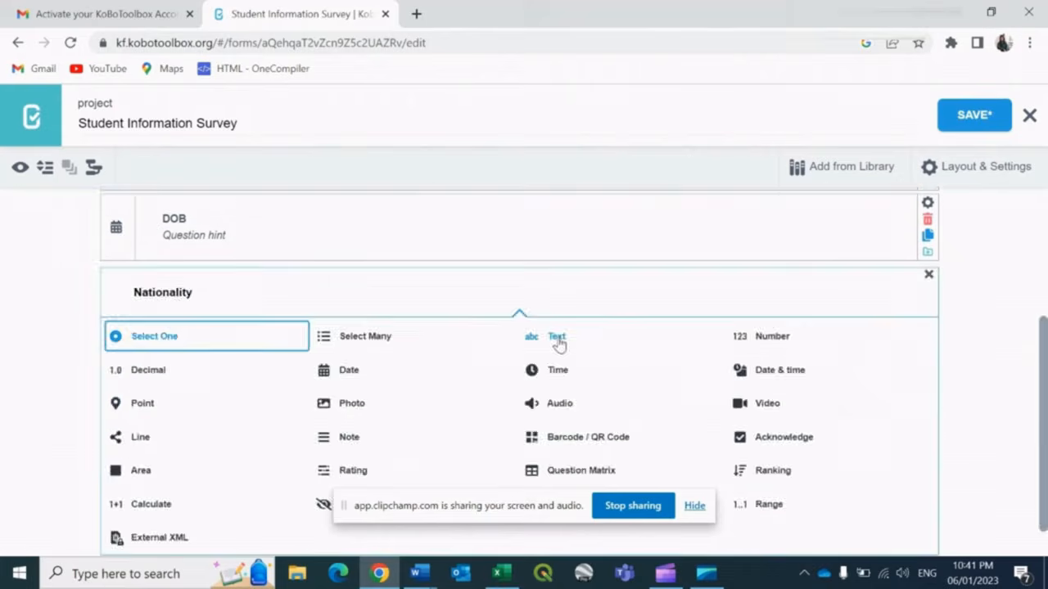
Make the Nationality question a Text question and add another Text question labelled "Email" below it
click(557, 338)
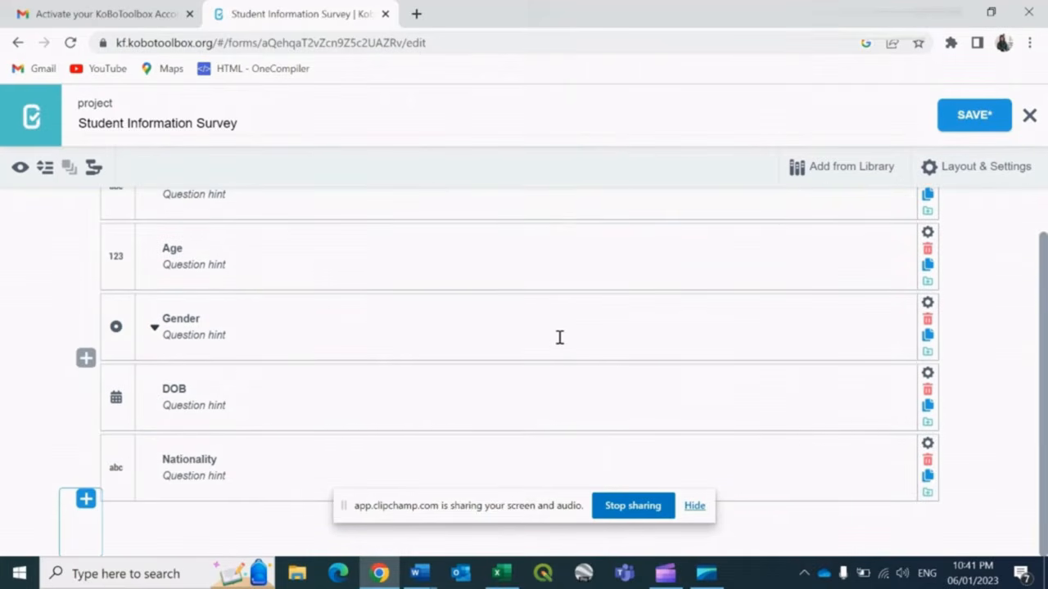
click(86, 500)
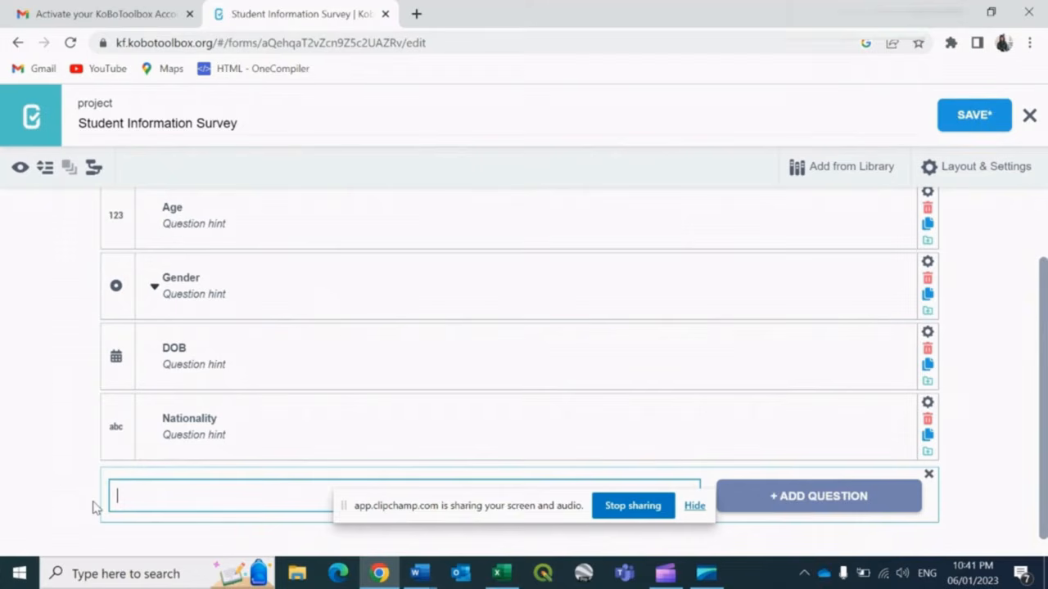
text(Email)
click(776, 500)
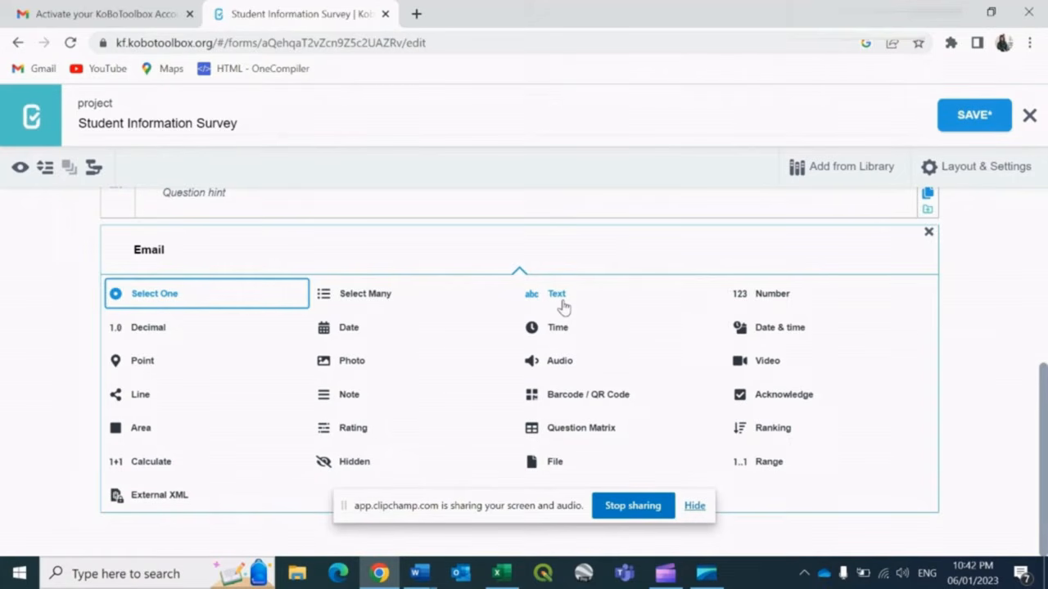
click(562, 302)
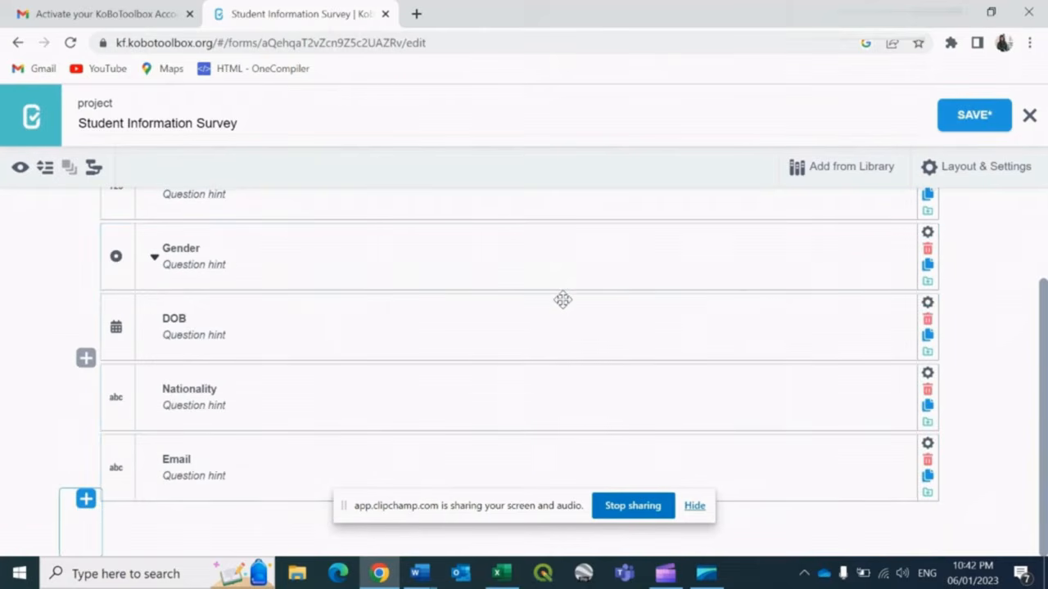
Add a Text question labelled "Contact Number" below the Email question
click(85, 500)
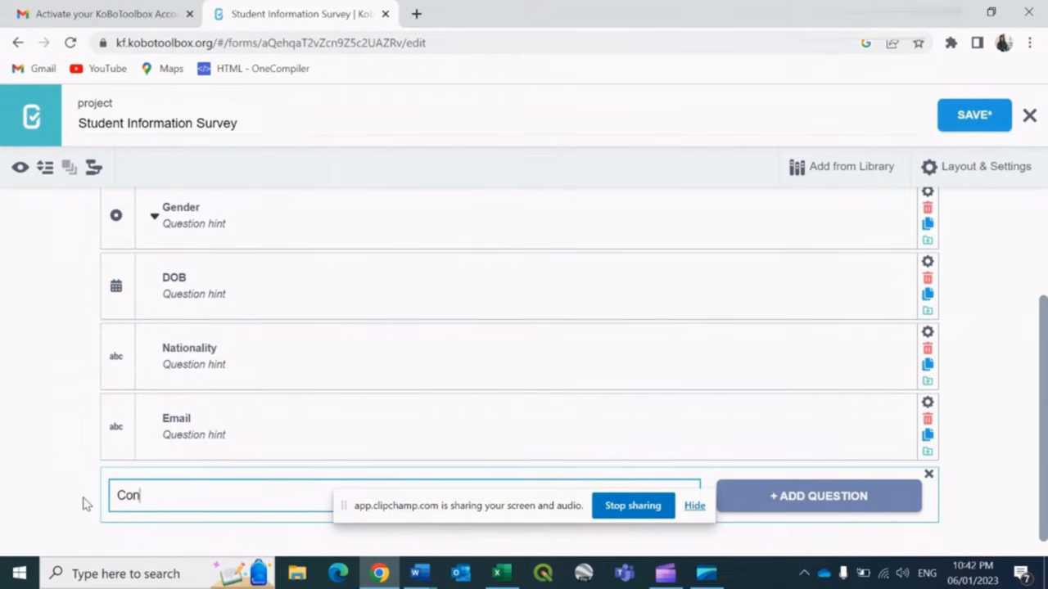
text(Contact Number)
click(785, 491)
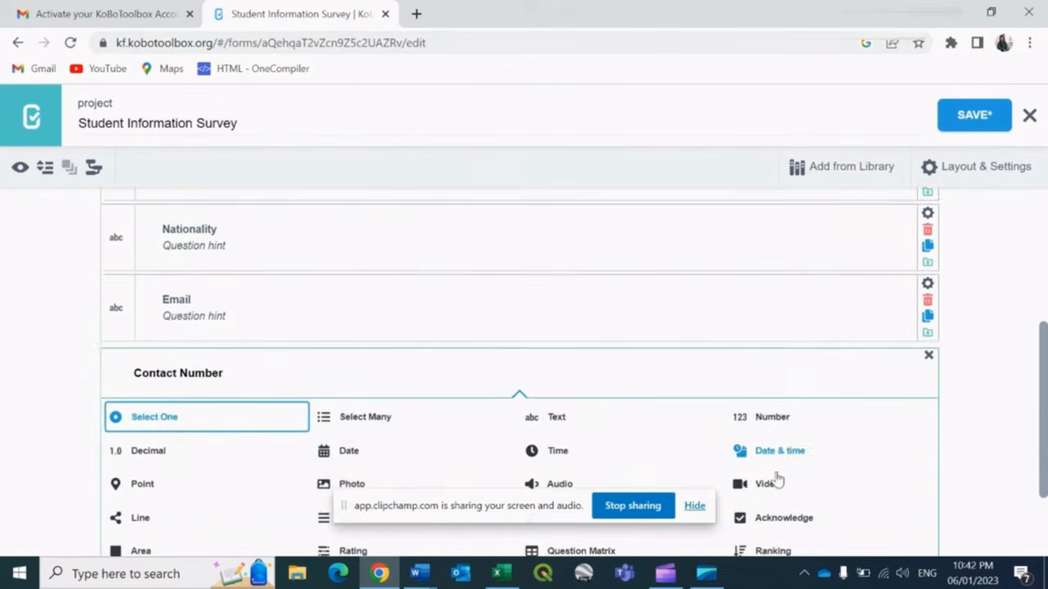
click(555, 335)
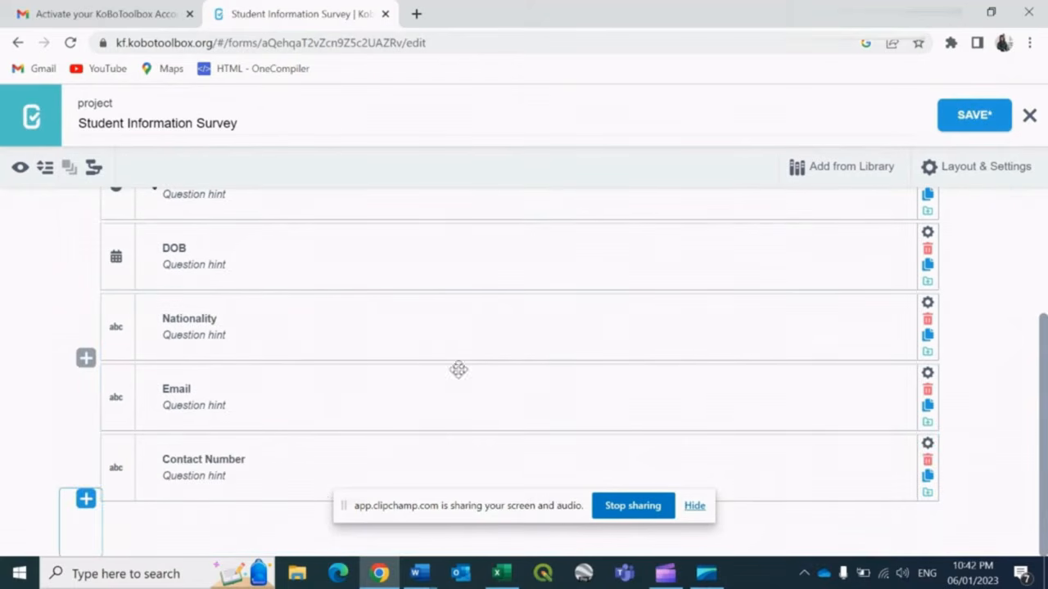
Add a Text question labelled "Address" below the Contact Number question
click(86, 500)
text(A)
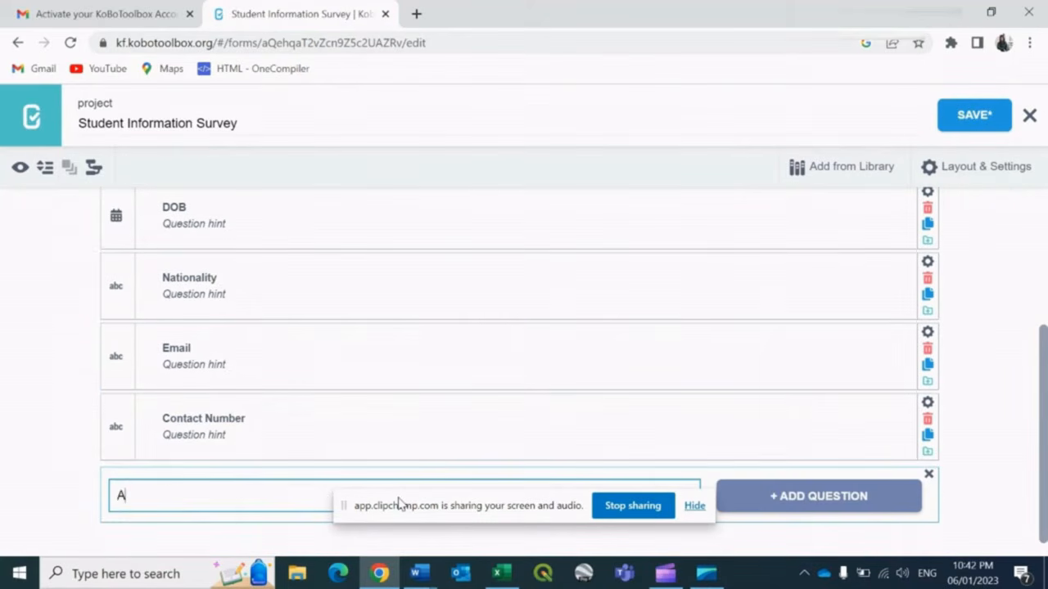
text(ddress)
click(861, 496)
click(543, 357)
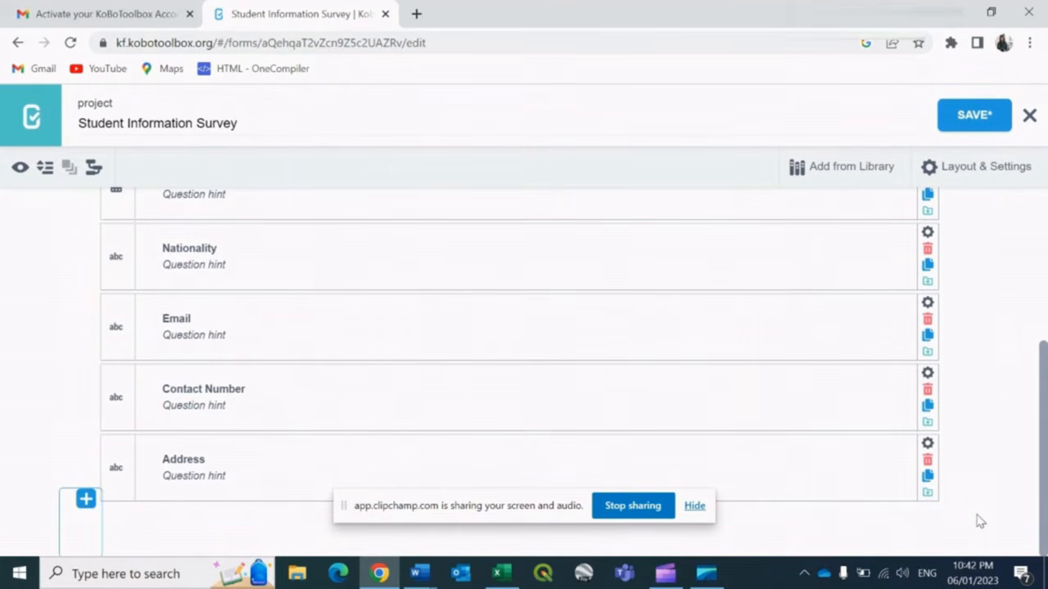
Add a Text question labelled "School name" below the Address question
click(85, 499)
text(Sc)
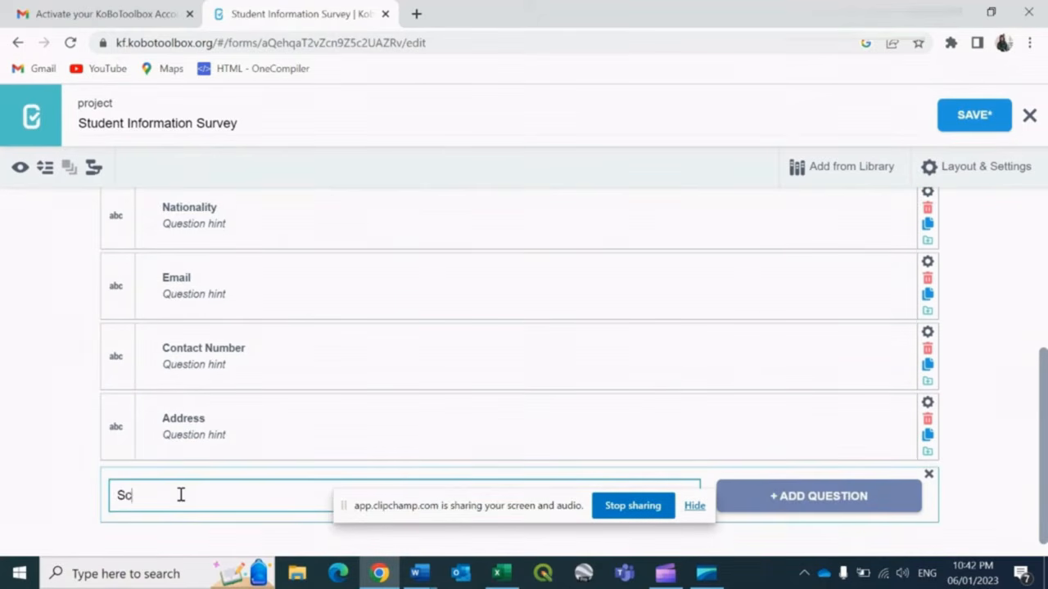
text(hool name)
click(777, 496)
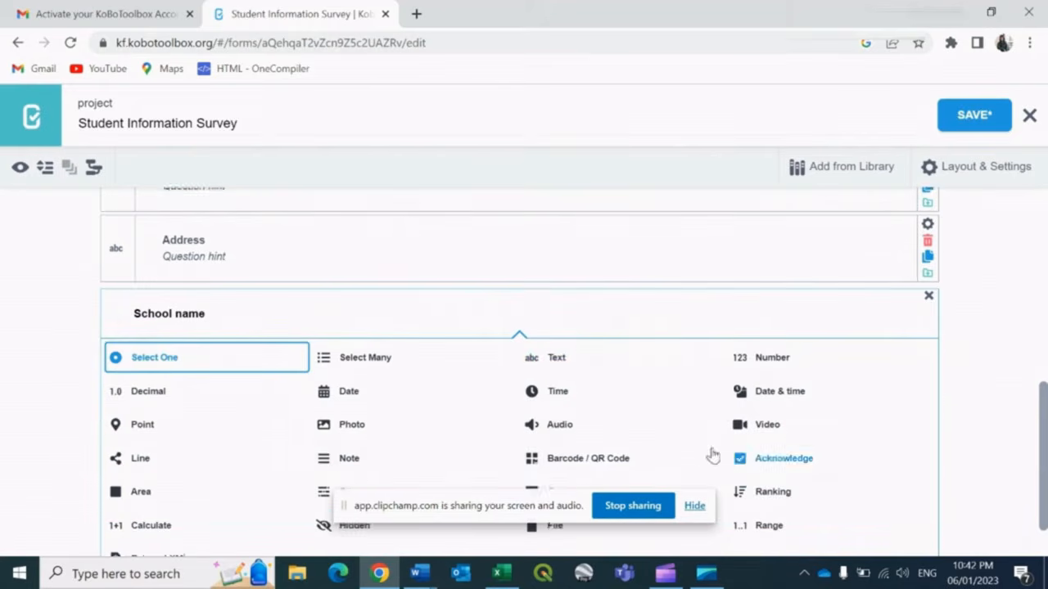
click(545, 357)
Add a Number question labelled "Grade" below the School name question
click(85, 500)
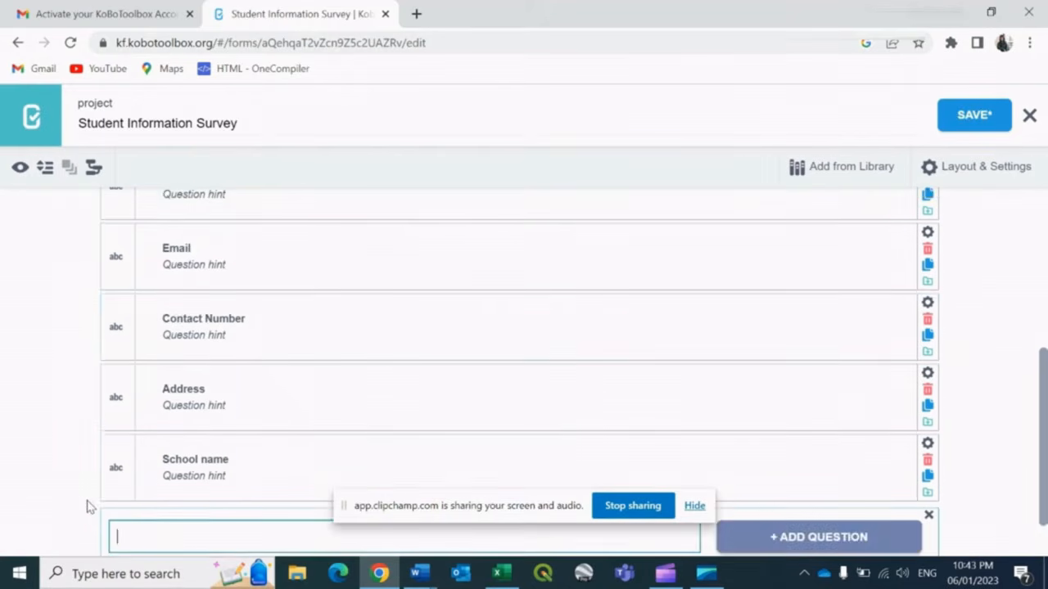
scroll(89, 507, down, 1)
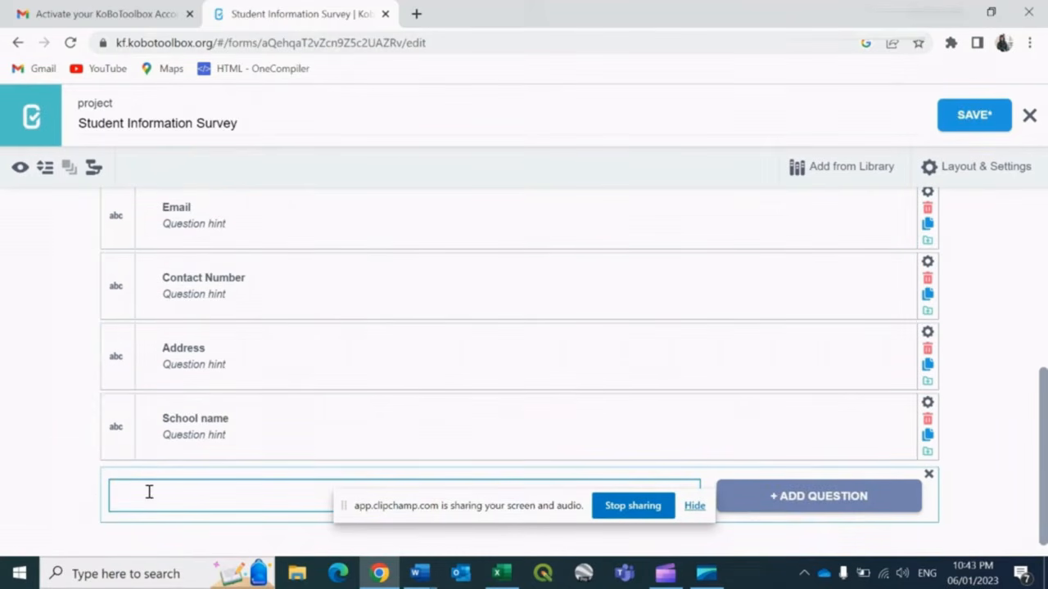
text(Grade)
click(807, 497)
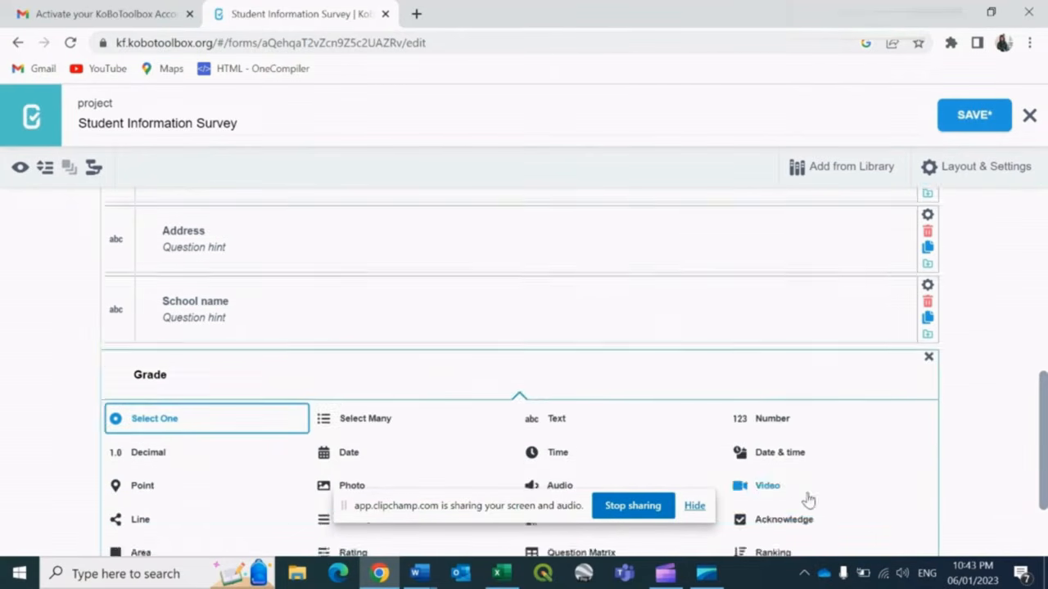
click(750, 364)
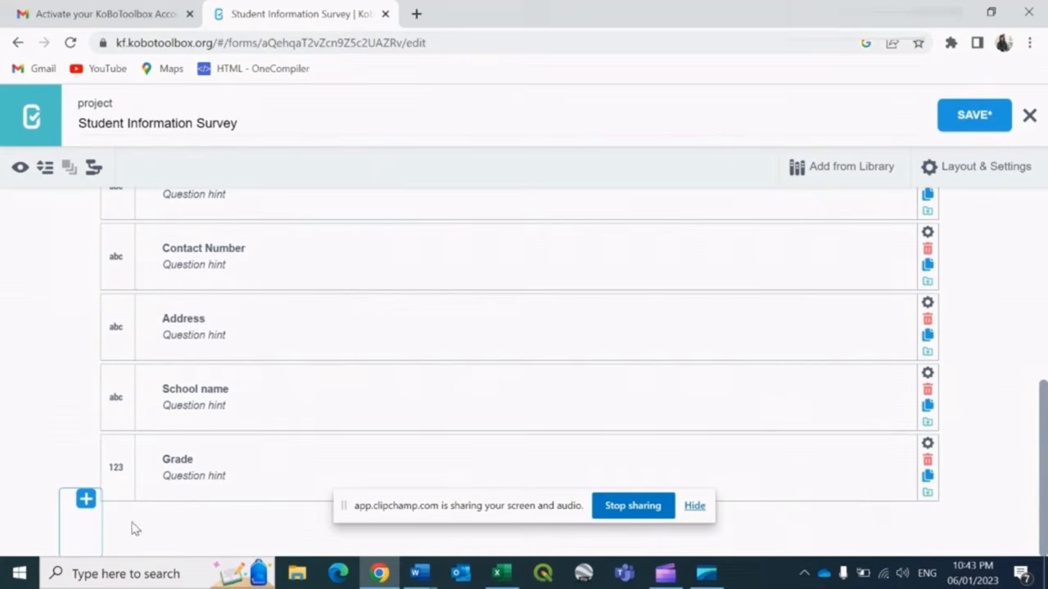
Start a new question labelled "Subjects" below the Grade question and bring up its question type choices
click(85, 499)
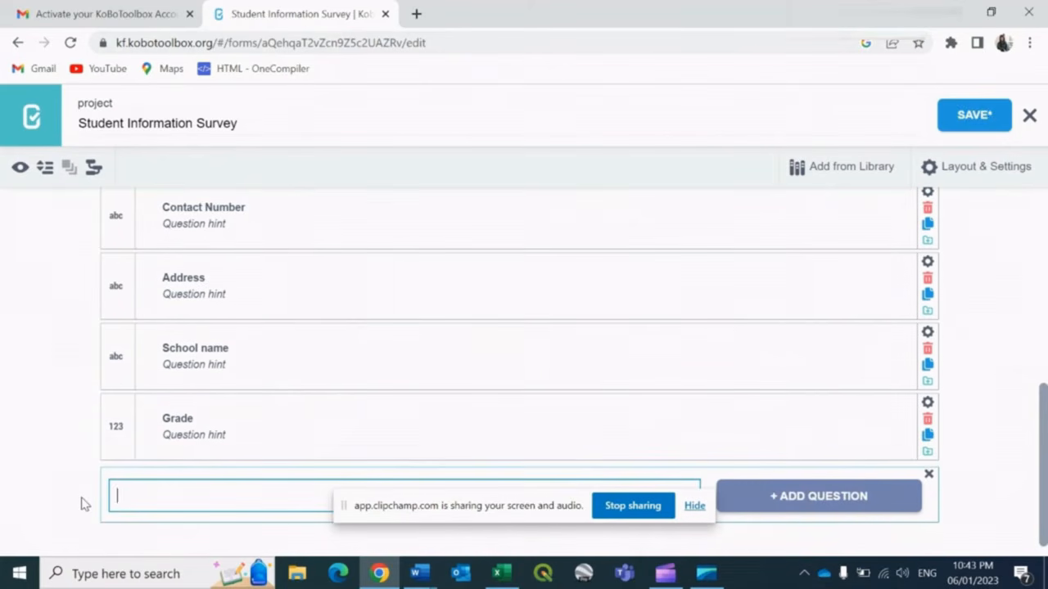
text(Subjects)
click(807, 504)
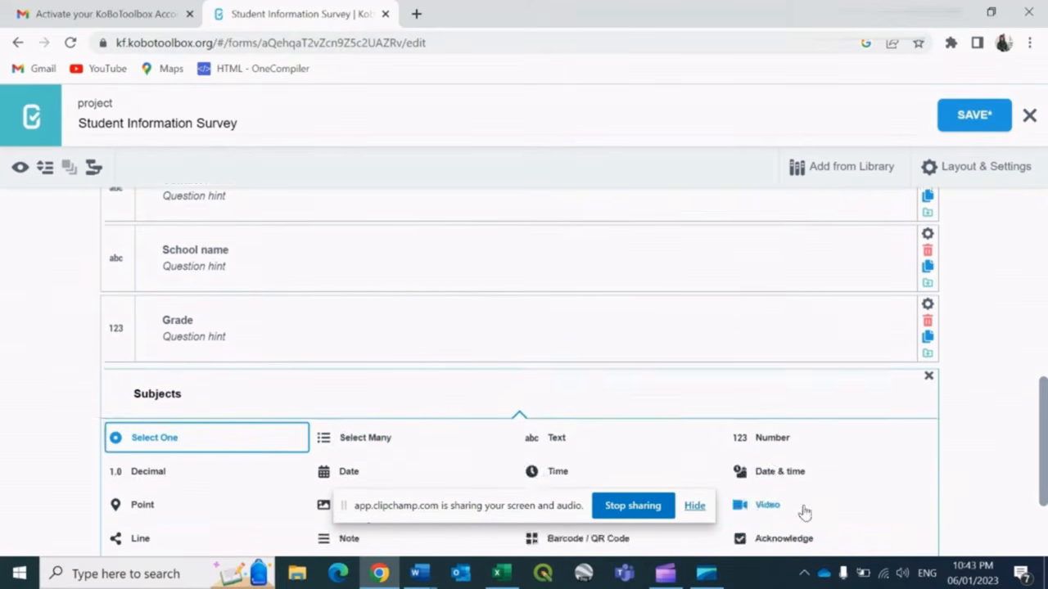
scroll(805, 513, down, 1)
Switch to the kobo tutorial form design workbook in Excel and check the planned type and options for the Subjects question
mouse_move(501, 573)
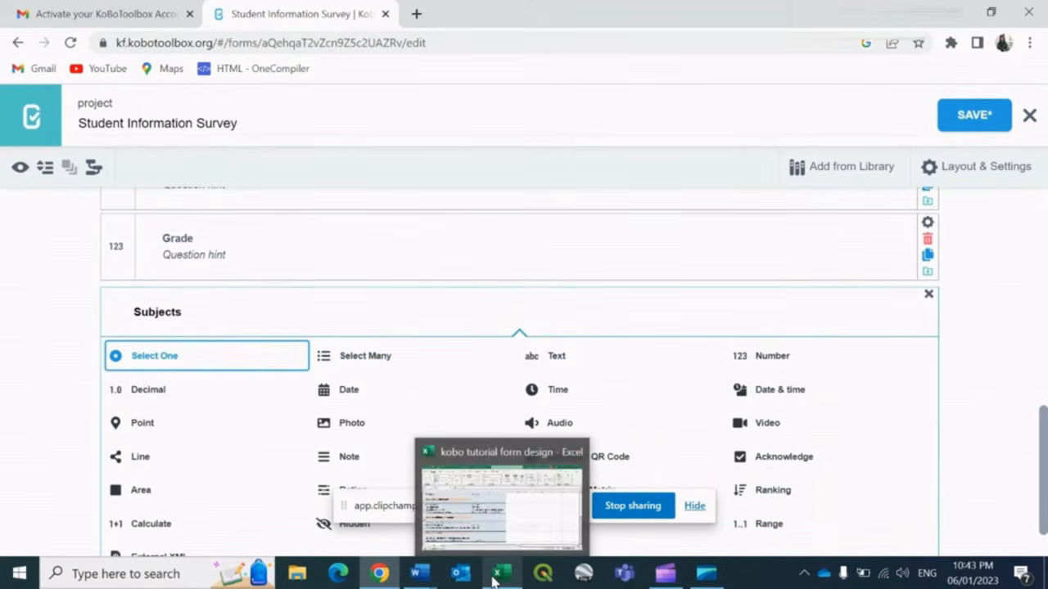
click(437, 475)
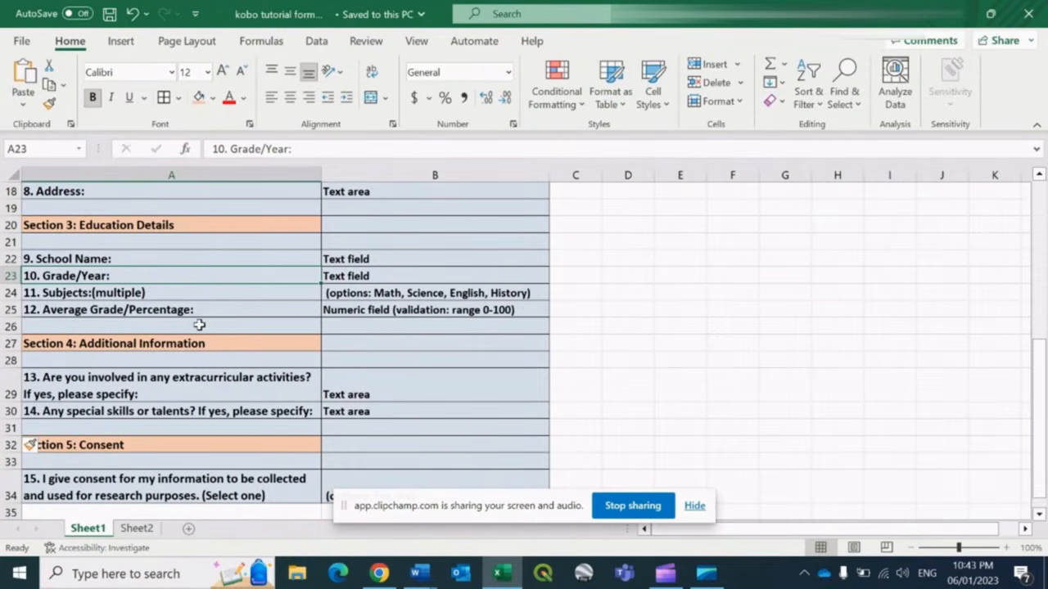
click(373, 292)
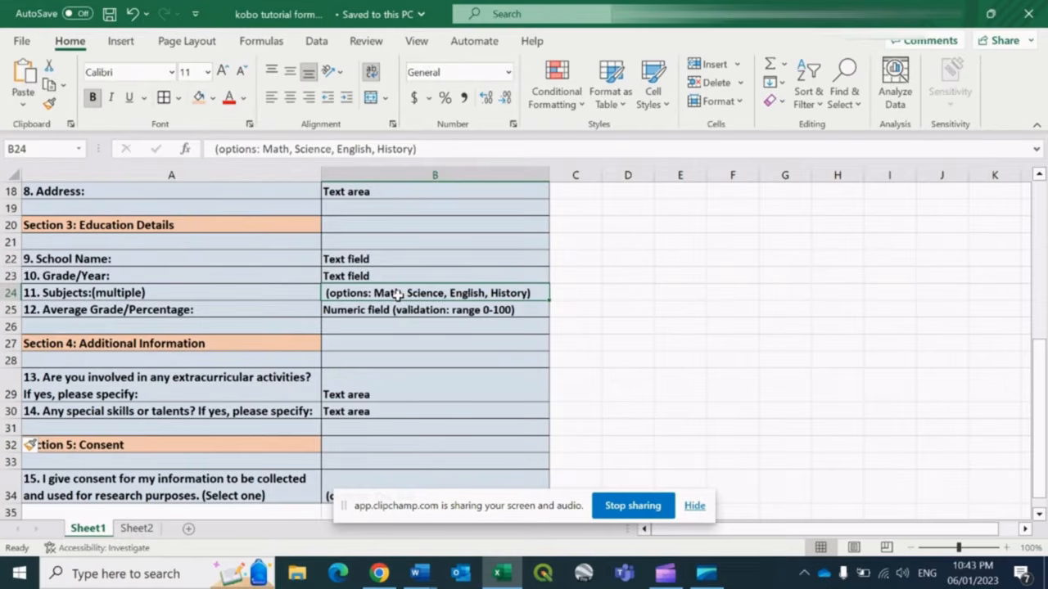
Switch back to the Student Information Survey form in Chrome and make Subjects a Select Many question
mouse_move(388, 569)
click(384, 499)
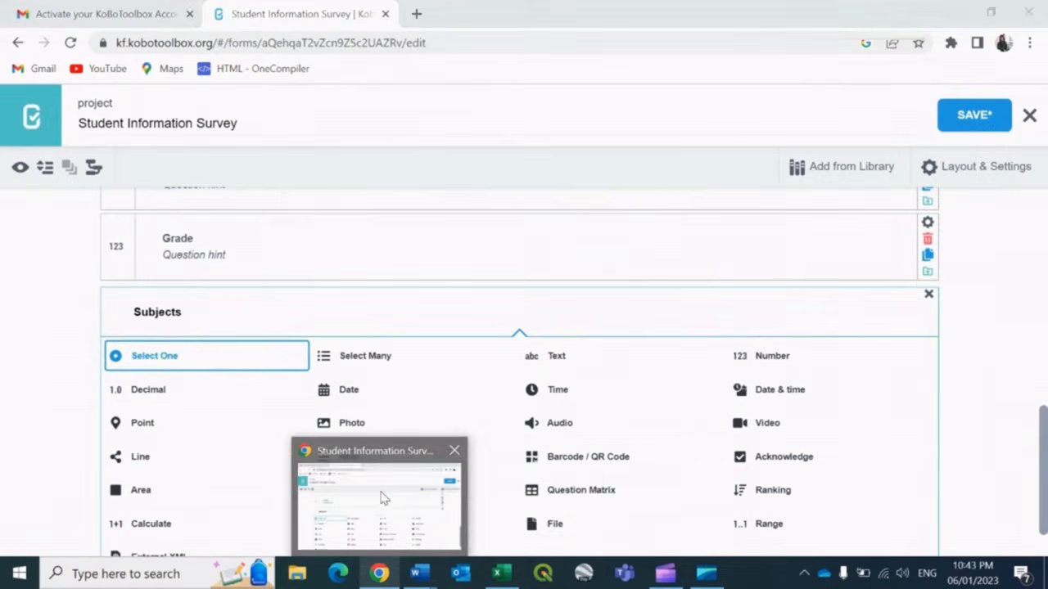
click(331, 355)
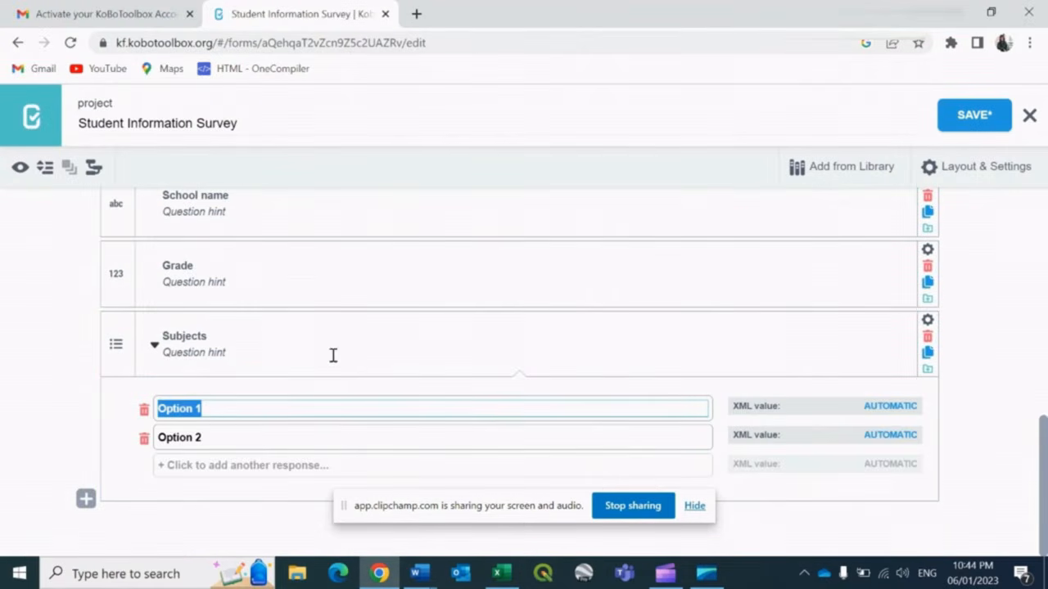
Enter English, Maths, History and Science as the response options of the Subjects question
text(E)
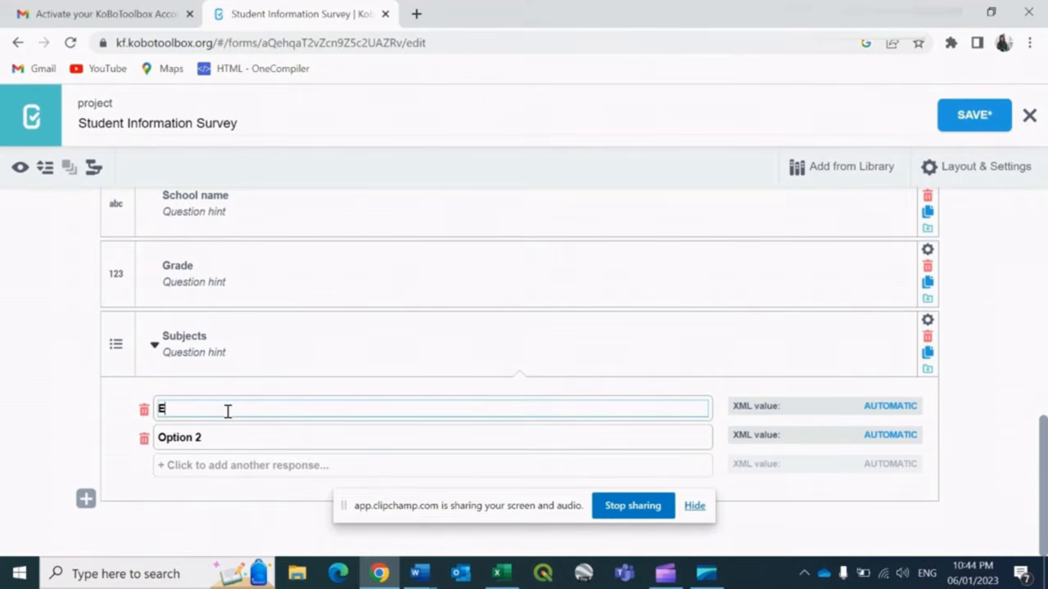
text(nglish)
click(221, 438)
text(Maths)
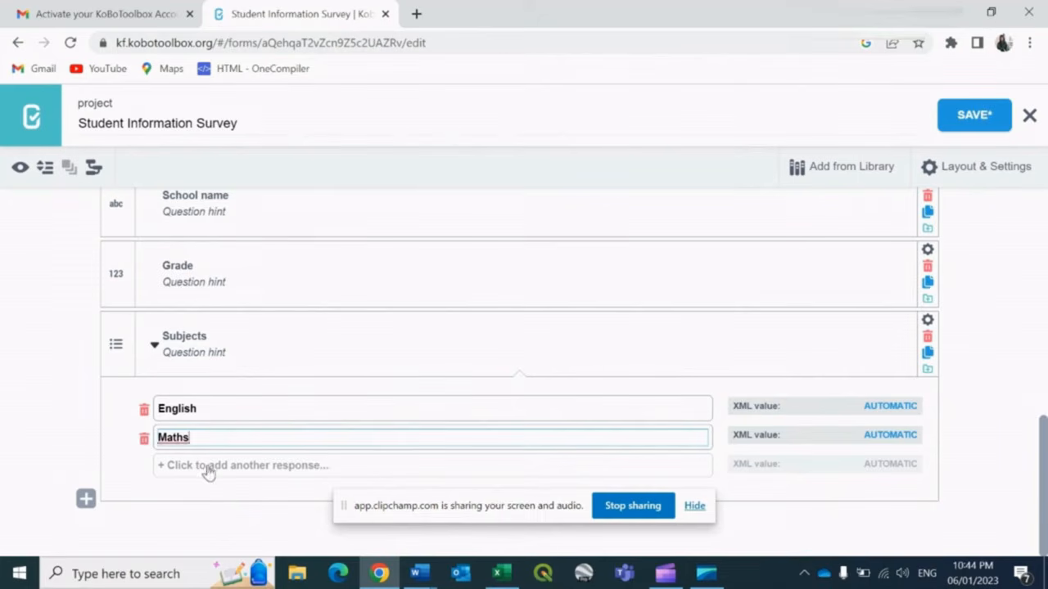
click(209, 467)
text(History)
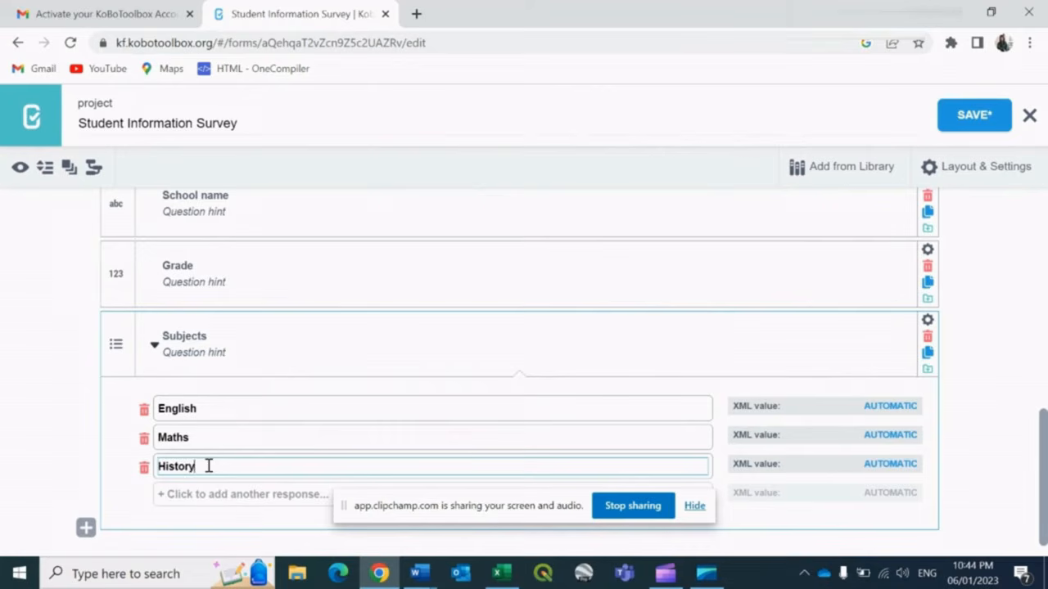
click(202, 494)
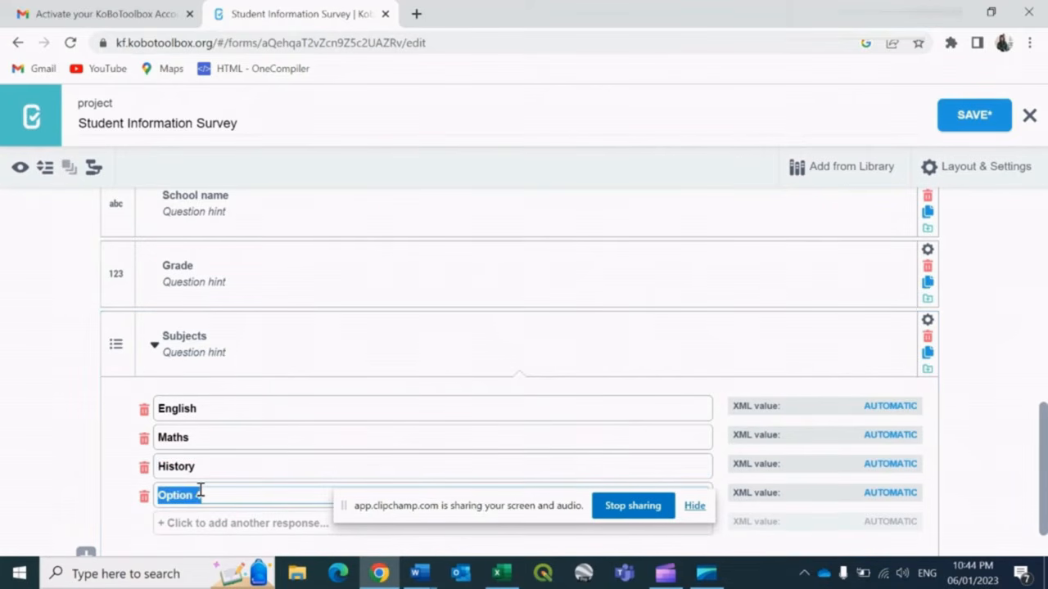
text(Science)
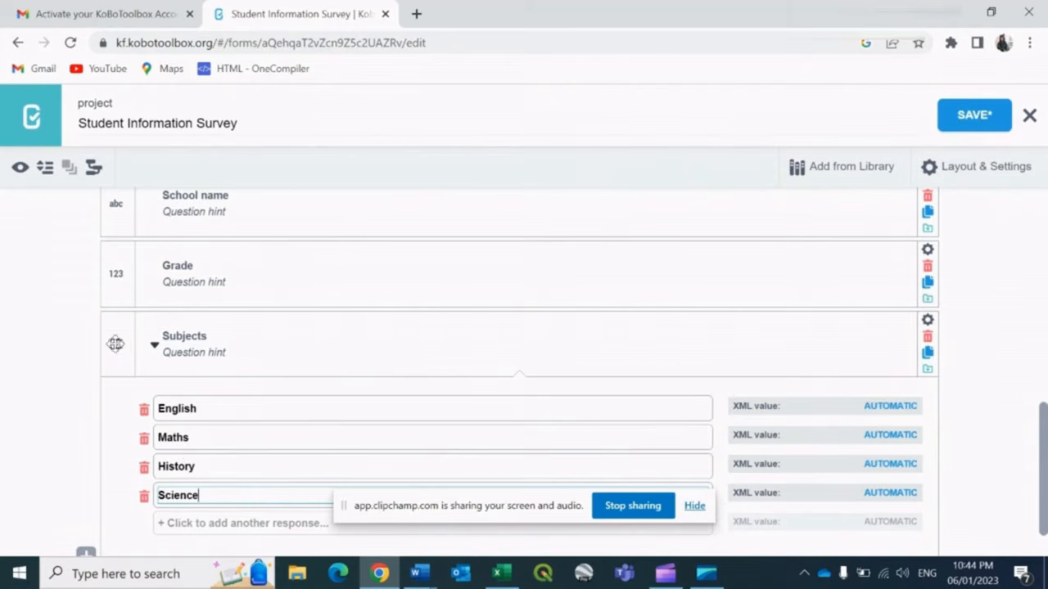
Review the questions in the form from Full Name down to Subjects
drag(1047, 441, 1047, 429)
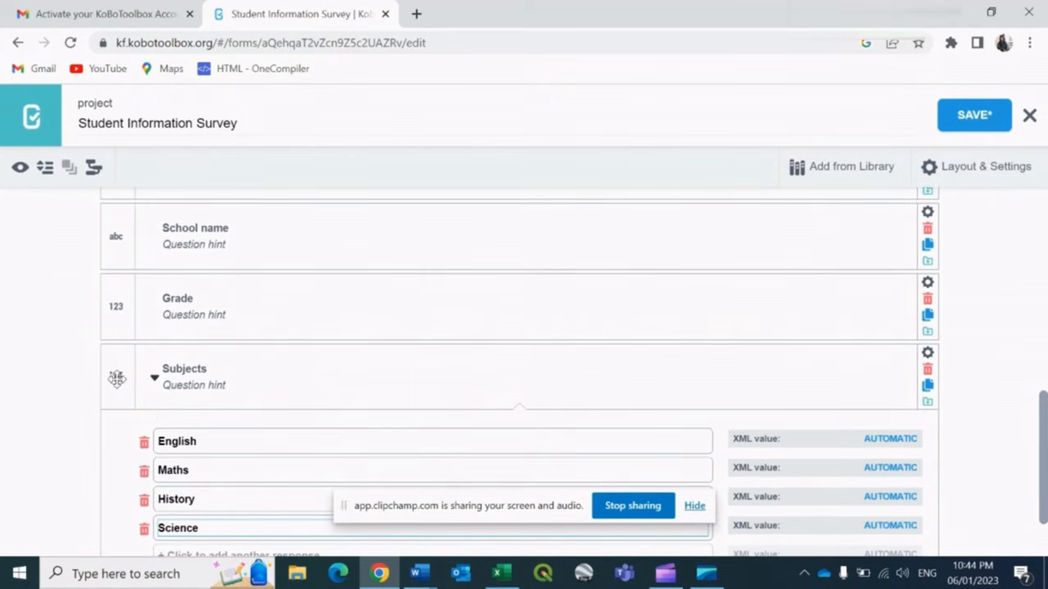
scroll(1046, 533, down, 1)
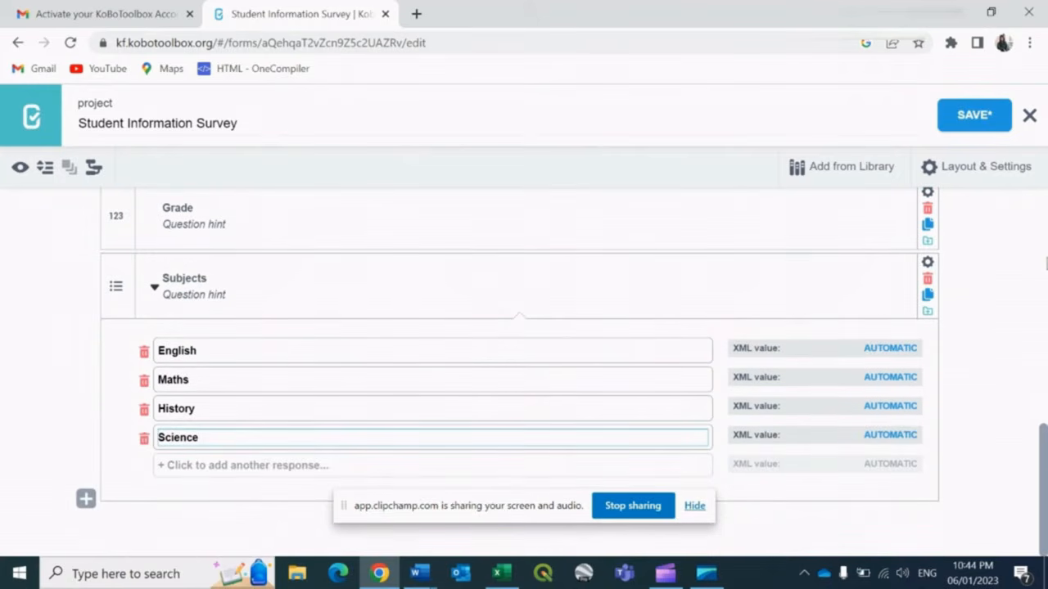
click(1045, 262)
click(1046, 262)
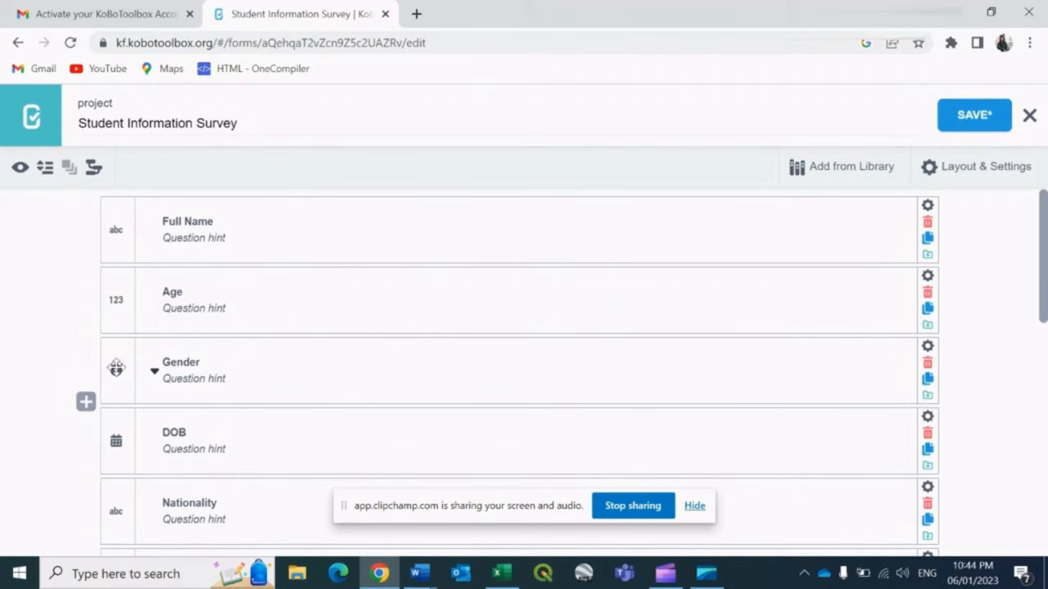
drag(1041, 232, 1041, 235)
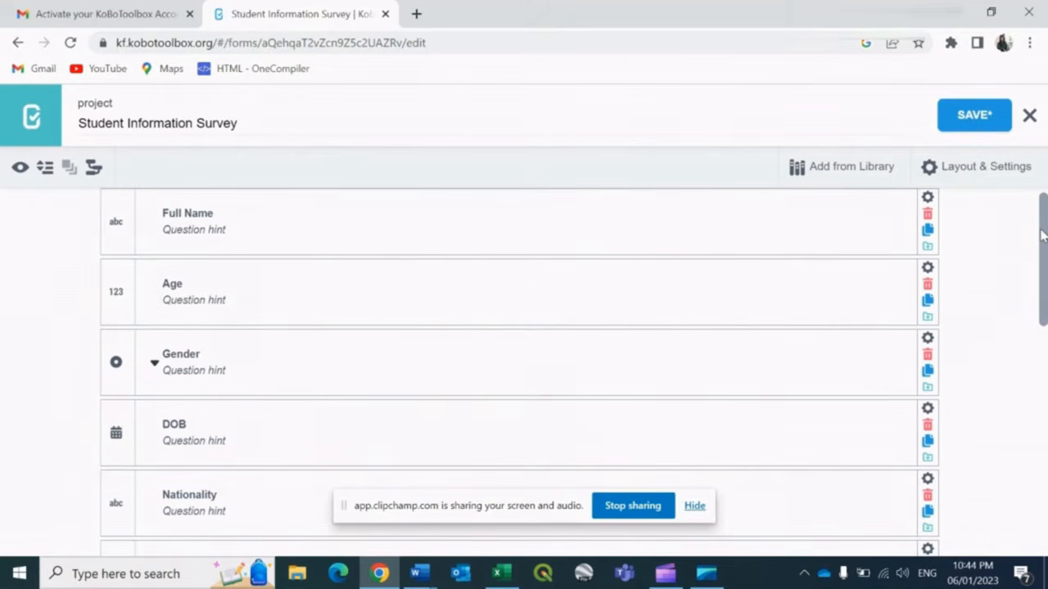
scroll(1046, 405, down, 4)
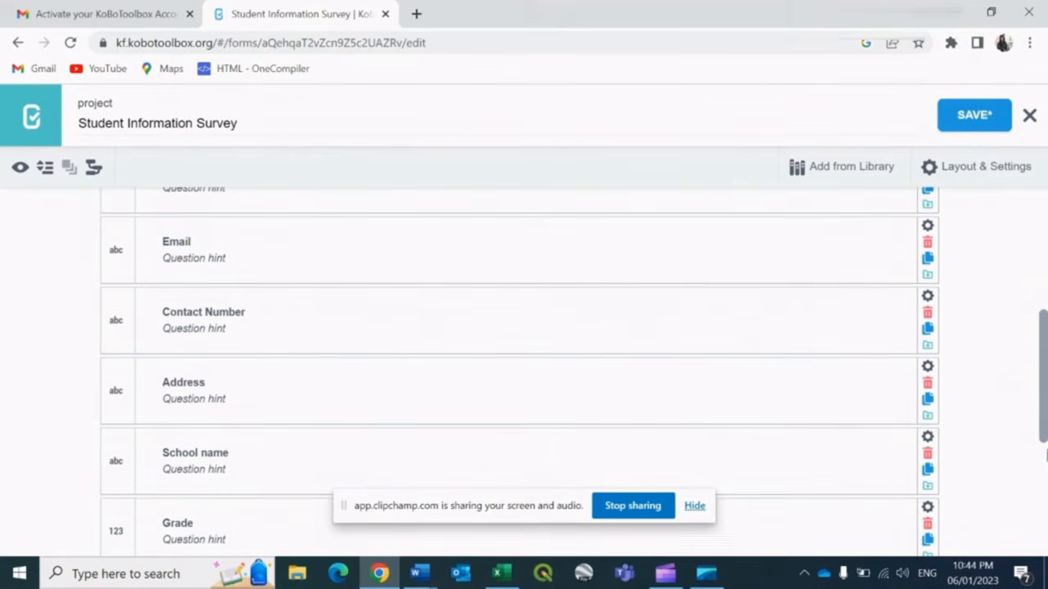
scroll(1046, 456, down, 4)
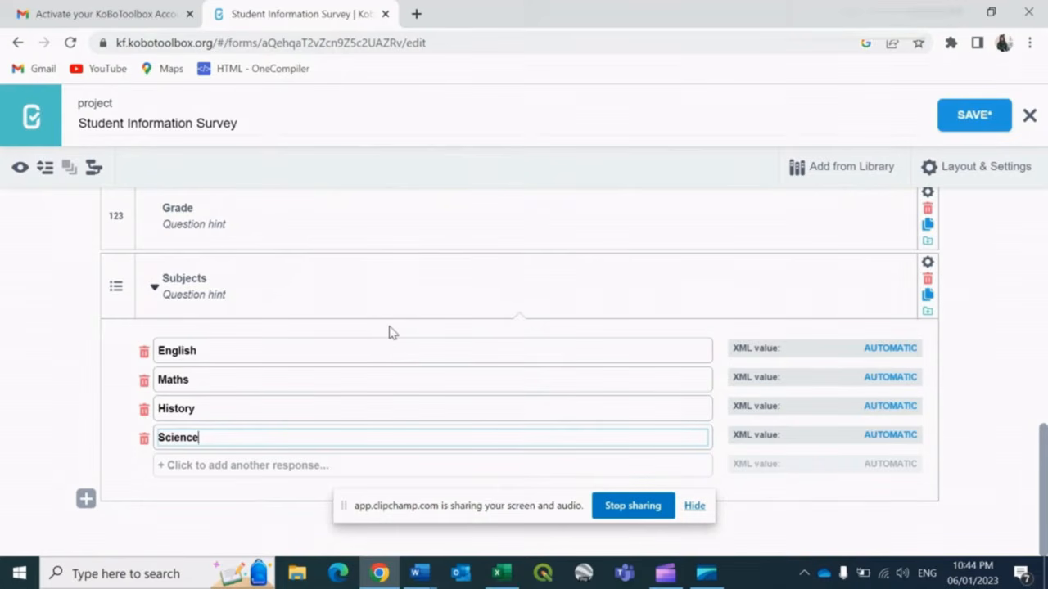
Start a new question below Subjects with the pasted label "Are you involved in any extracurricular activities? If yes, please specify:", removing its leading "13." number
drag(114, 287, 86, 501)
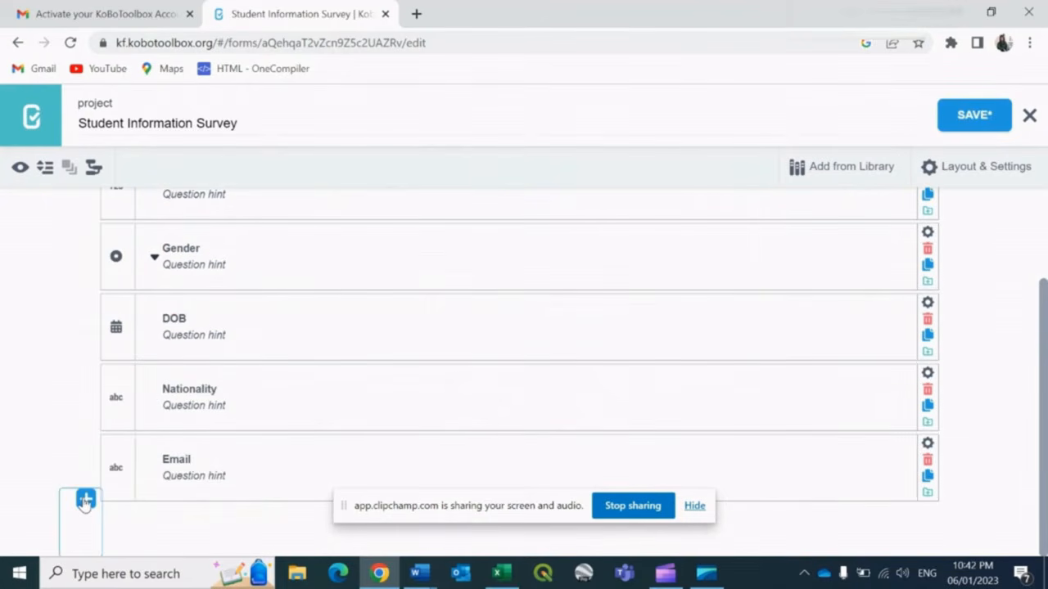
click(86, 501)
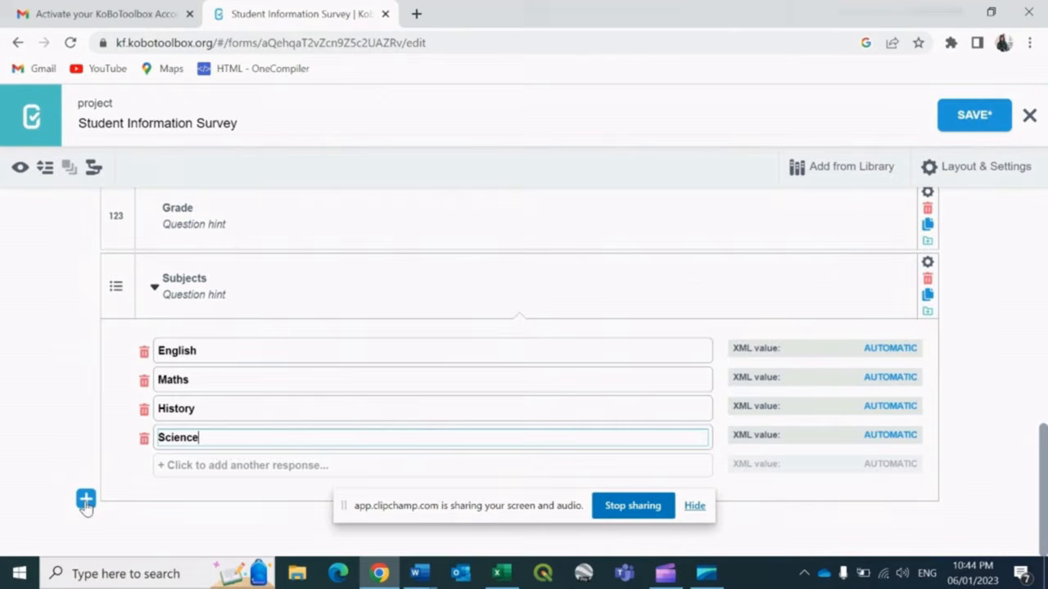
click(85, 499)
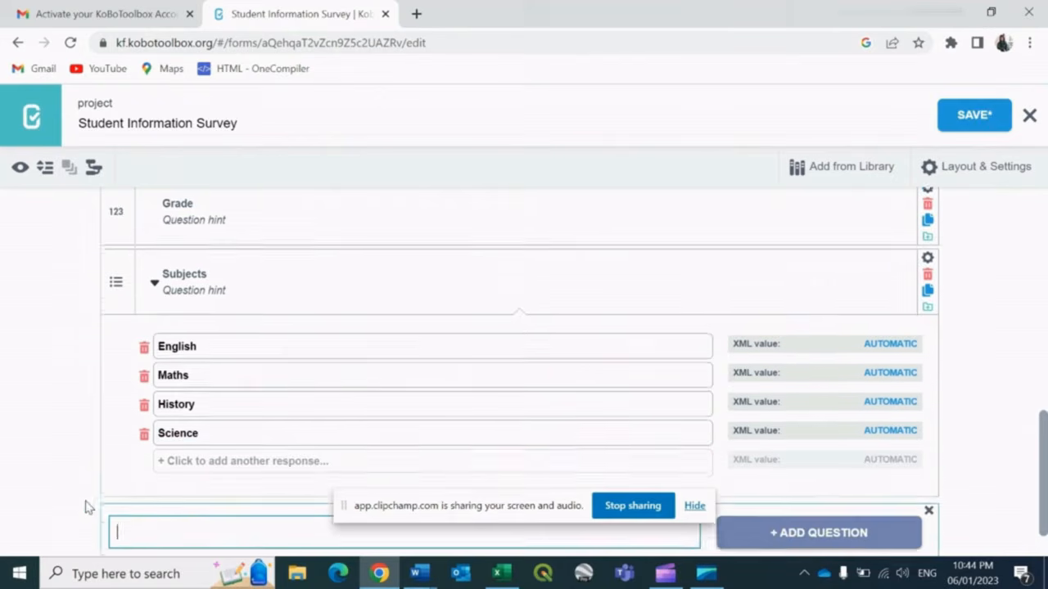
scroll(140, 491, down, 1)
key(ctrl+v)
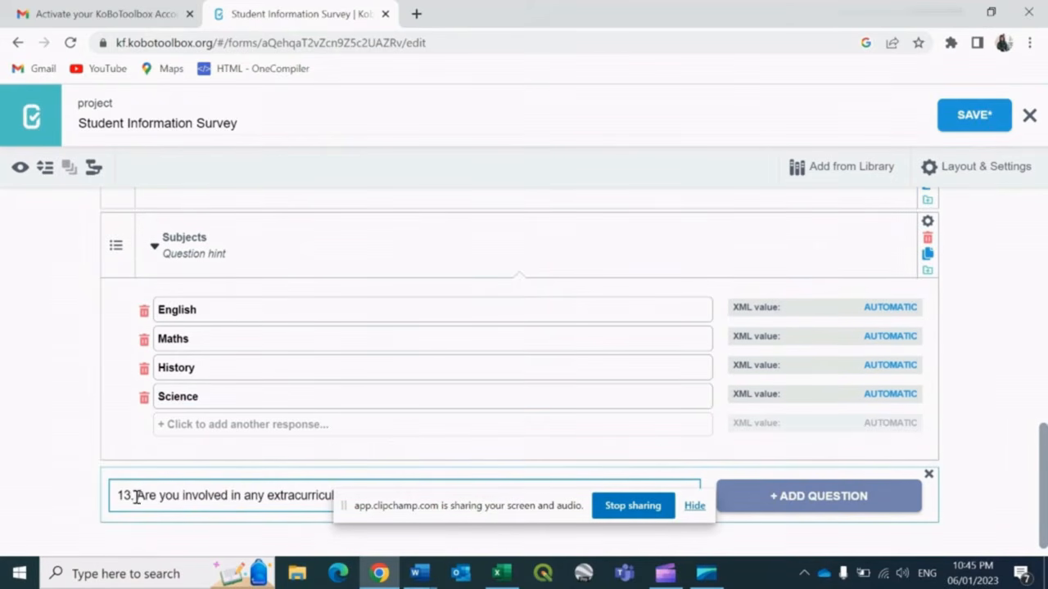
click(136, 496)
key(BackSpace)
key(BackSpace)
key(BackSpace)
key(BackSpace)
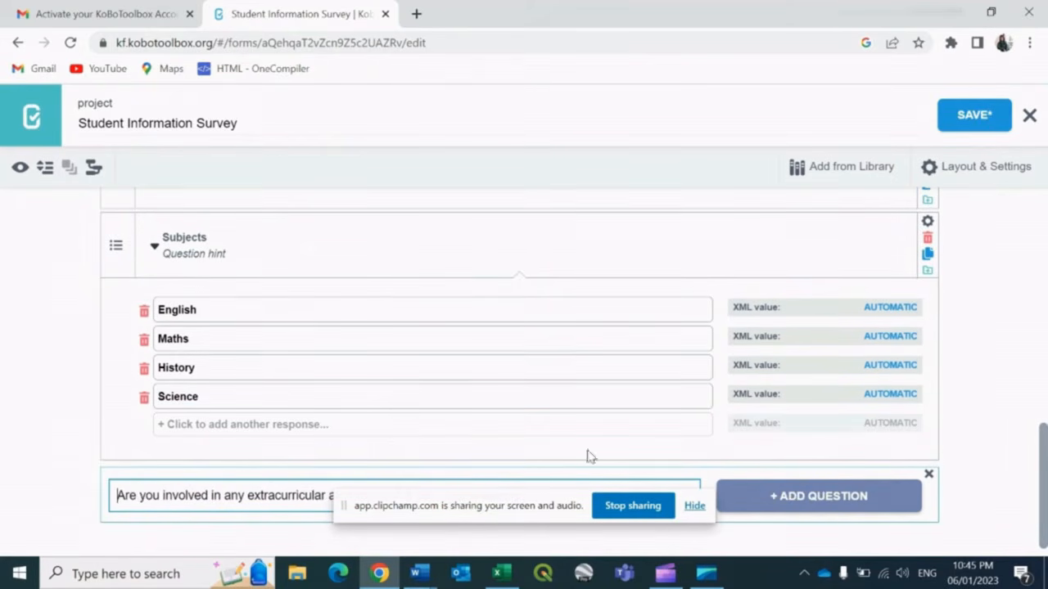
Delete "If yes, please specify:" from the label of the new extracurricular activities question
drag(533, 500, 598, 152)
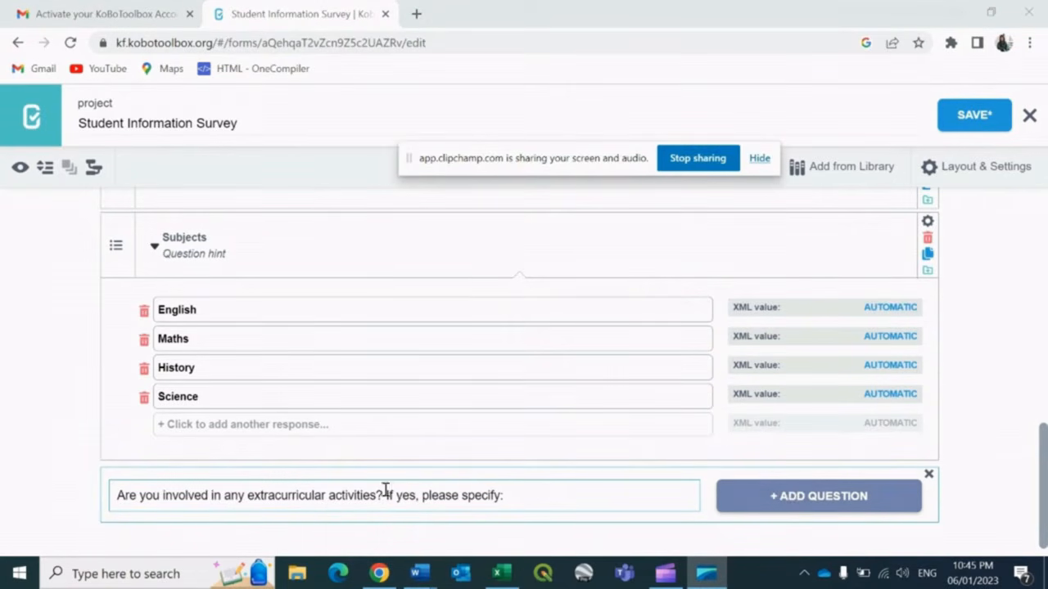
drag(387, 495, 445, 495)
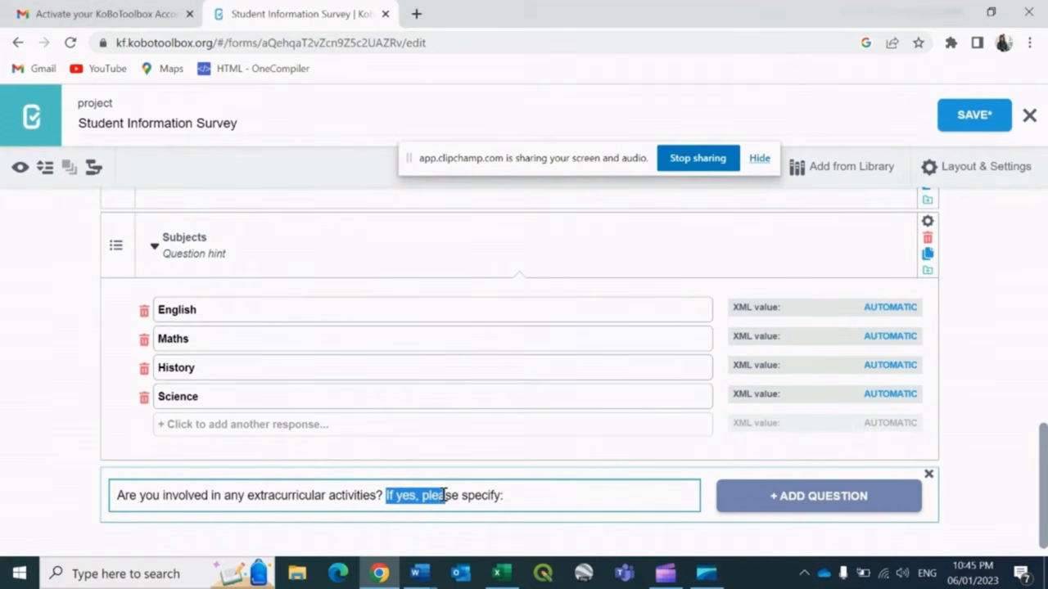
key(shift+Right)
key(shift+Right)
key(shift+Right)
key(shift+Right)
key(shift+Right)
key(shift+Right)
key(shift+Right)
key(shift+Right)
key(shift+Right)
key(shift+Right)
key(shift+Right)
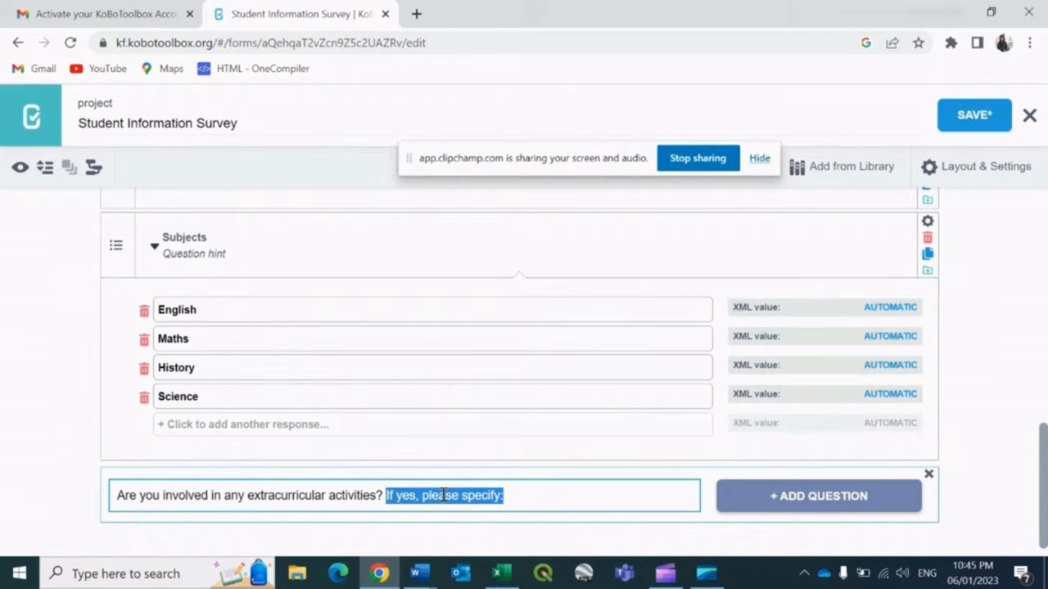
key(BackSpace)
Add the extracurricular activities question as Select One with the response options Yes and No
click(781, 511)
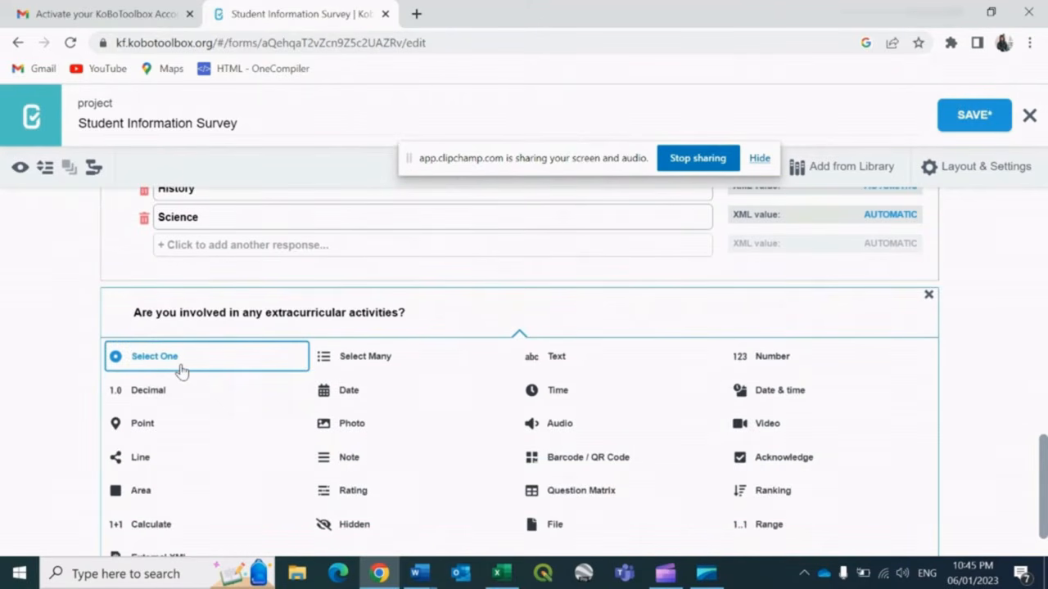
click(182, 371)
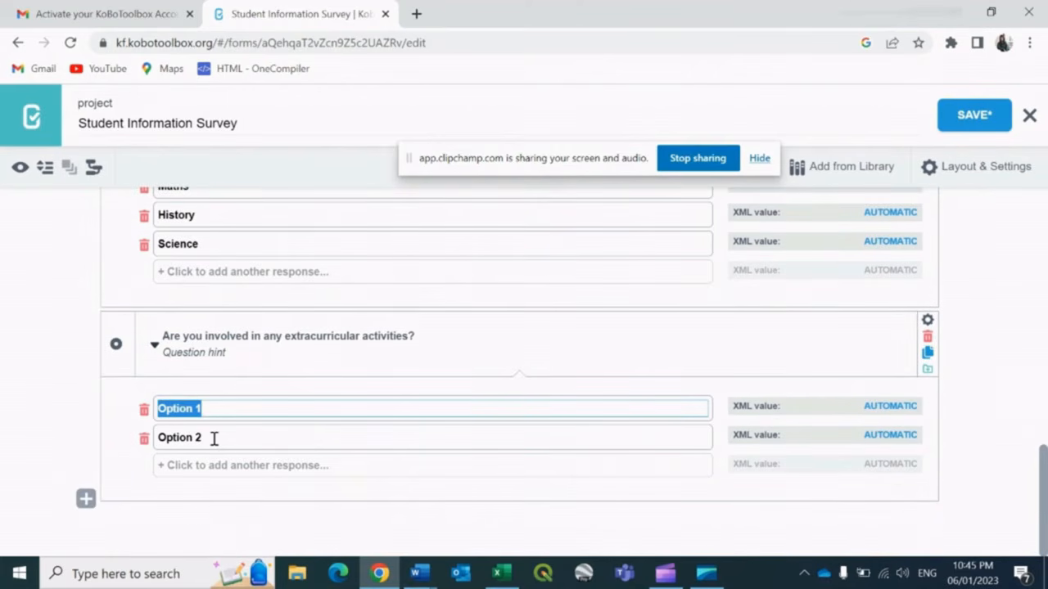
text(Yes)
double_click(212, 437)
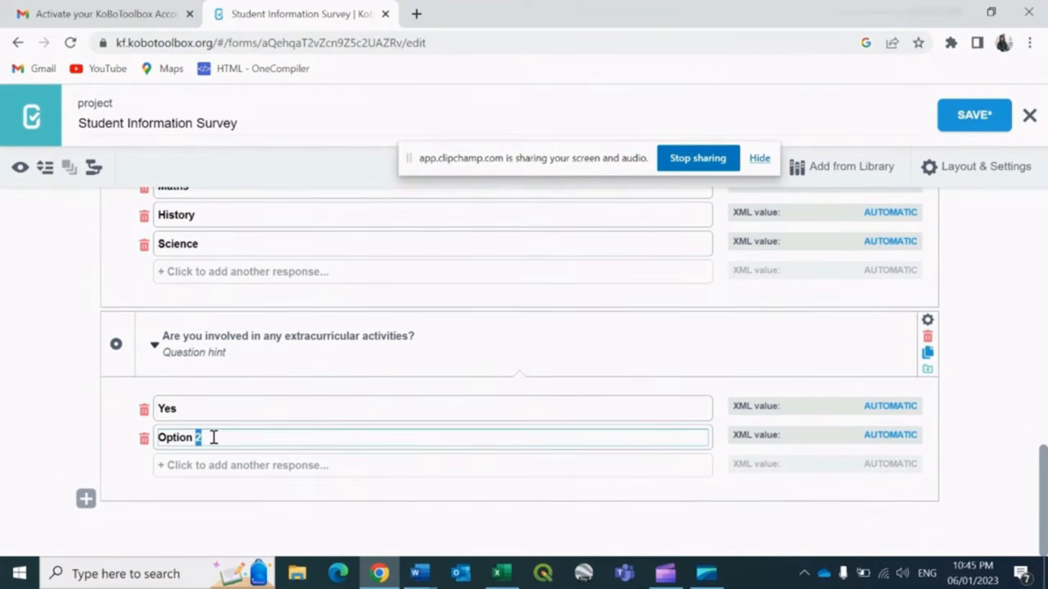
key(ctrl+a)
text(N)
Add a Text question labelled "If yes, specify" below the extracurricular activities question
click(86, 498)
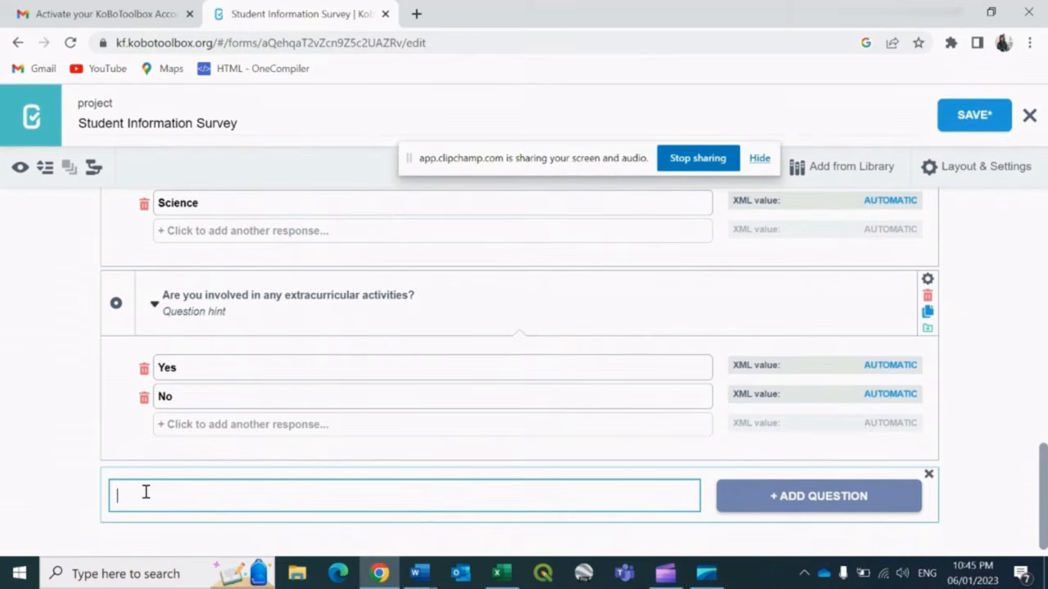
text(If yes, specify)
click(822, 498)
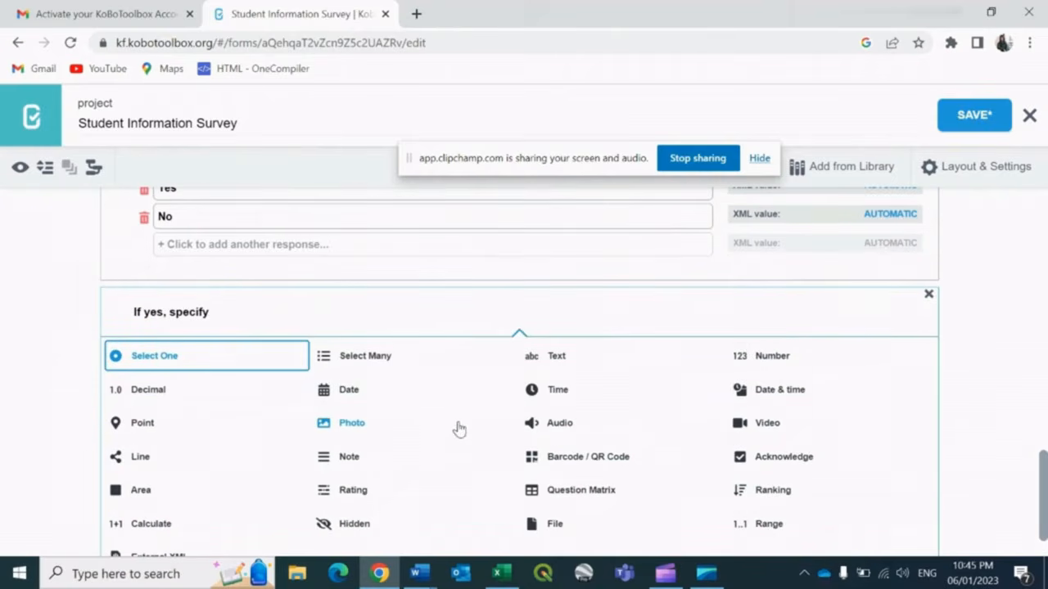
click(562, 361)
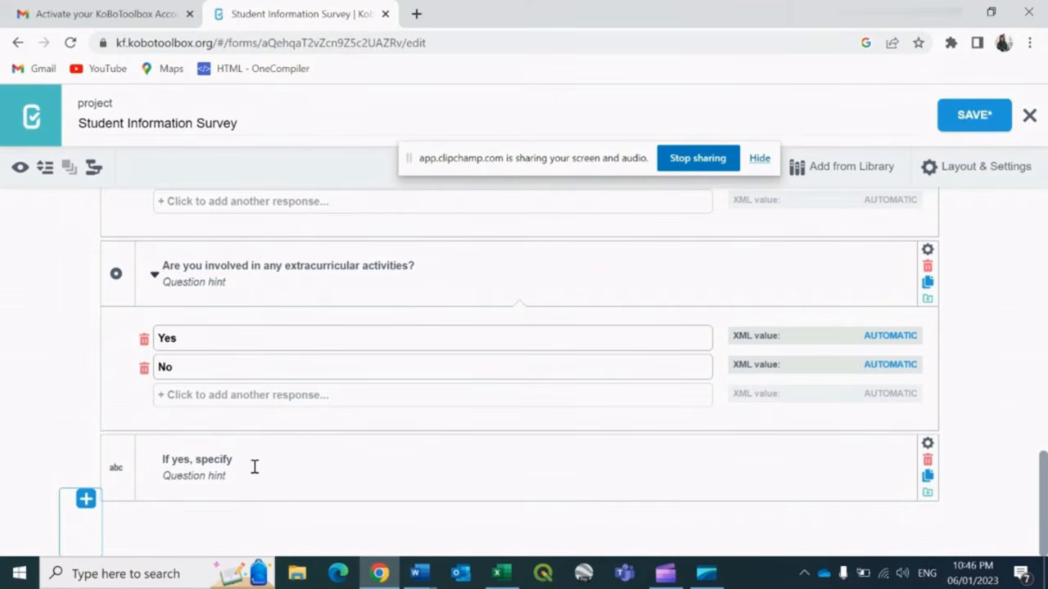
Add skip logic to "If yes, specify" so it displays only when "Are you involved in any extracurricular activities?" = Yes
click(927, 447)
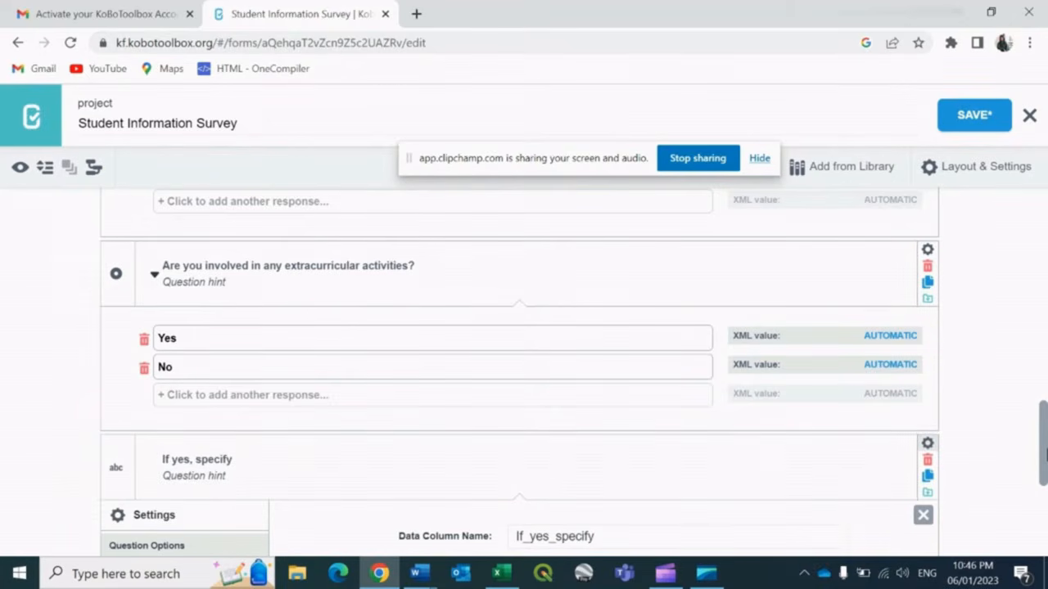
scroll(1043, 454, down, 2)
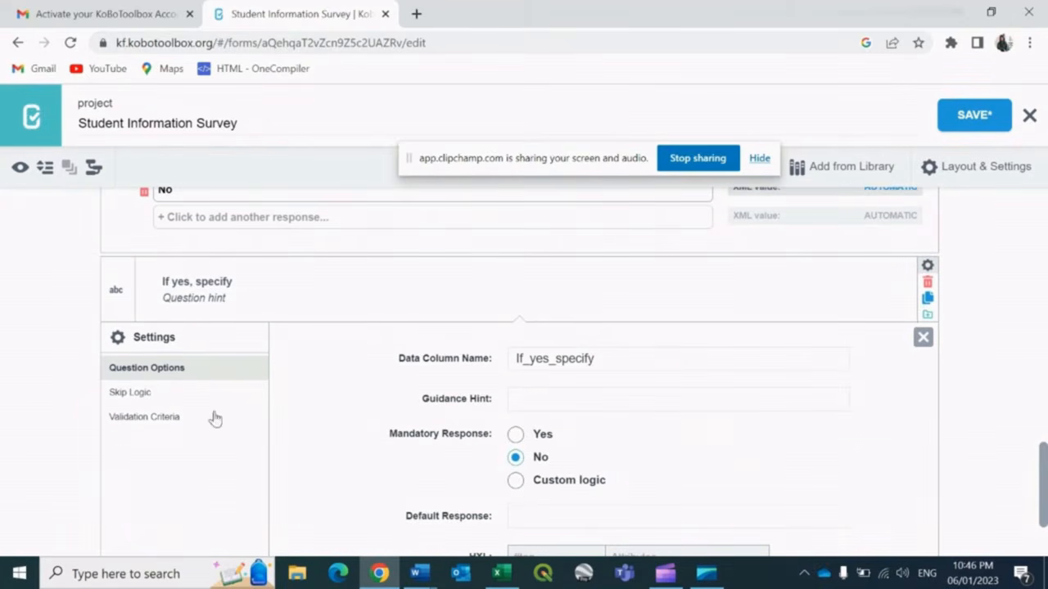
click(133, 395)
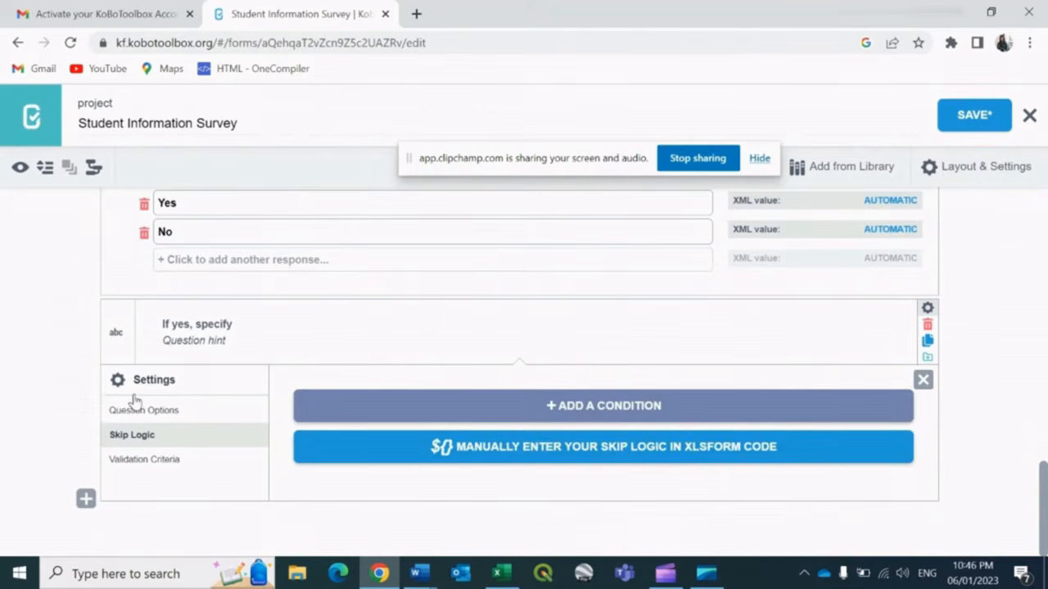
click(560, 414)
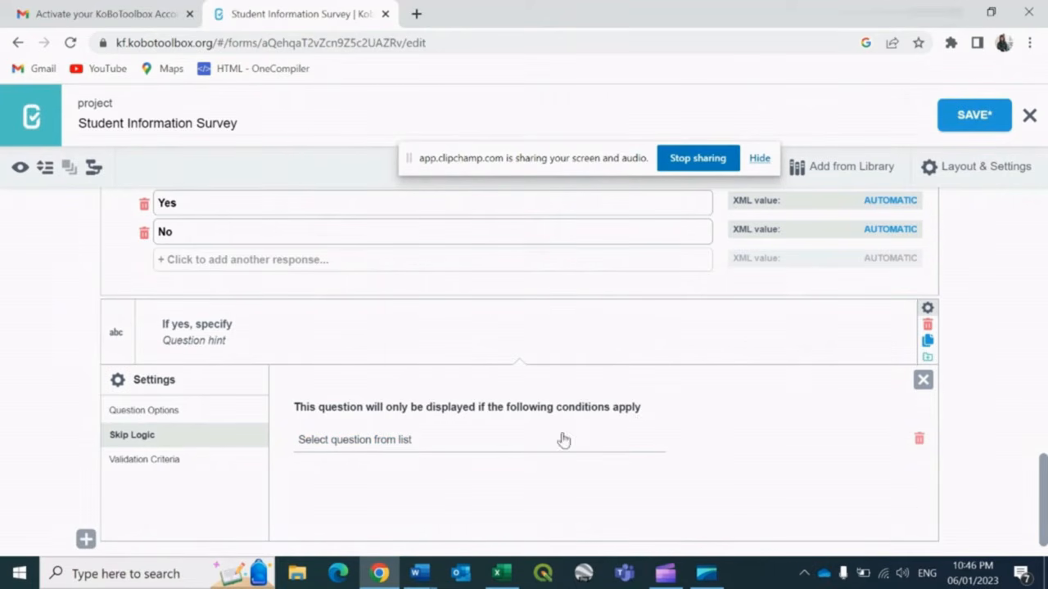
click(467, 447)
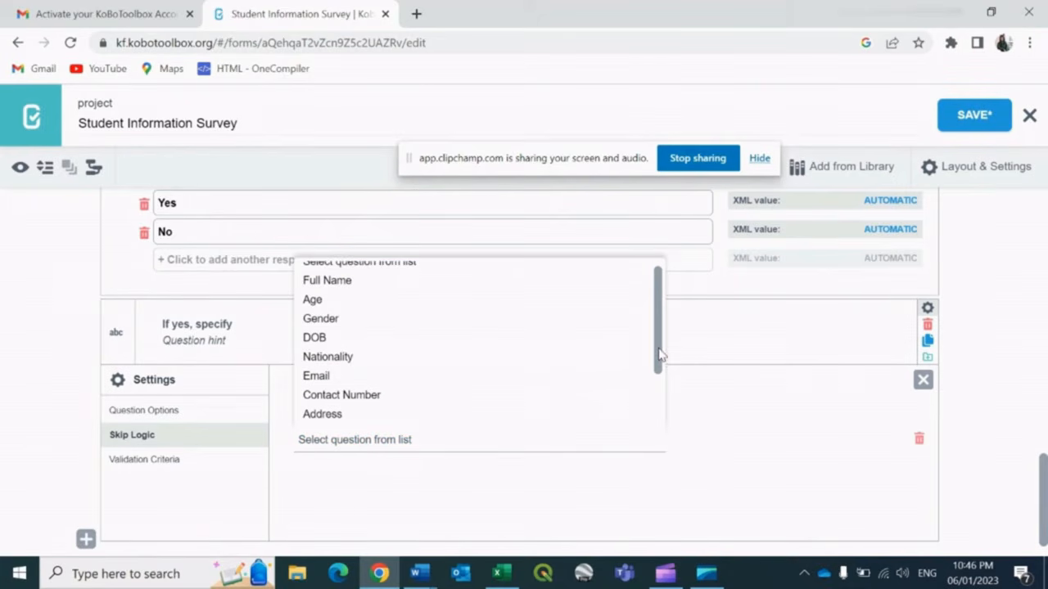
drag(659, 357, 660, 440)
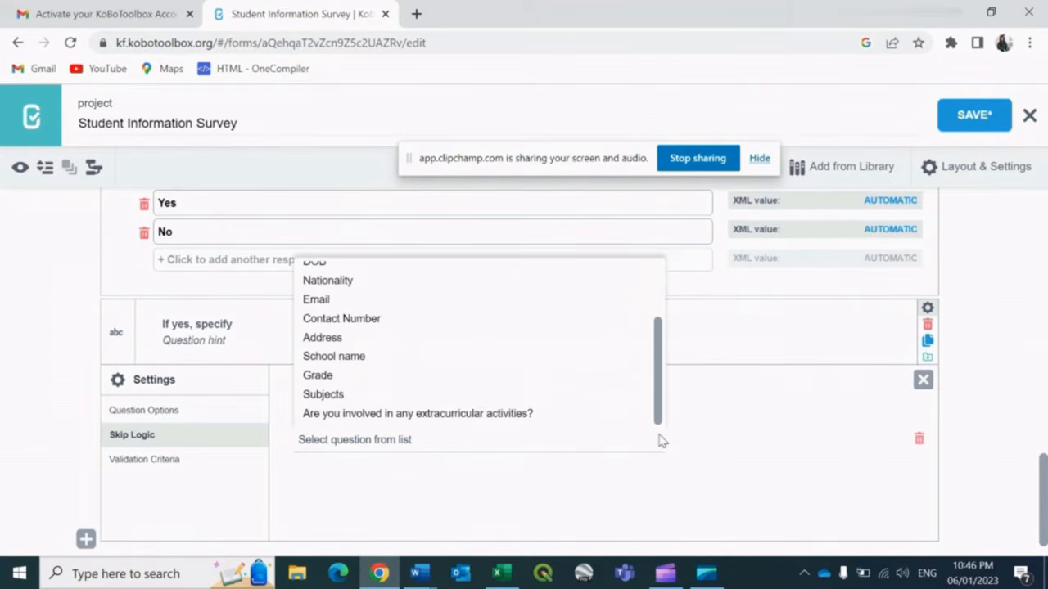
click(457, 420)
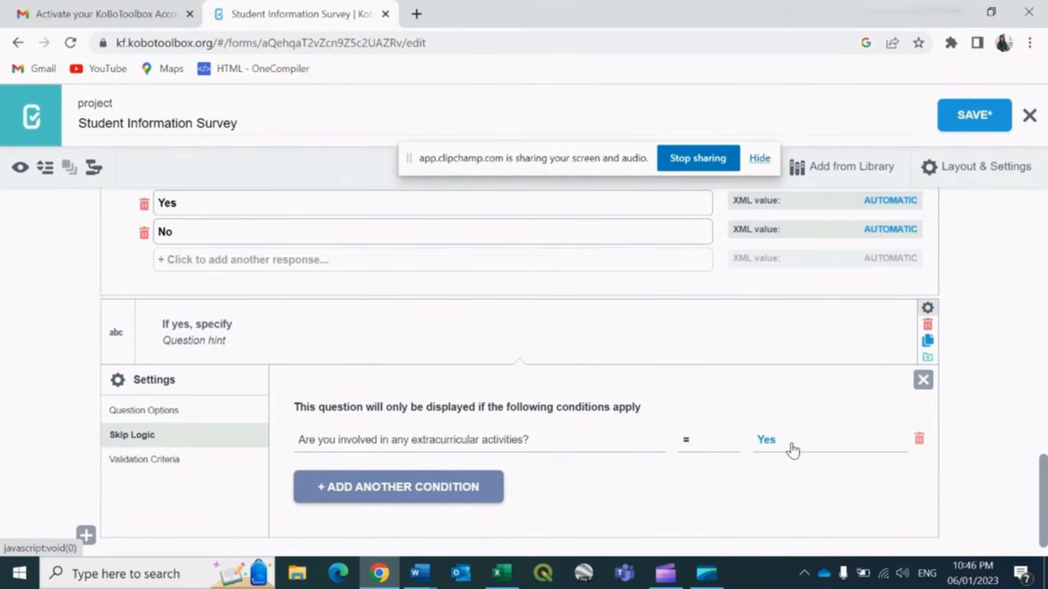
click(924, 381)
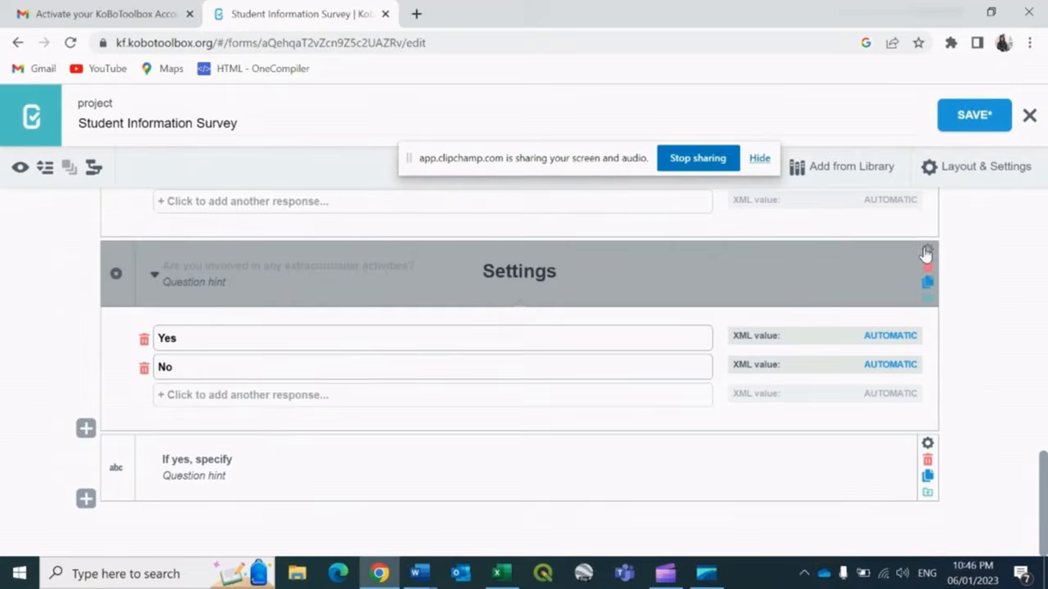
Make a response mandatory for the "Are you involved in any extracurricular activities?" question
click(928, 249)
click(515, 420)
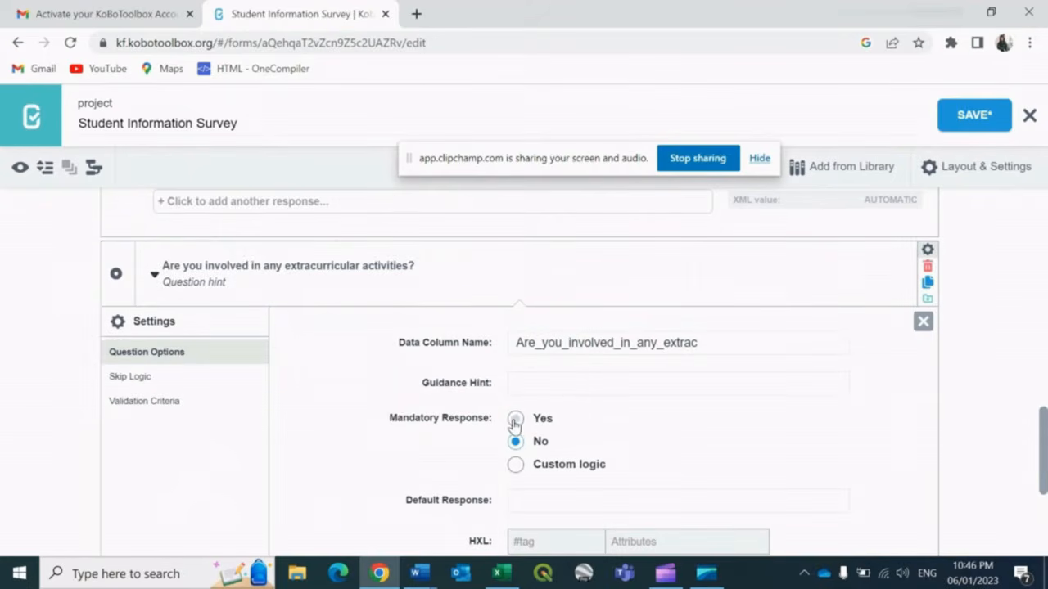
click(924, 323)
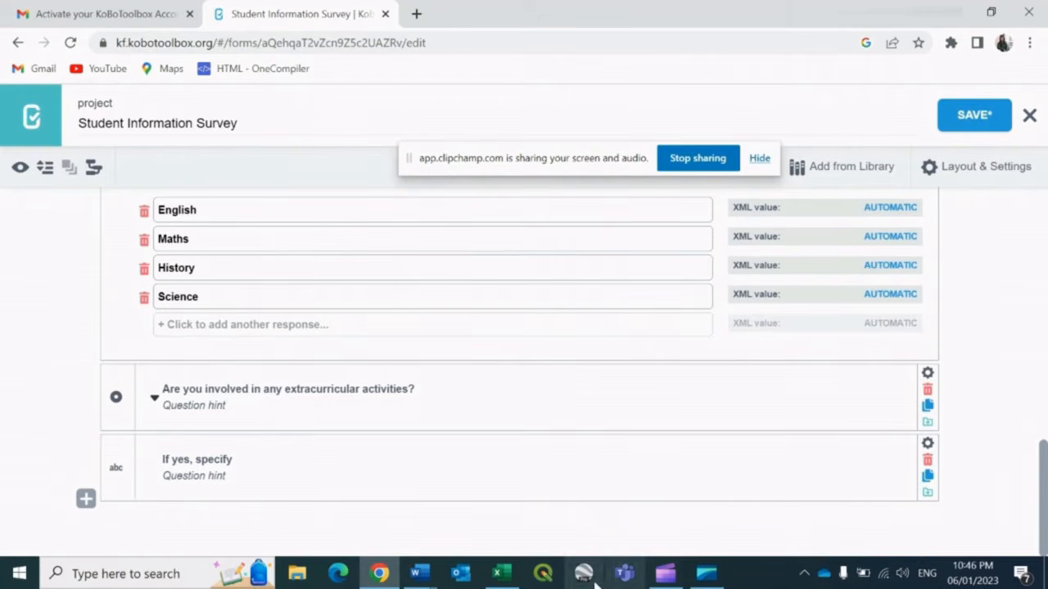
Start a new question below "If yes, specify" labelled "I give consent for my information to be collected and used for research purposes."
click(86, 498)
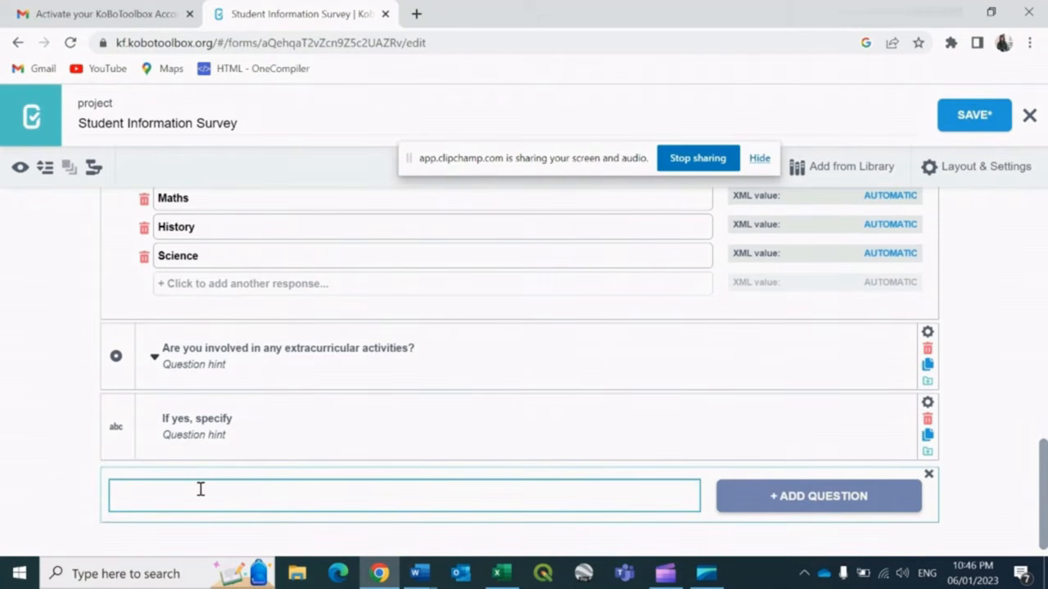
text(15. I give consent for my information to be collected and used for research purposes. (Select one))
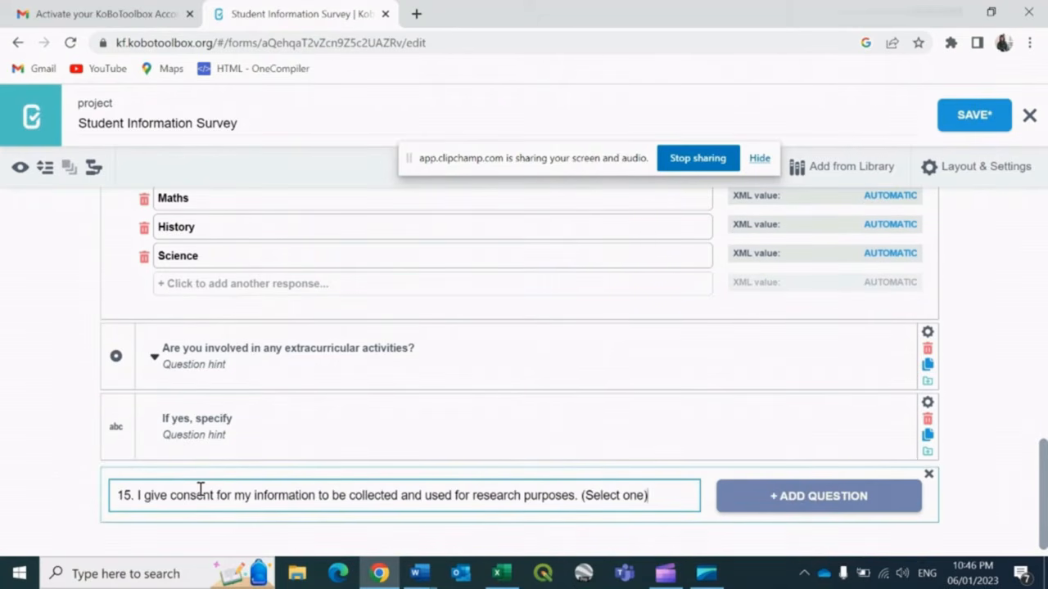
click(138, 495)
key(BackSpace)
key(BackSpace)
key(BackSpace)
key(BackSpace)
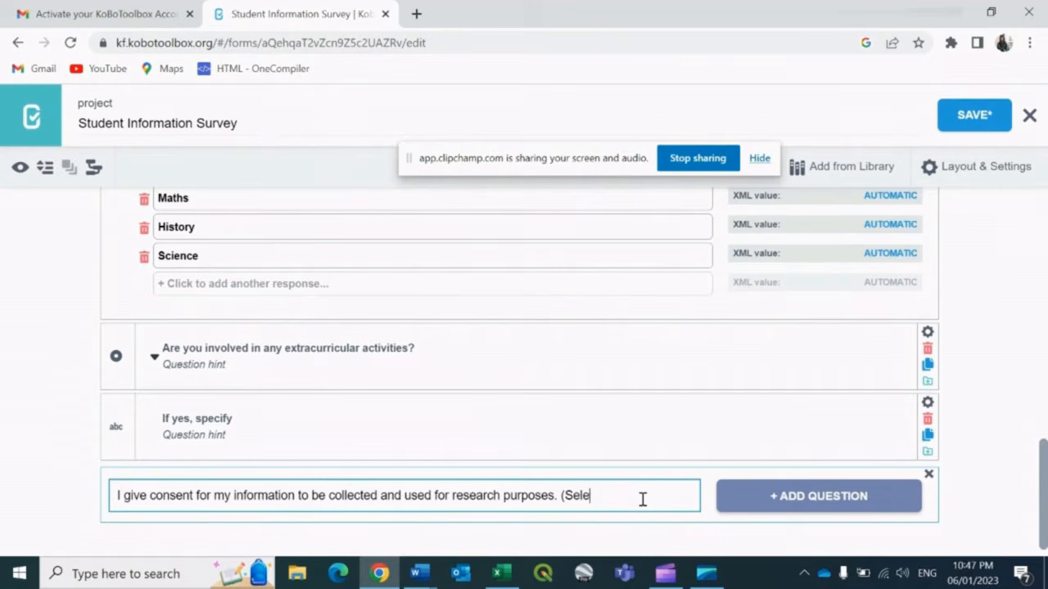
Add the consent question as Select One with the response options Yes and No
click(772, 498)
scroll(786, 501, down, 2)
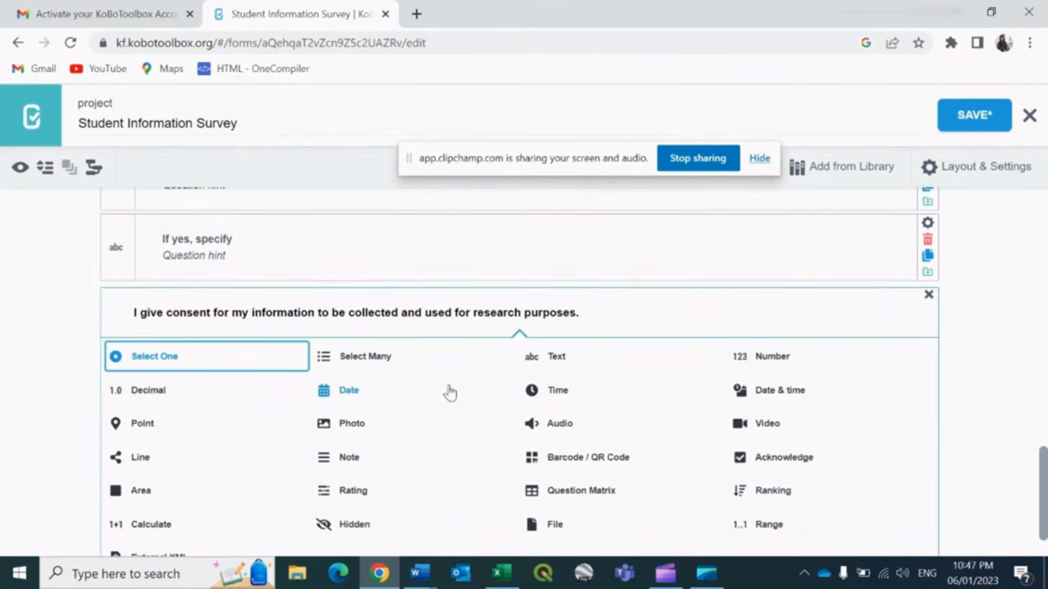
click(213, 357)
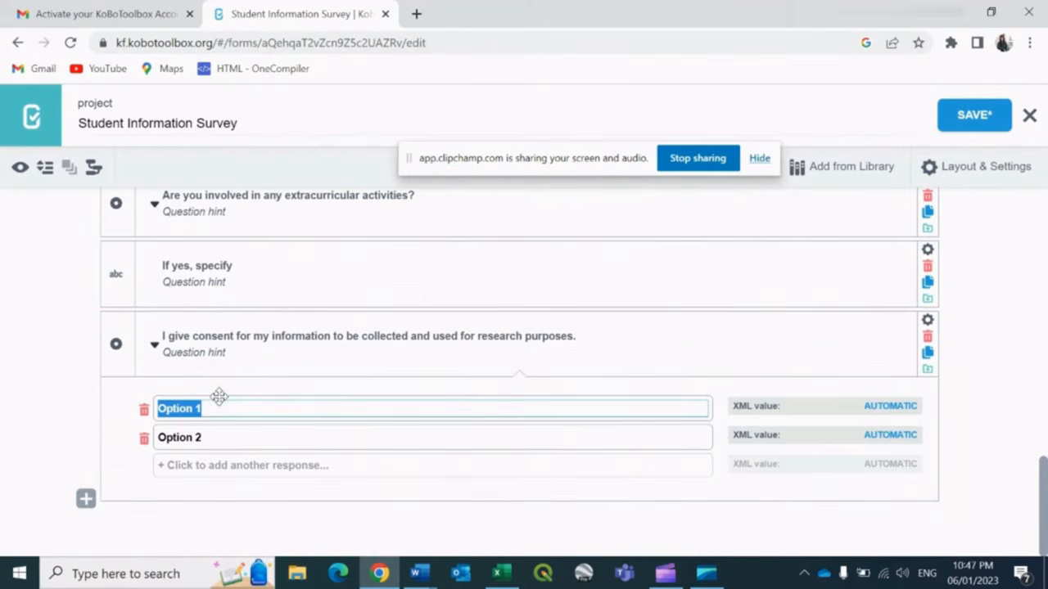
text(Yes)
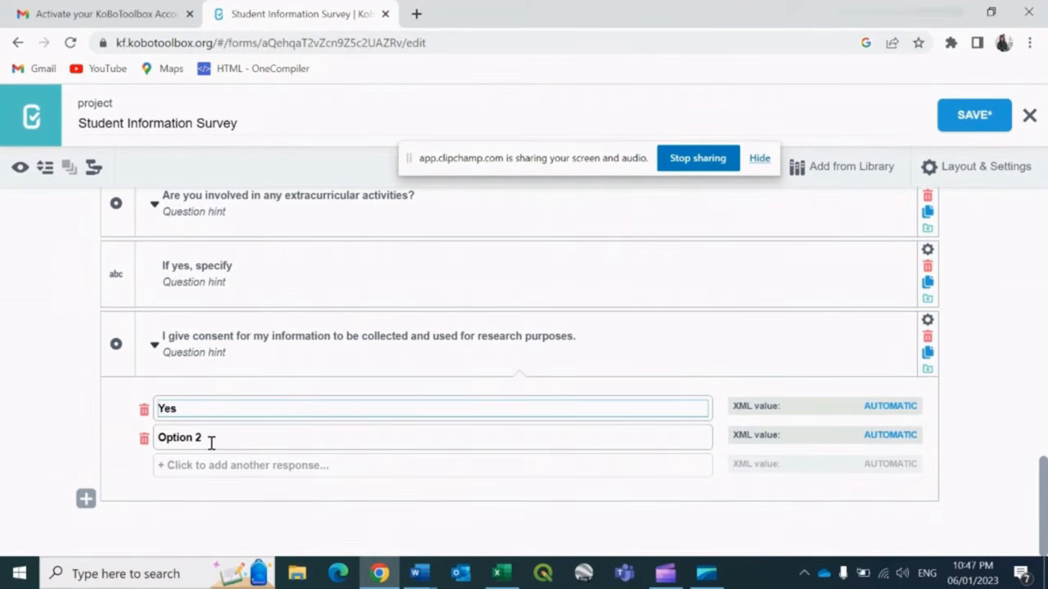
click(211, 440)
text(No)
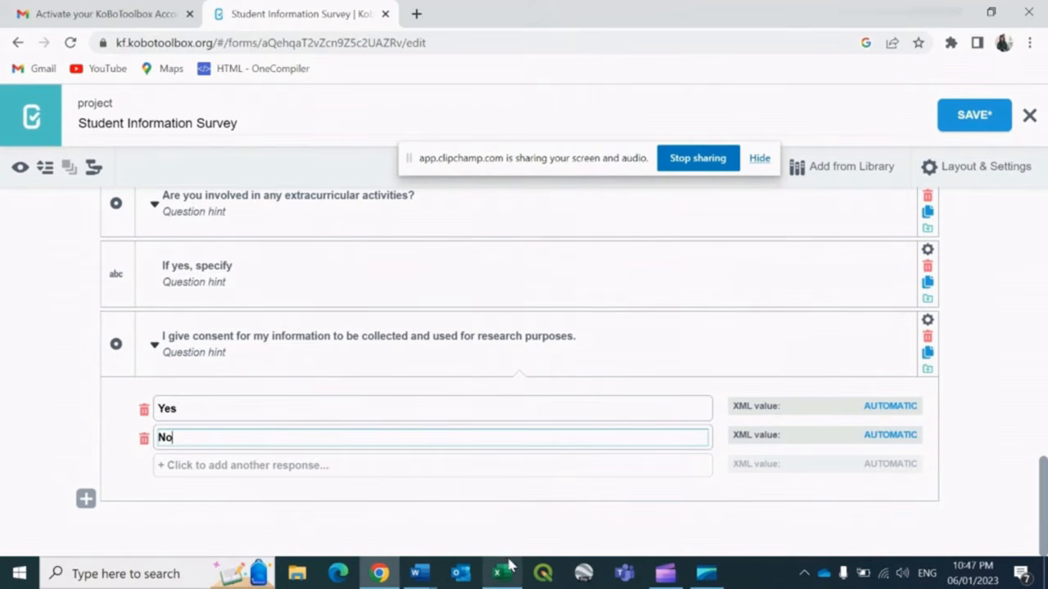
Check the form plan in Excel and add a Note reading "Thank you for filling up the form!!" at the end of the KoboToolbox form
mouse_move(509, 566)
click(501, 514)
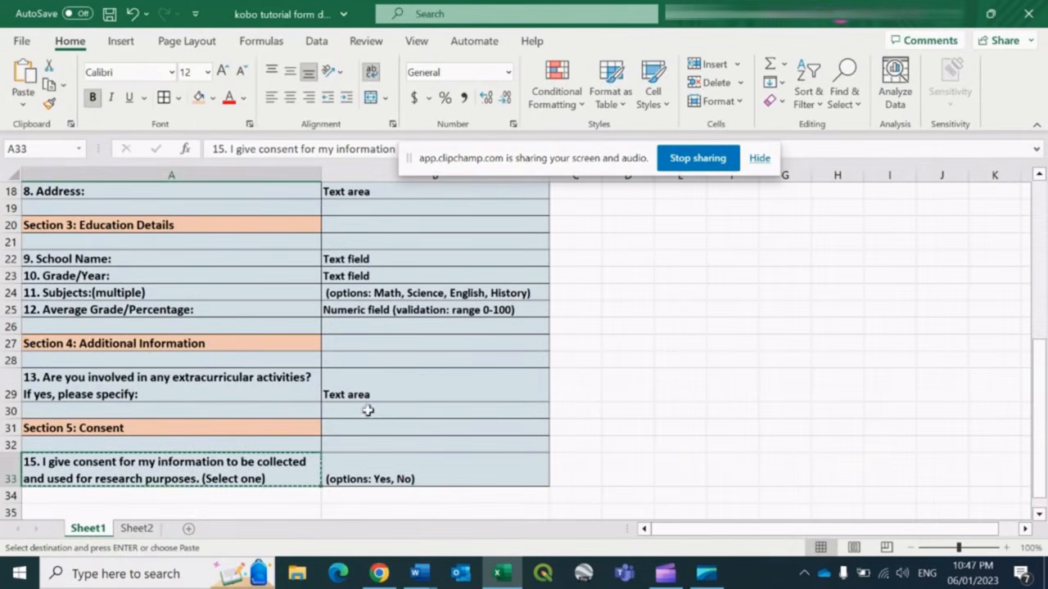
mouse_move(378, 573)
click(371, 511)
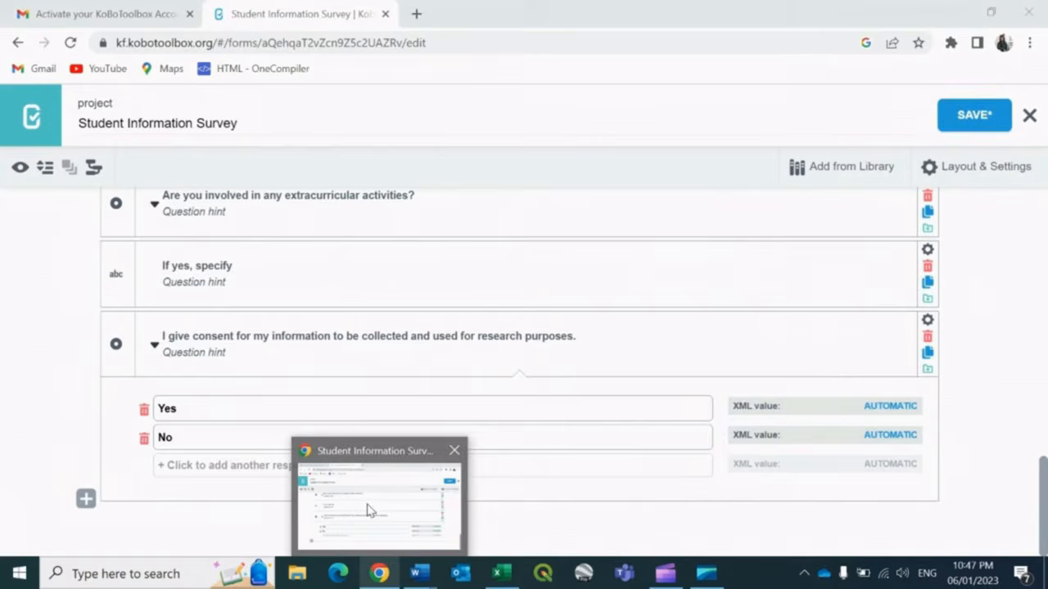
click(86, 500)
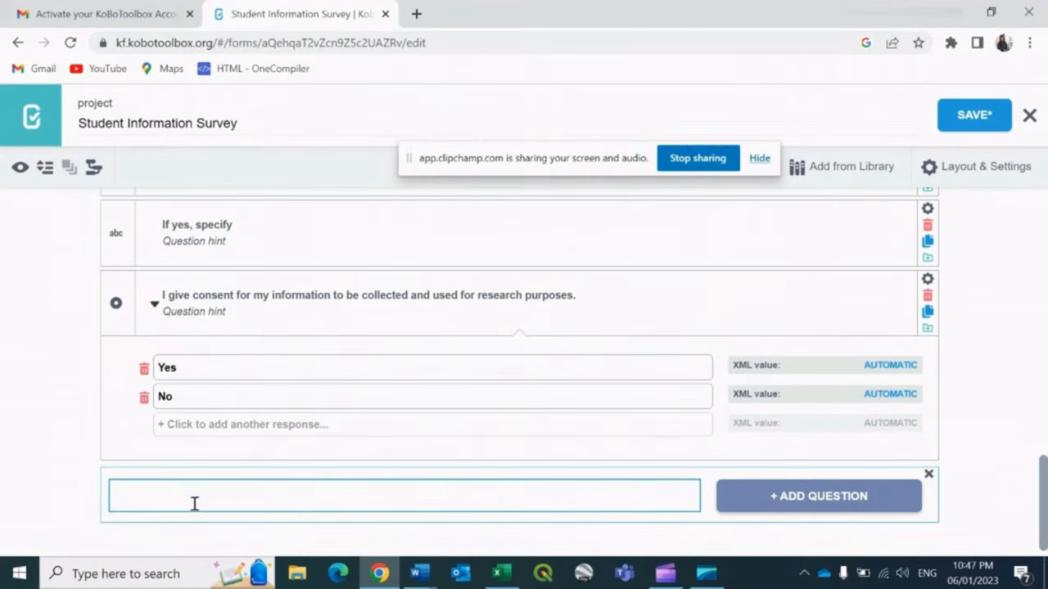
text(Thank you for filling up t)
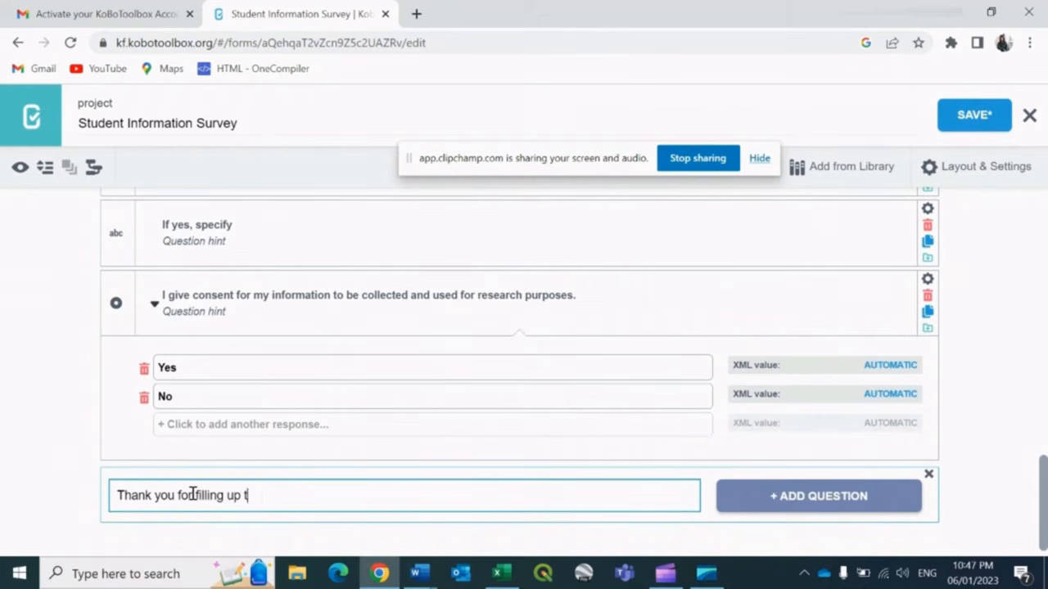
text(he form!!)
click(785, 501)
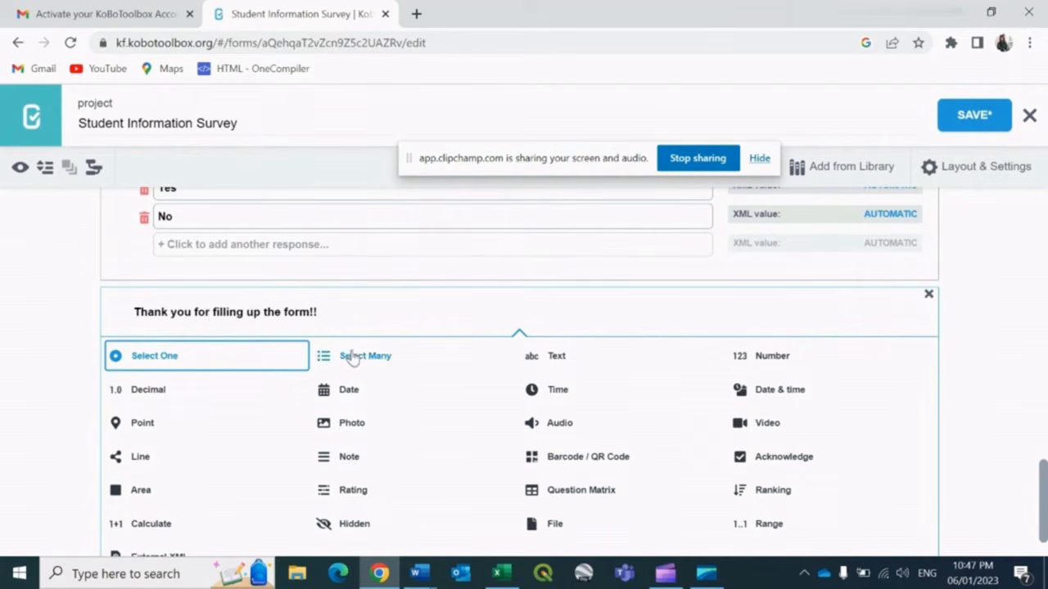
click(352, 458)
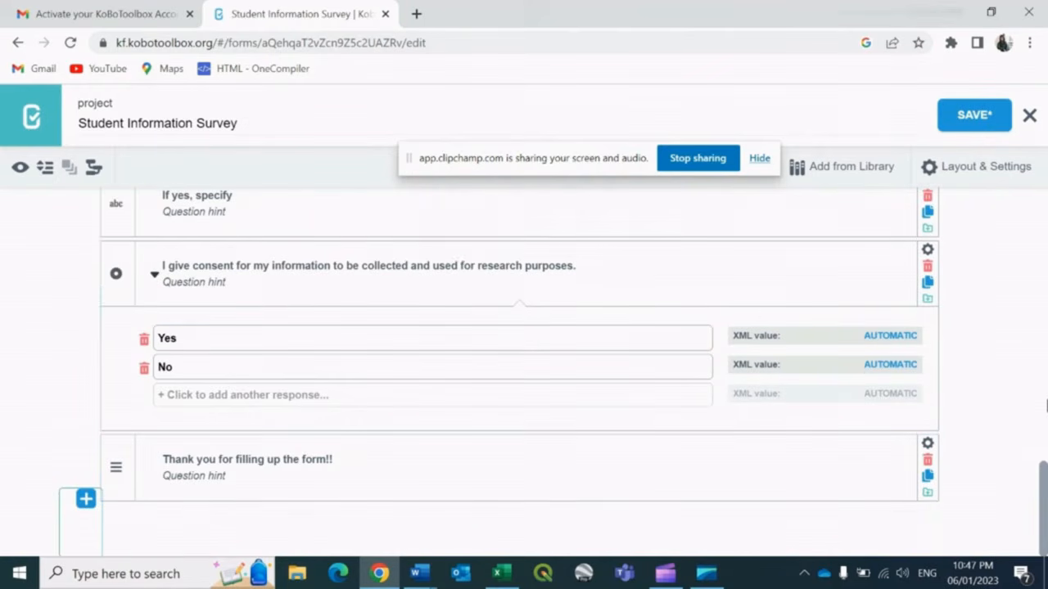
Move the Full Name question below Age and return it to the first place in the form
scroll(1046, 202, up, 13)
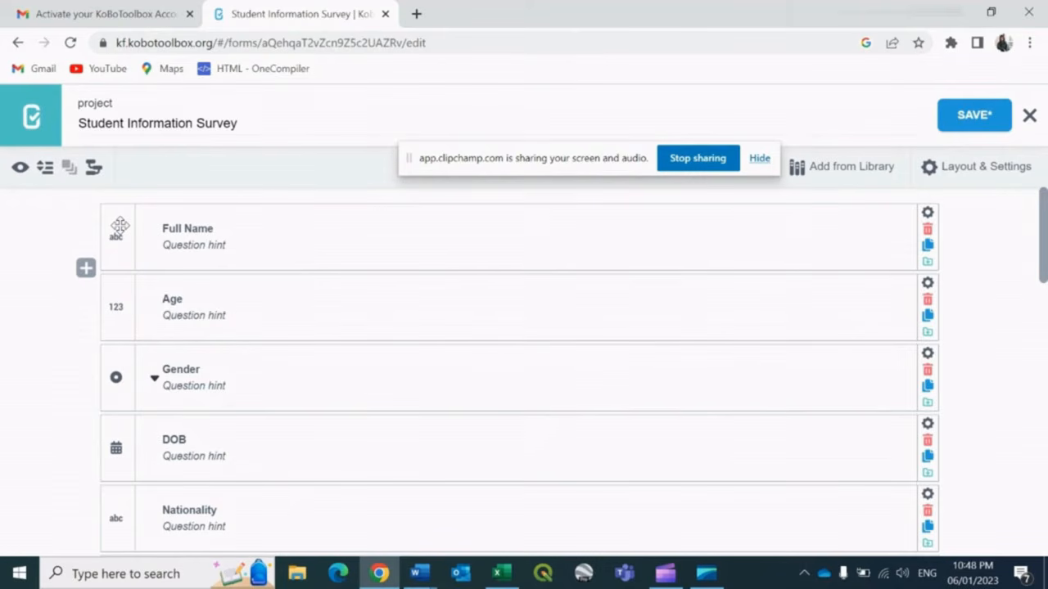
drag(120, 226, 119, 298)
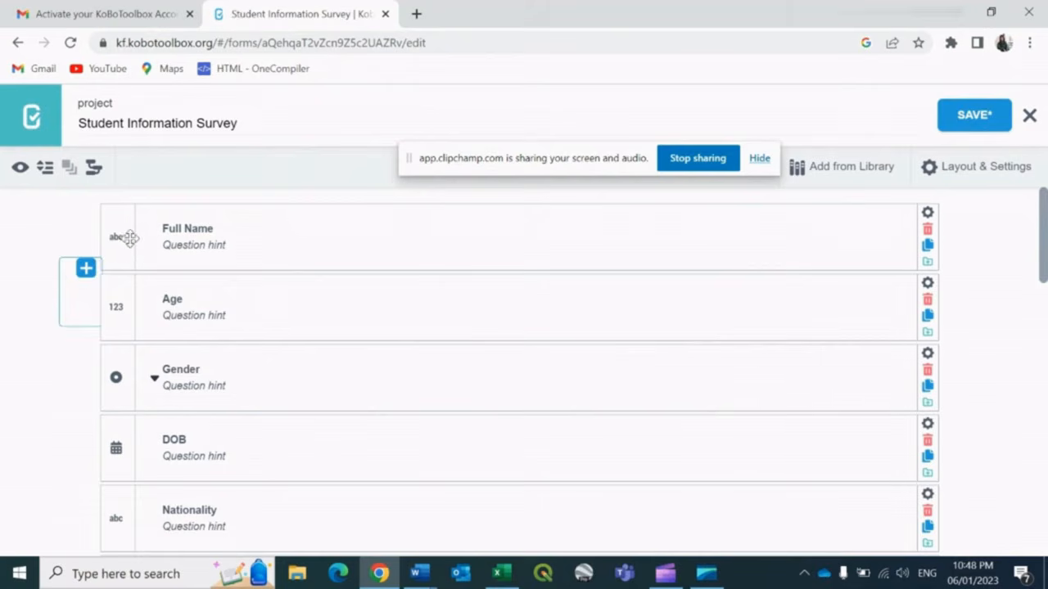
drag(131, 236, 133, 300)
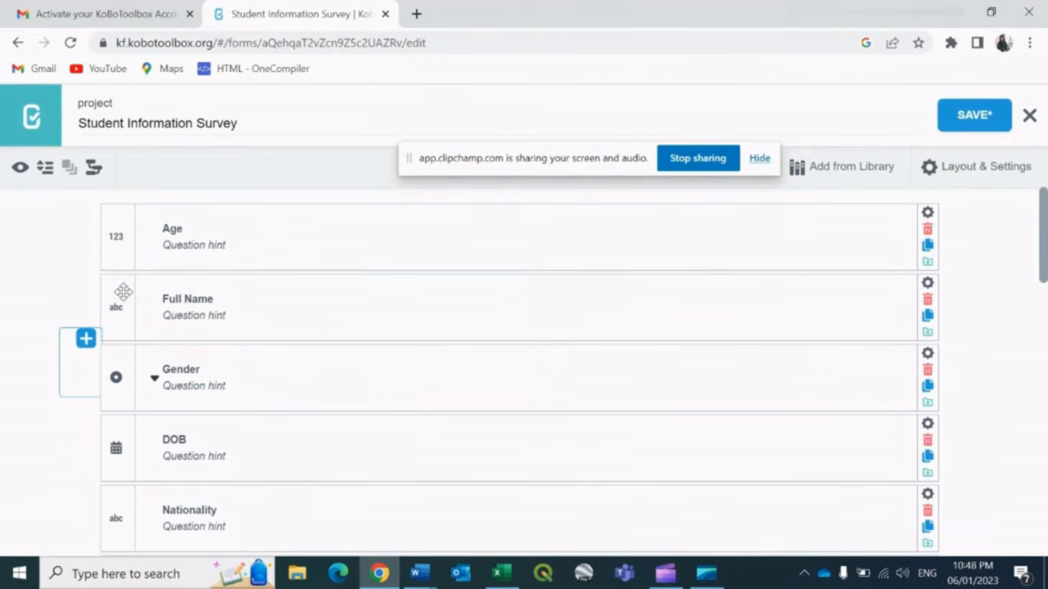
drag(123, 292, 123, 222)
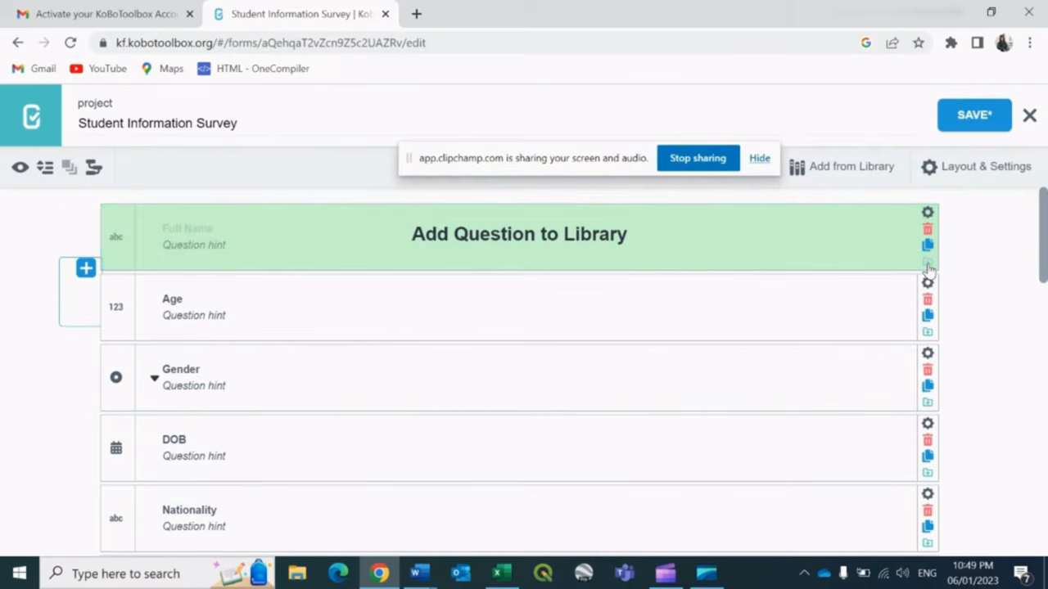
Duplicate the Full Name question and relabel the copy "additional nickname"
click(927, 246)
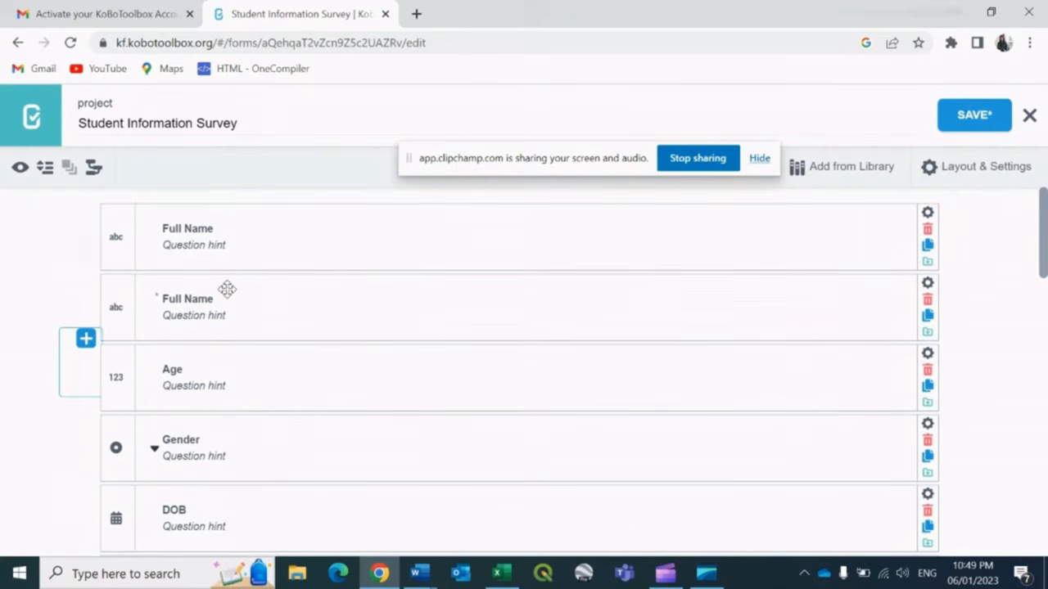
click(168, 300)
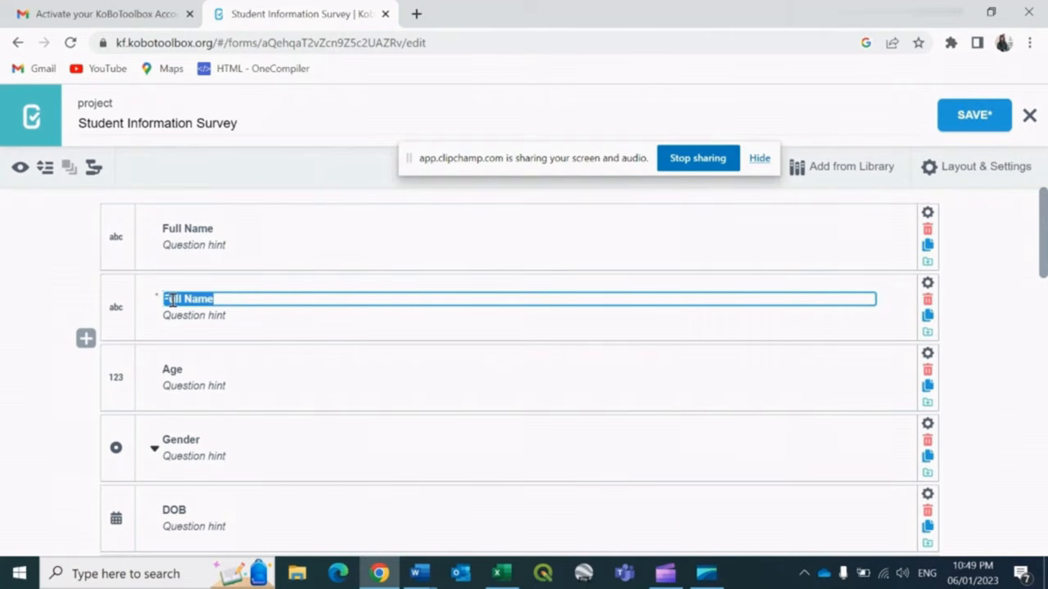
text(s)
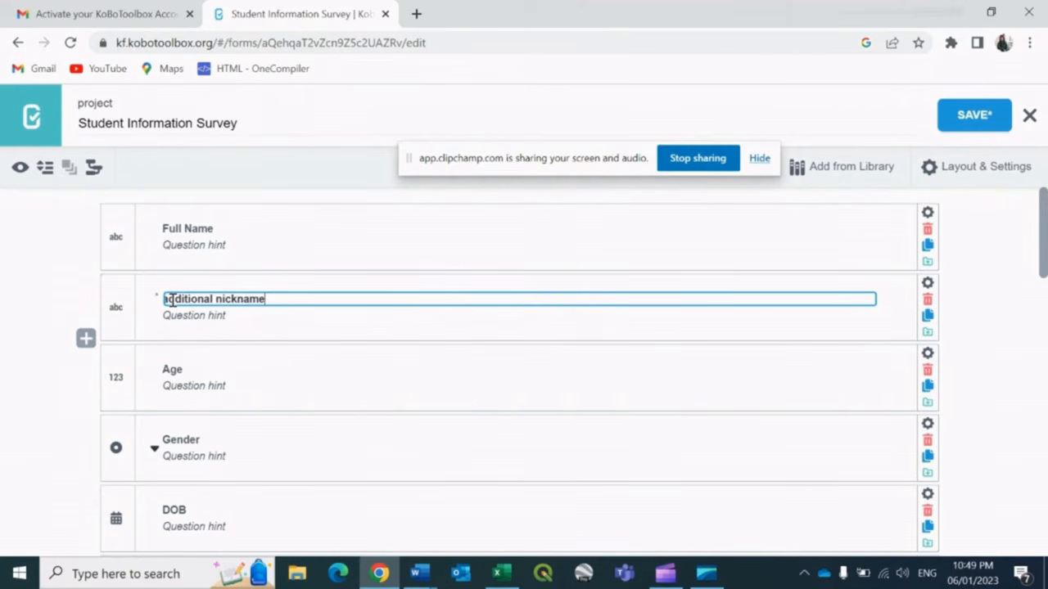
click(4, 251)
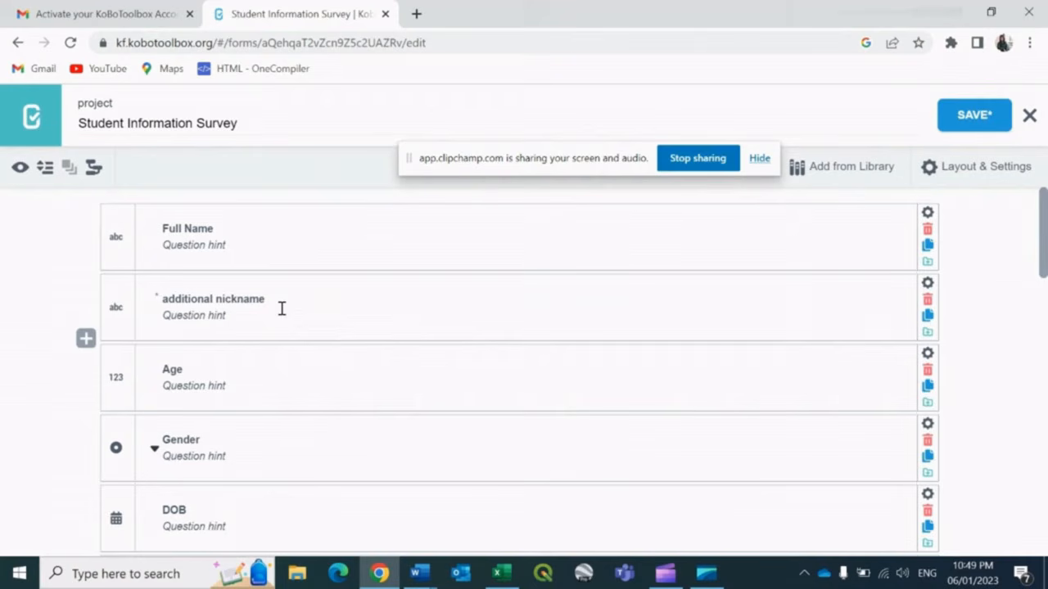
Delete the "additional nickname" question from the form
click(251, 298)
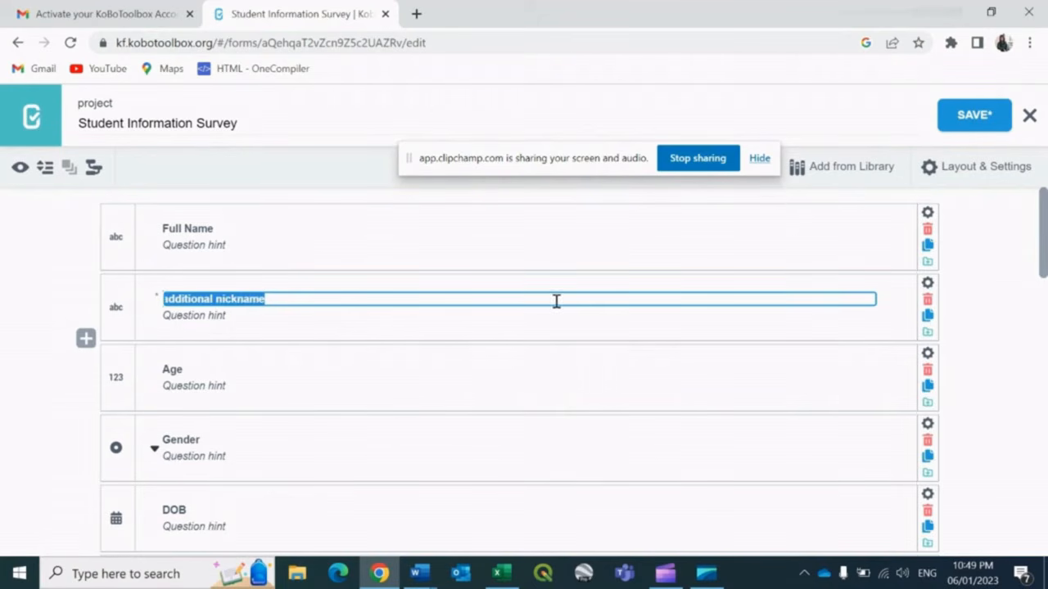
click(922, 306)
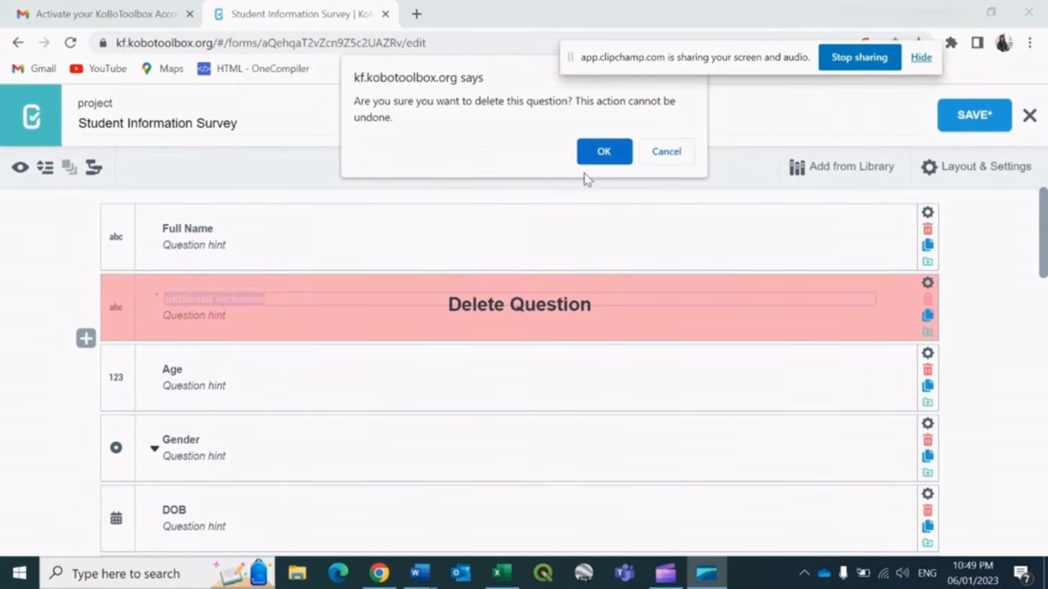
click(601, 149)
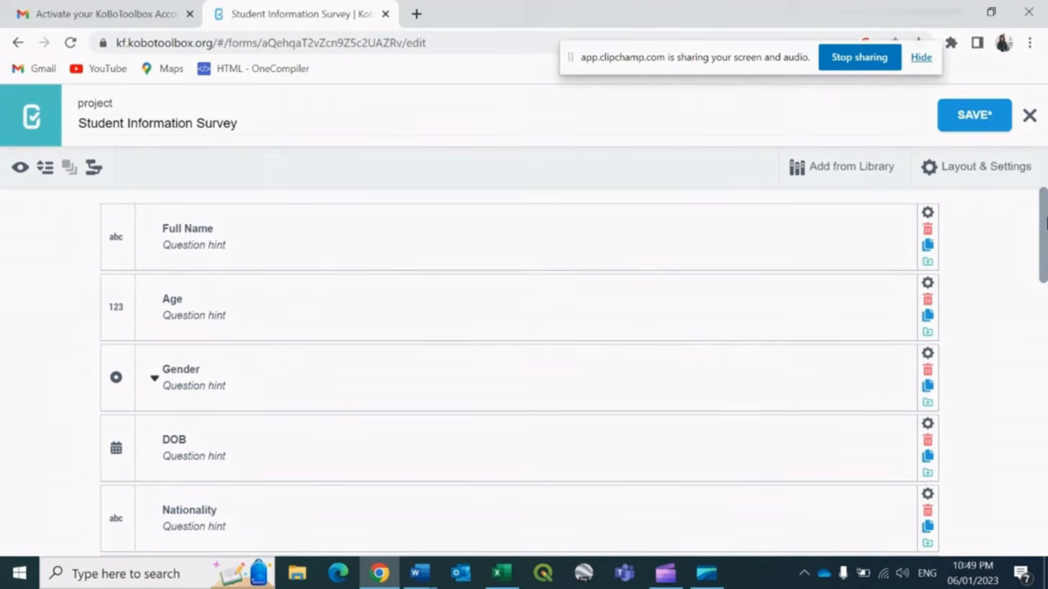
Add a Point question labelled "GPS coordinates" between the consent question and the thank-you note
mouse_move(1045, 222)
mouse_down()
mouse_move(1033, 520)
mouse_move(1045, 207)
mouse_up()
click(1046, 371)
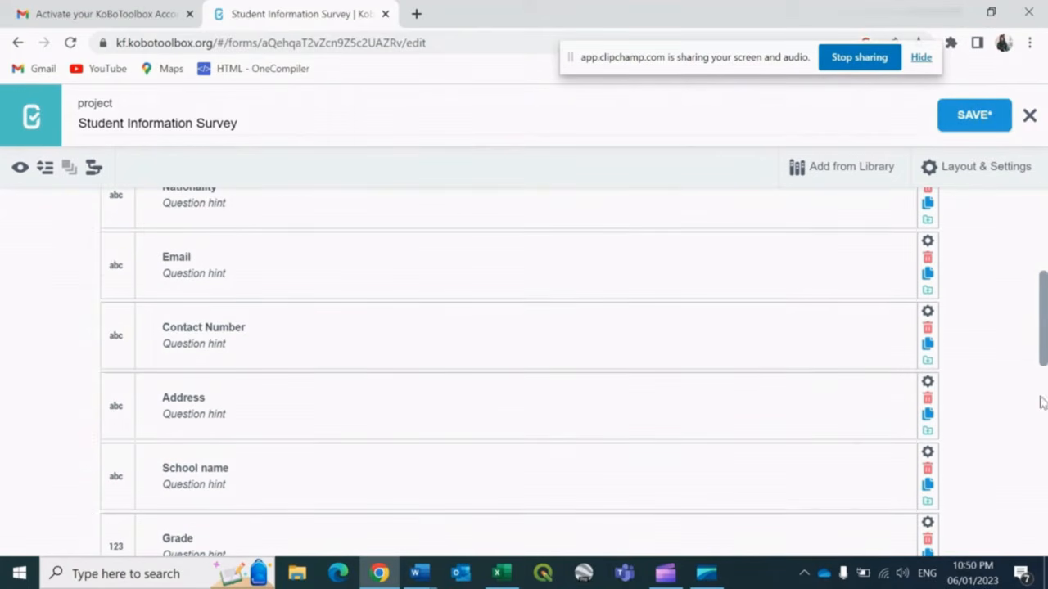
drag(1046, 361, 1030, 575)
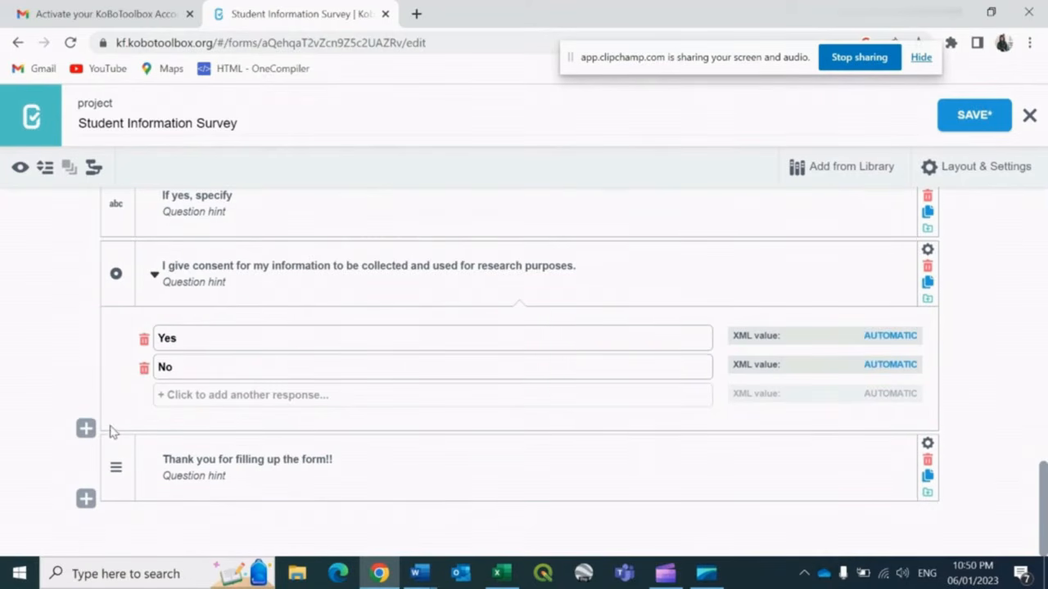
click(86, 429)
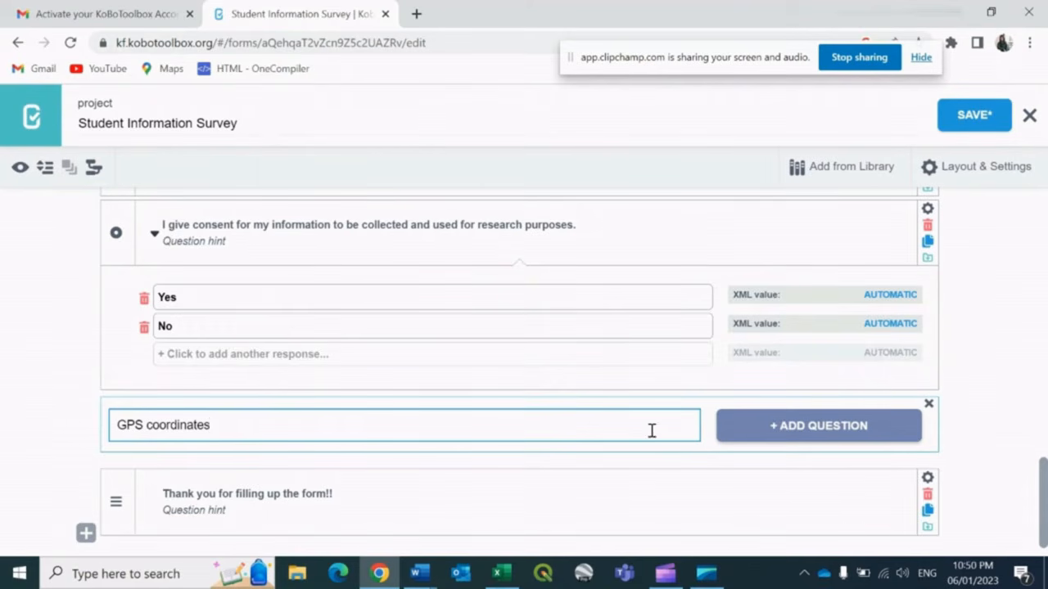
click(779, 434)
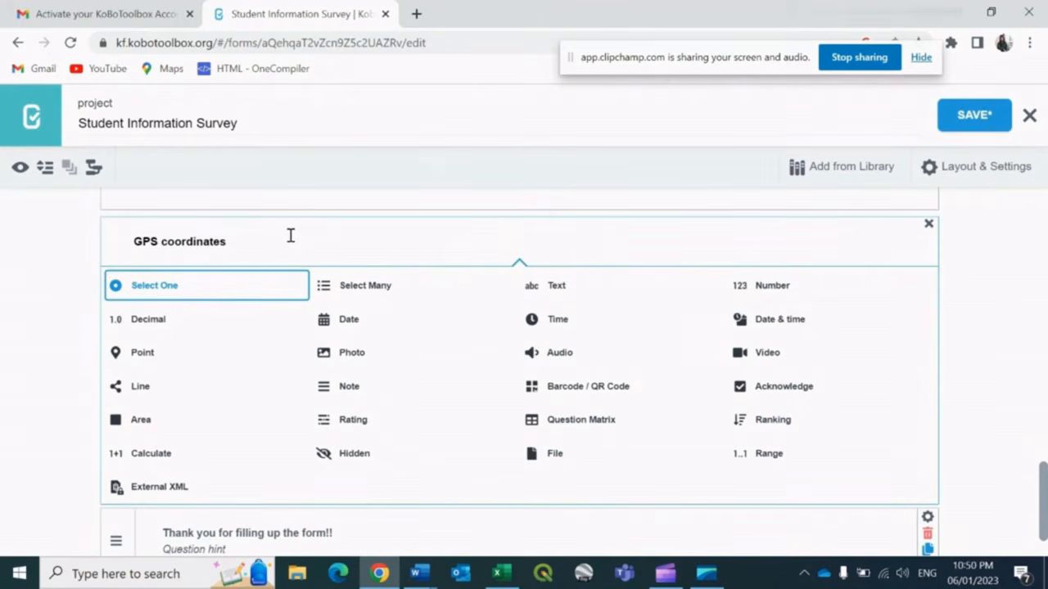
click(142, 352)
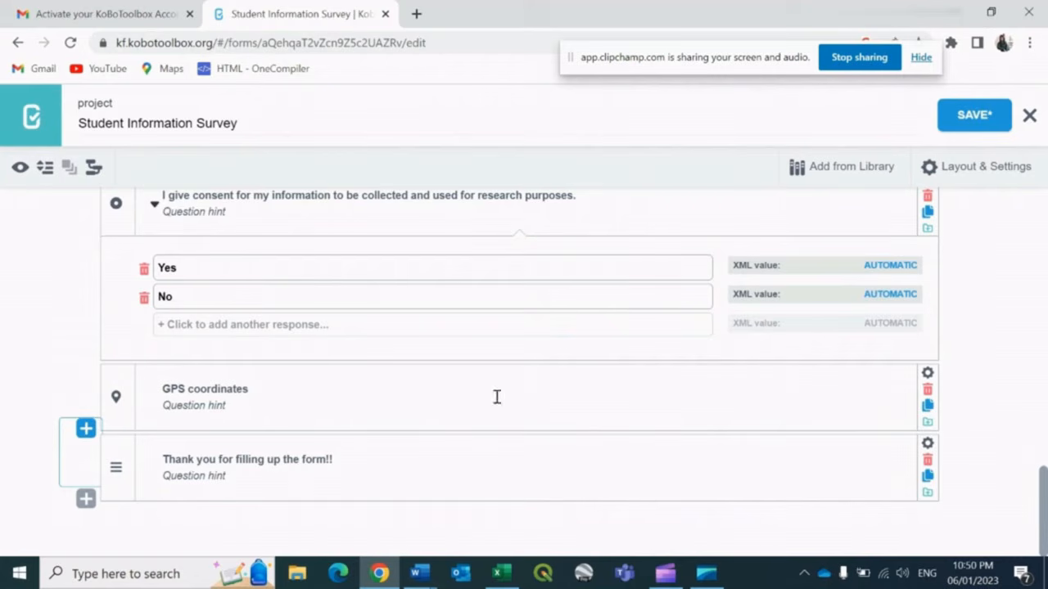
click(86, 429)
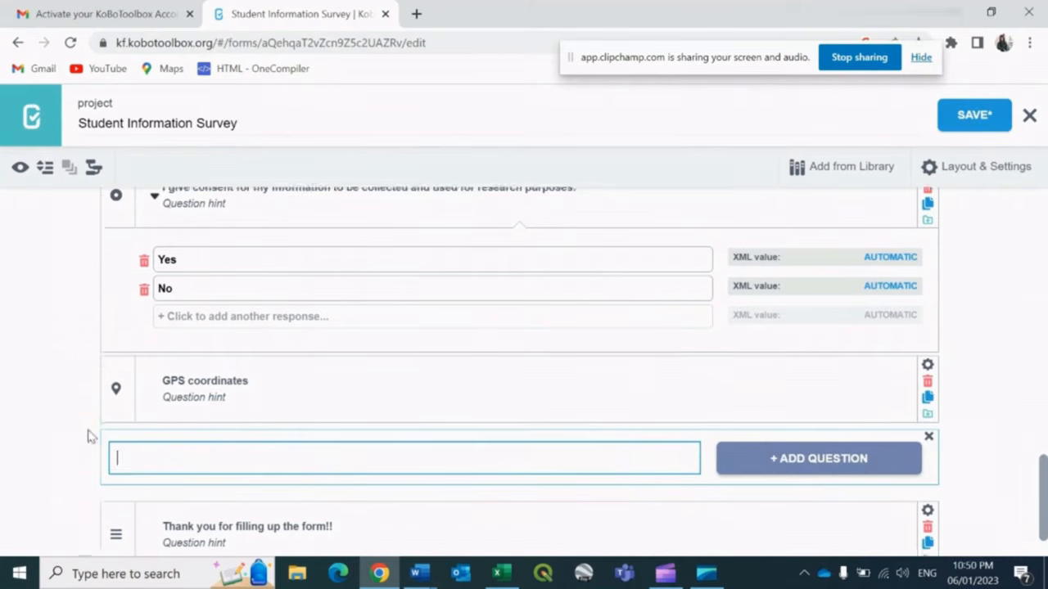
click(771, 442)
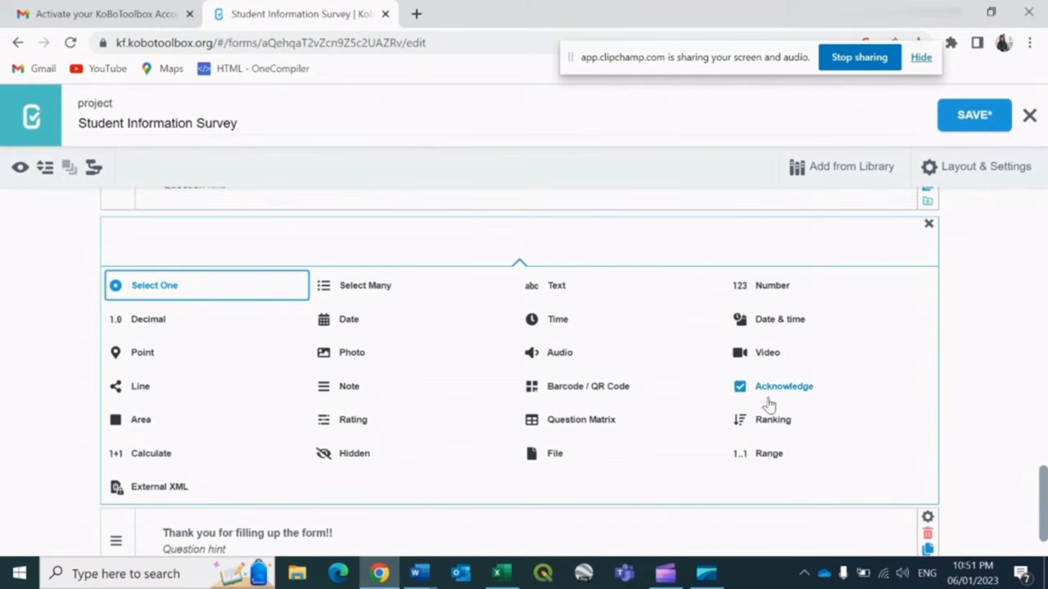
scroll(487, 495, down, 1)
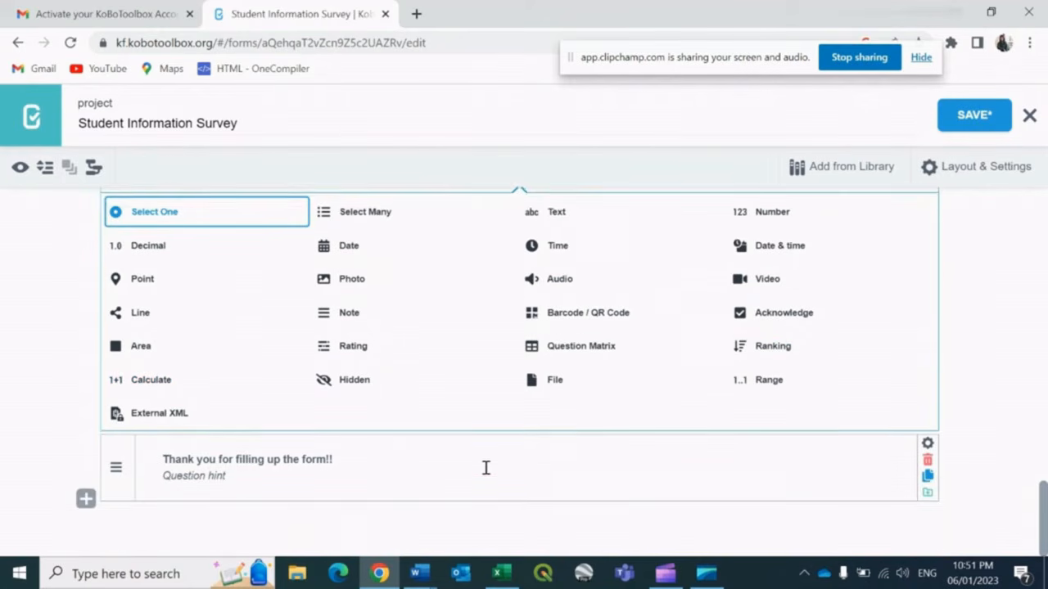
scroll(486, 467, up, 3)
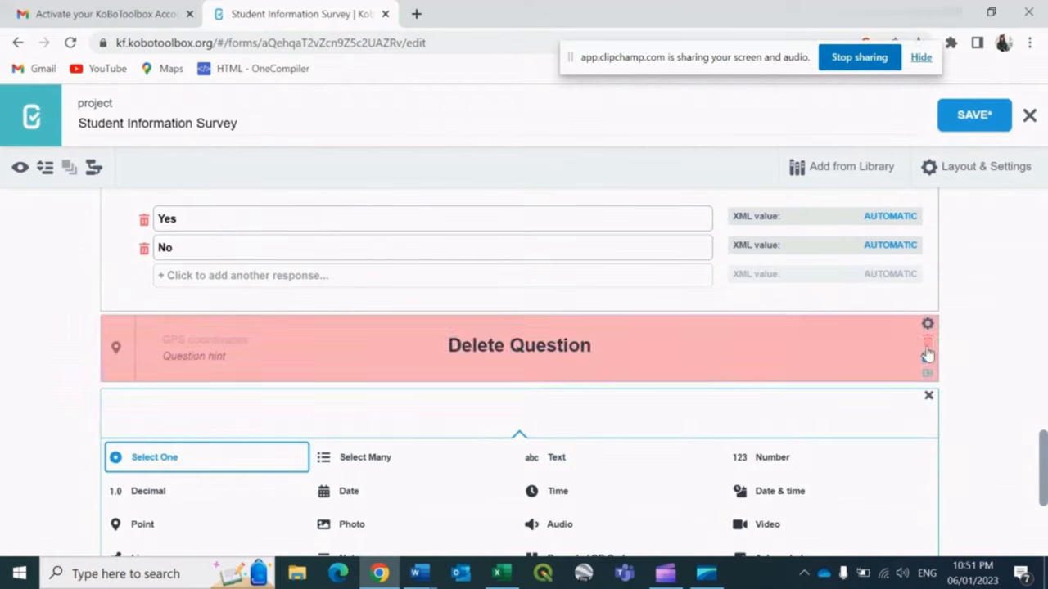
click(928, 396)
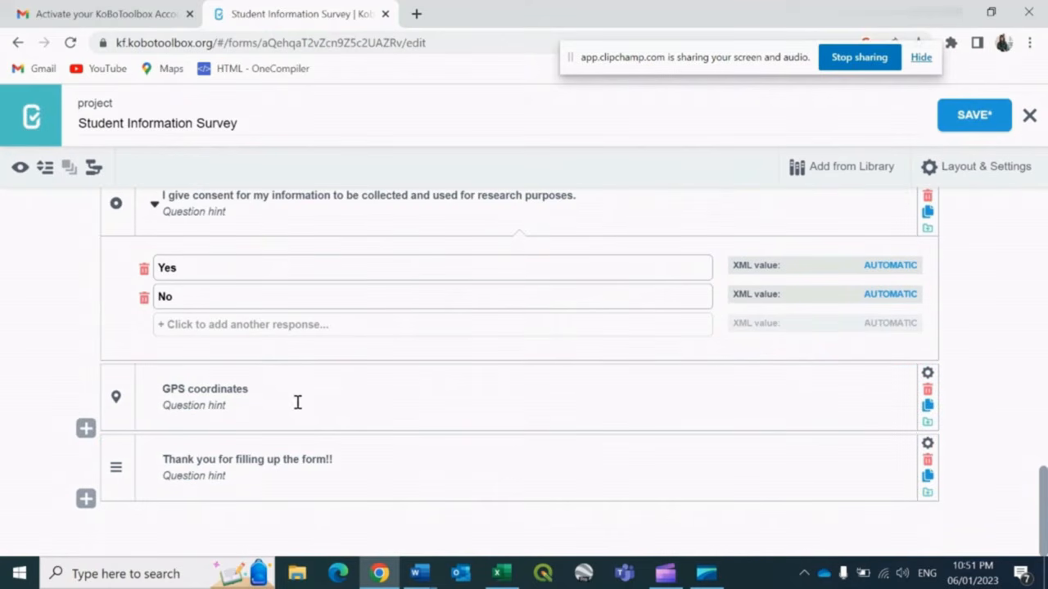
Save the Student Information Survey form and open its preview
scroll(973, 308, up, 15)
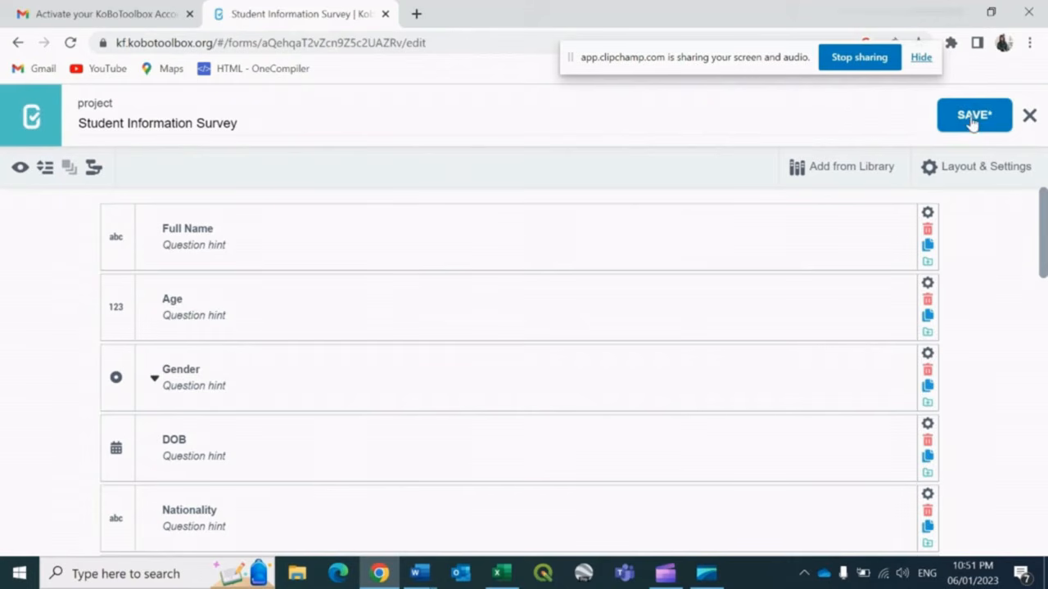
click(973, 122)
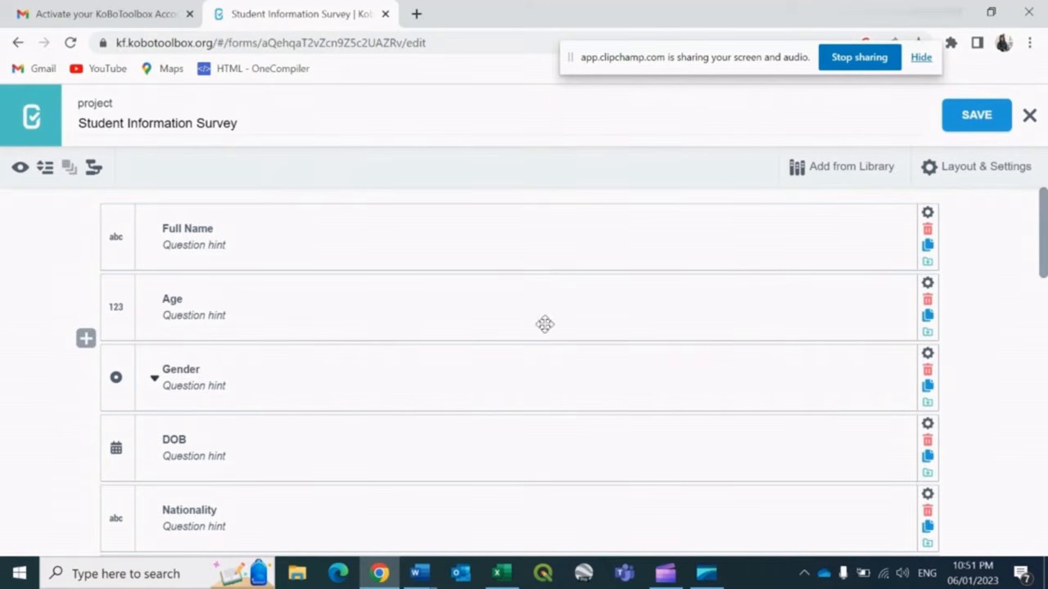
click(19, 168)
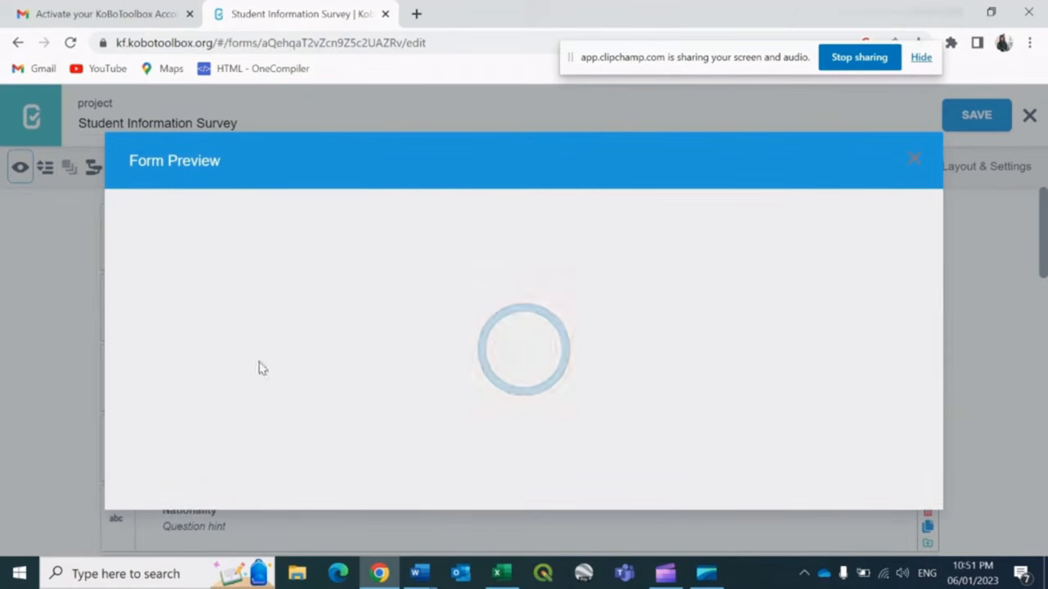
Examine the previewed questions from Full Name through the GPS coordinates and closing note, checking their input fields and required marks
scroll(368, 339, down, 1)
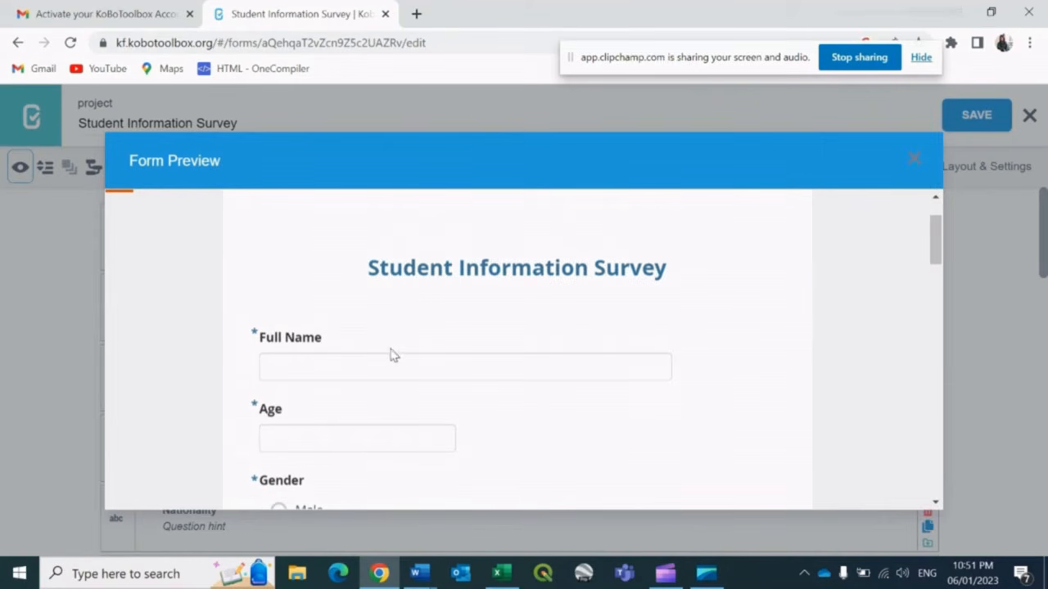
scroll(352, 335, down, 2)
scroll(320, 372, down, 1)
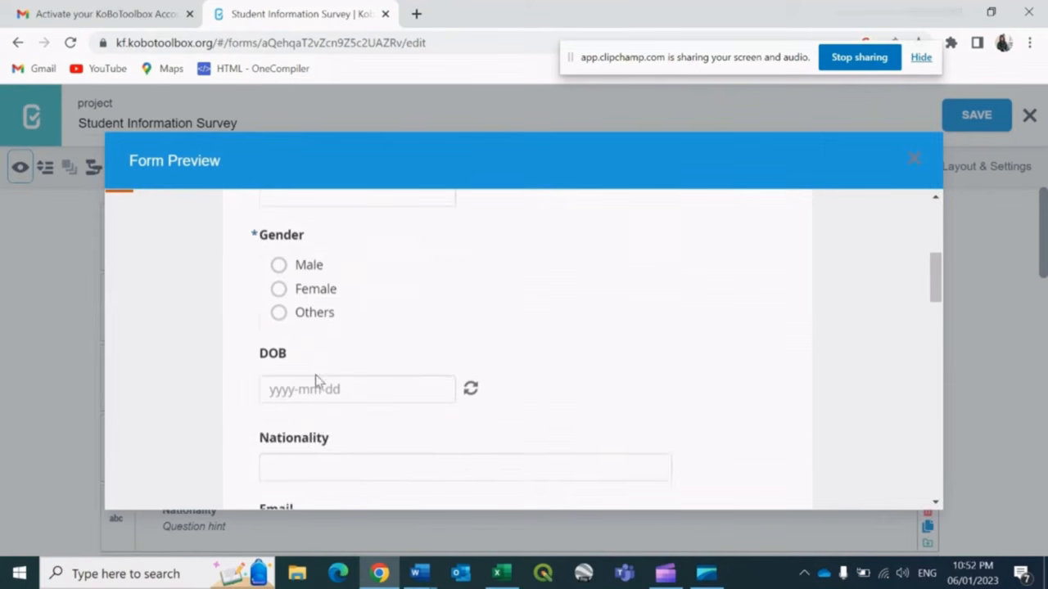
scroll(318, 385, down, 2)
click(297, 308)
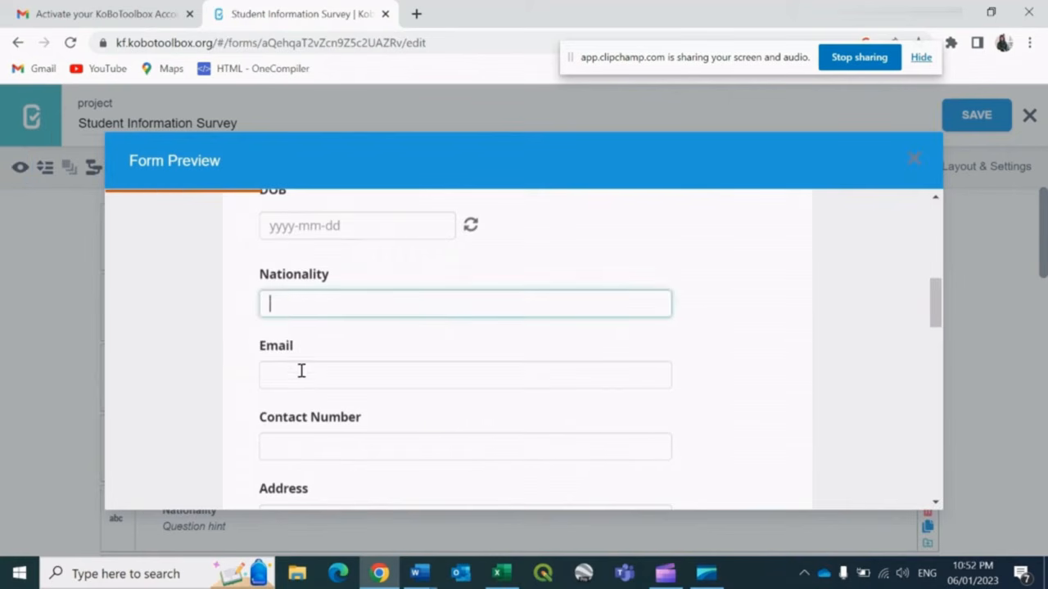
click(301, 371)
scroll(298, 379, up, 3)
scroll(299, 375, up, 1)
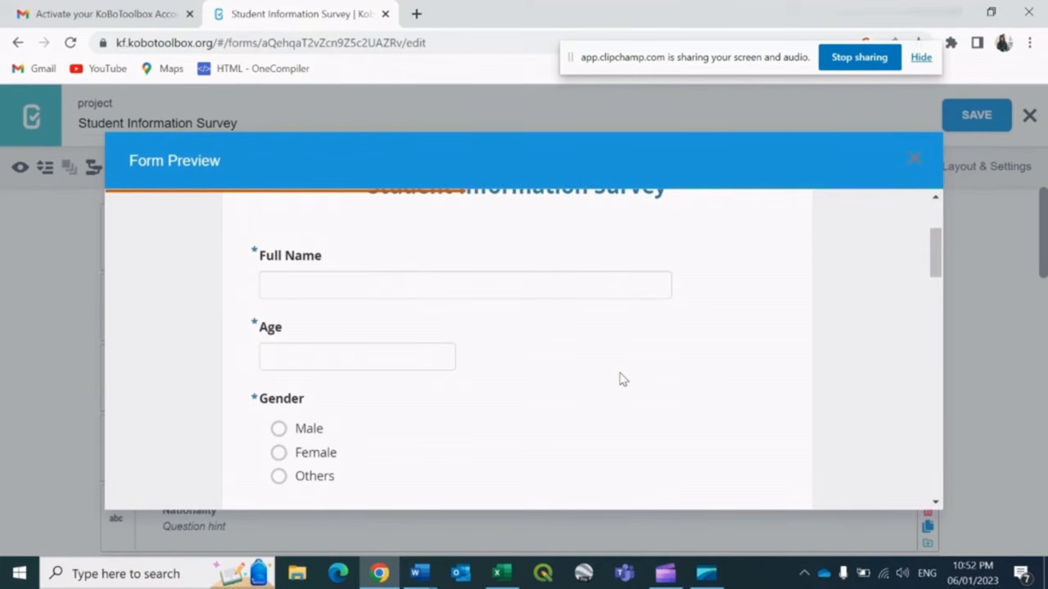
scroll(563, 381, down, 10)
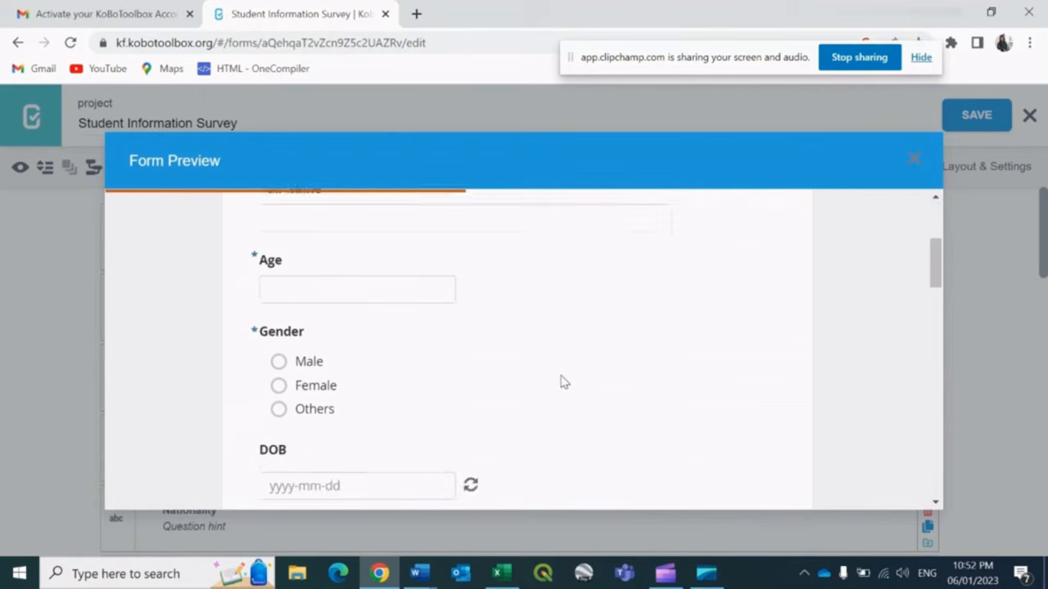
scroll(563, 382, down, 10)
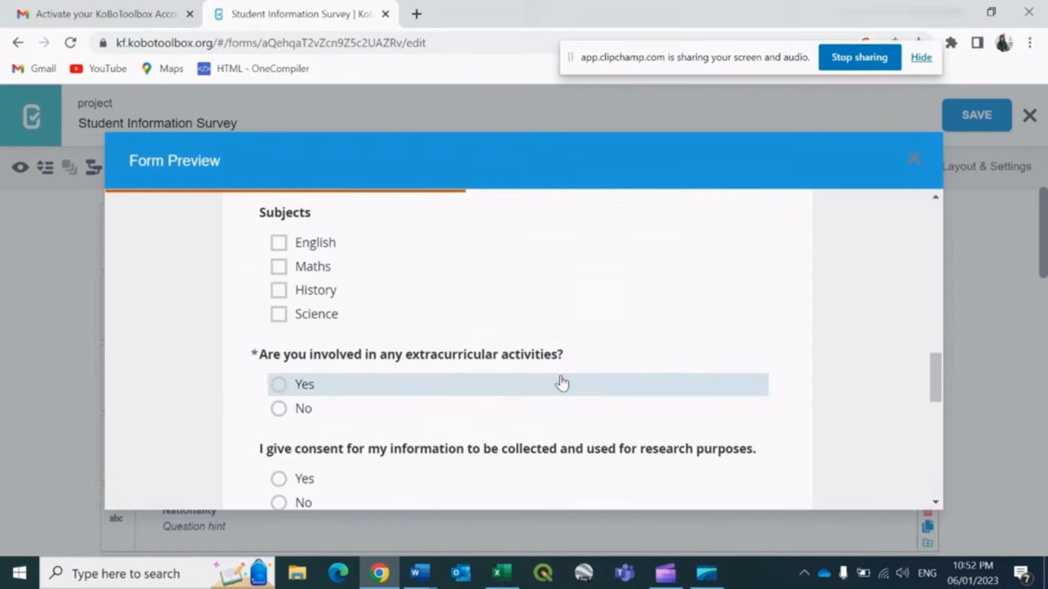
scroll(561, 375, up, 5)
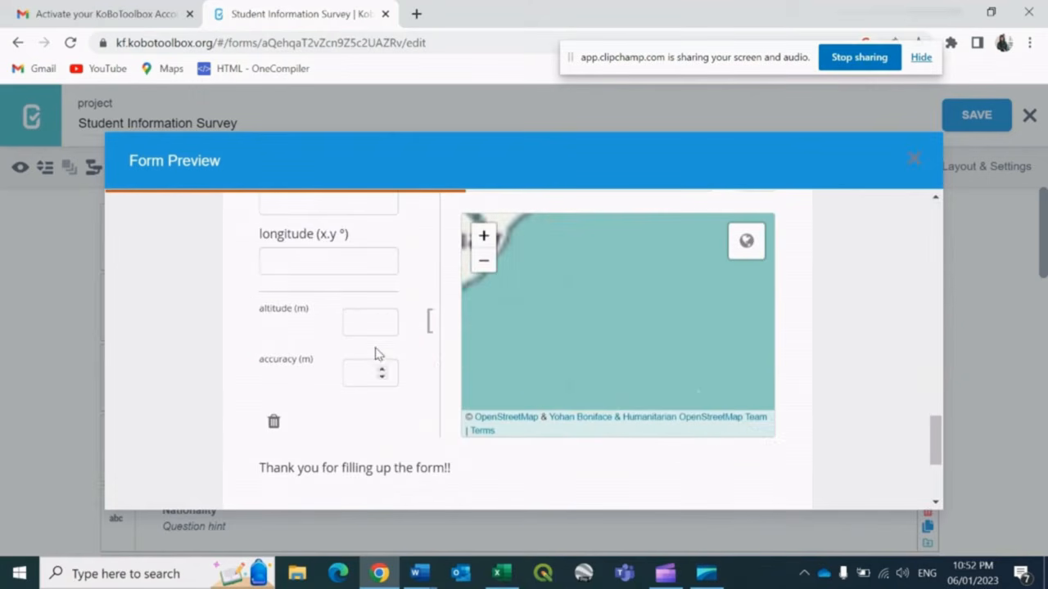
scroll(381, 373, up, 10)
scroll(343, 311, down, 3)
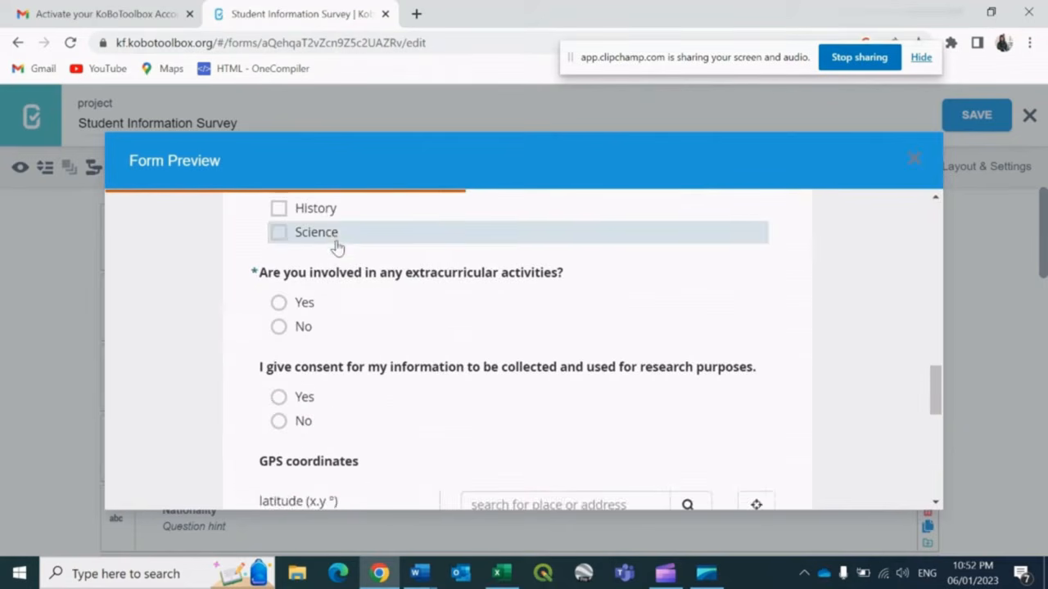
Test the Subjects question in the preview by ticking English, Maths, History and Science and clearing History and Science again
scroll(306, 355, up, 2)
click(278, 324)
click(281, 351)
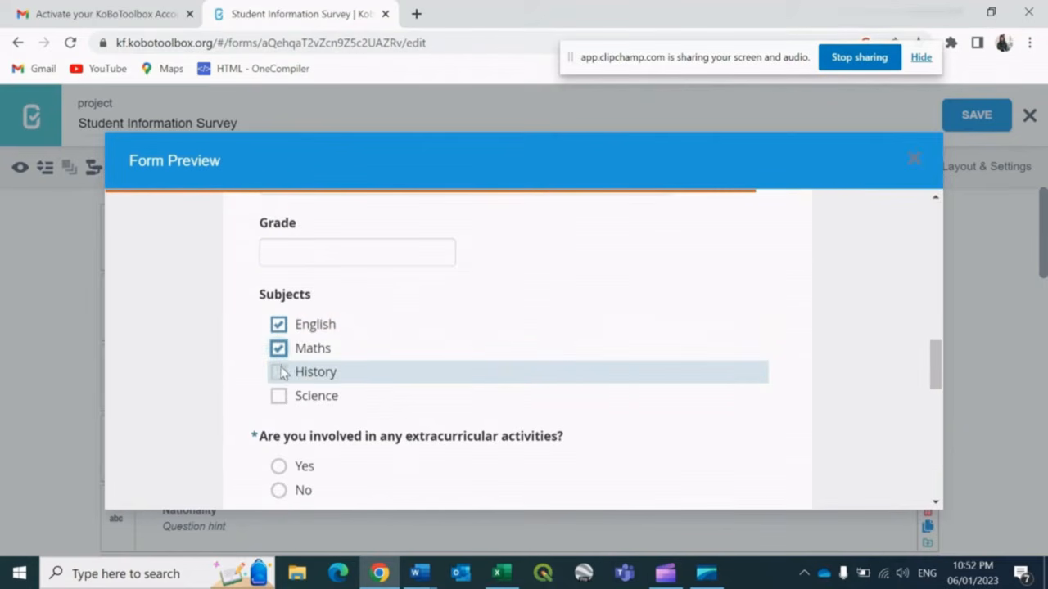
click(278, 372)
click(278, 395)
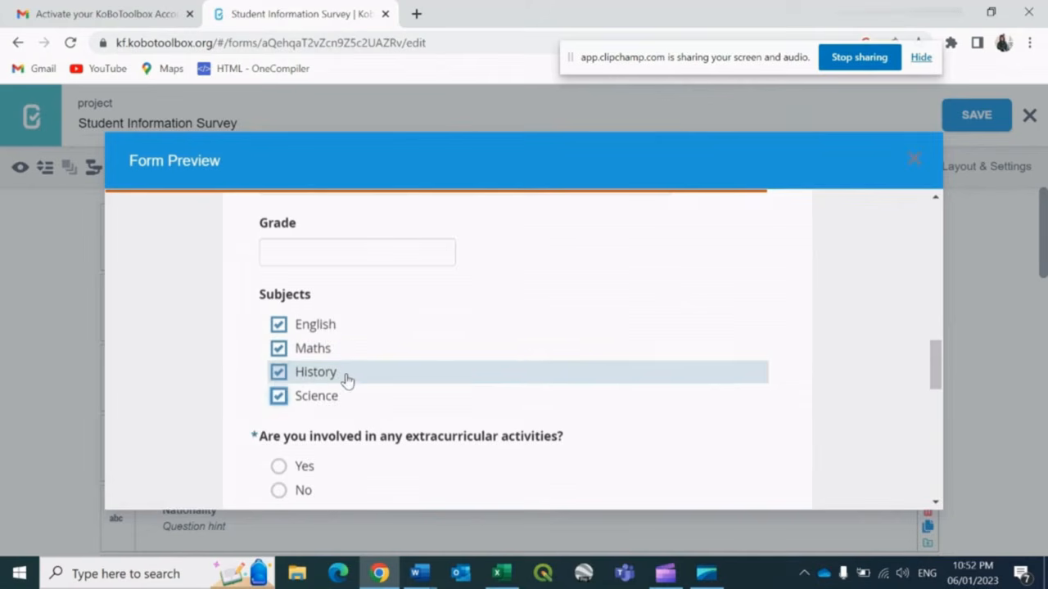
click(278, 371)
click(279, 395)
scroll(369, 393, down, 1)
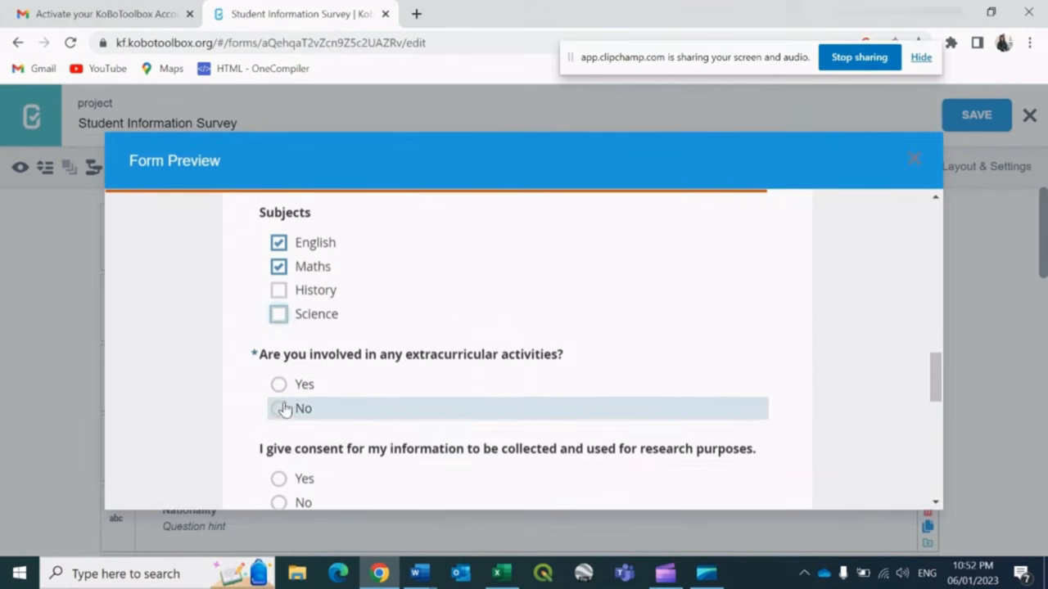
Test the extracurricular activities question by alternating Yes and No, checking the "If yes, specify" field, and leave No chosen
click(279, 384)
click(279, 409)
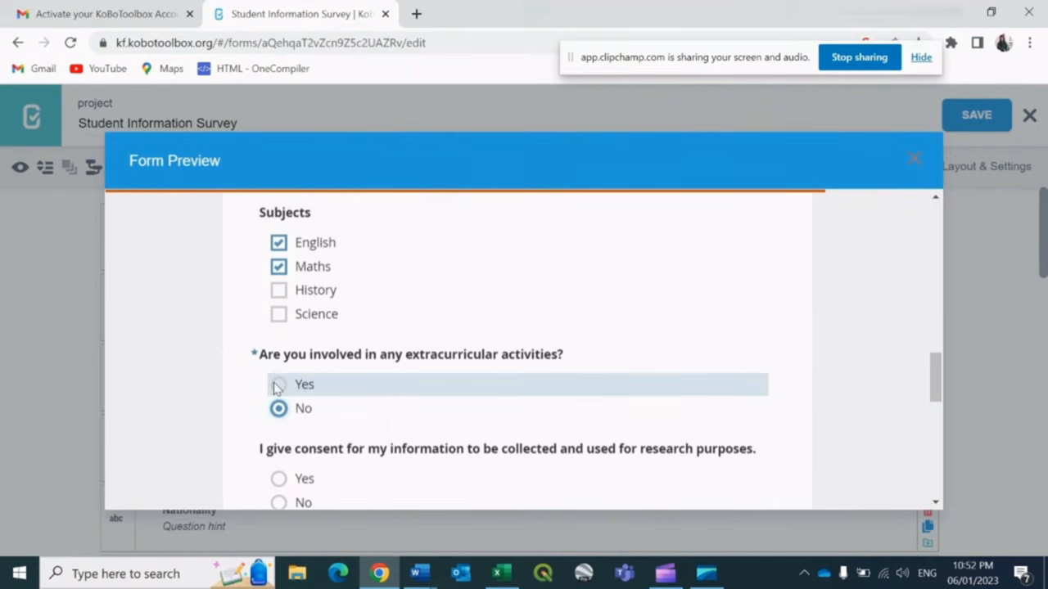
click(280, 384)
scroll(327, 426, down, 2)
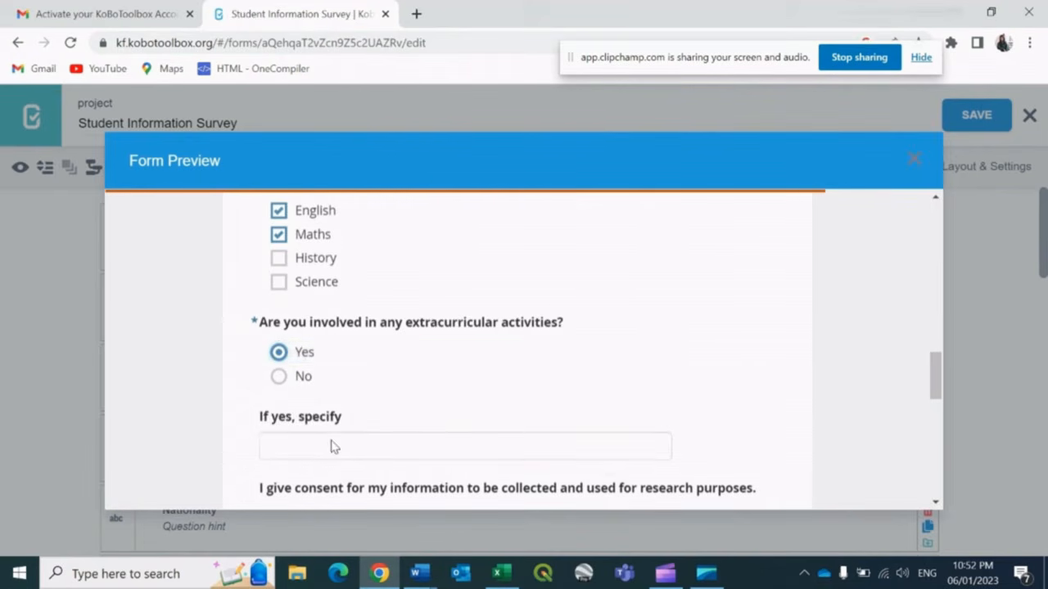
click(308, 407)
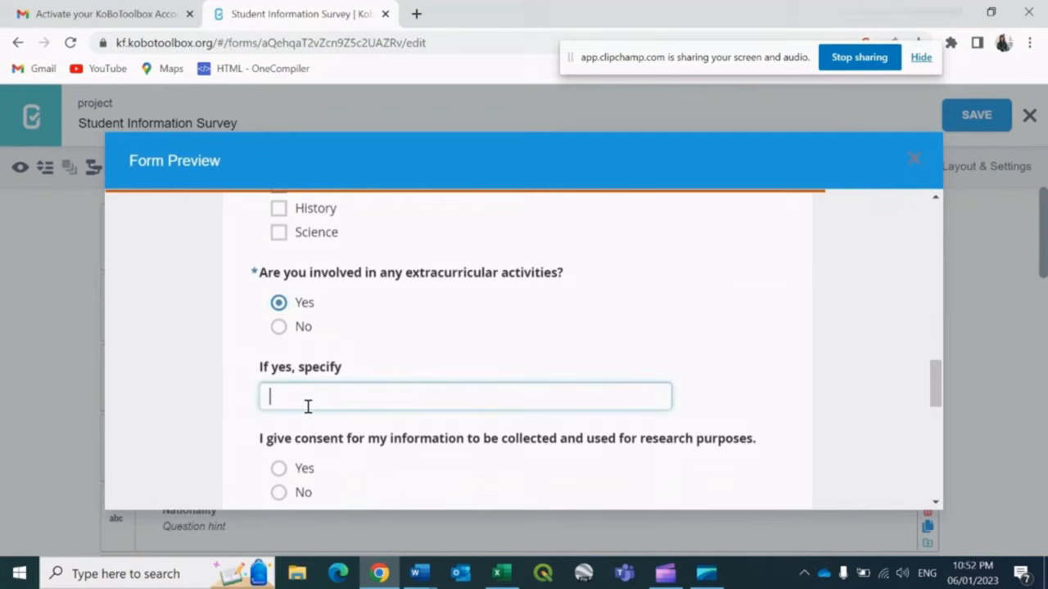
click(281, 328)
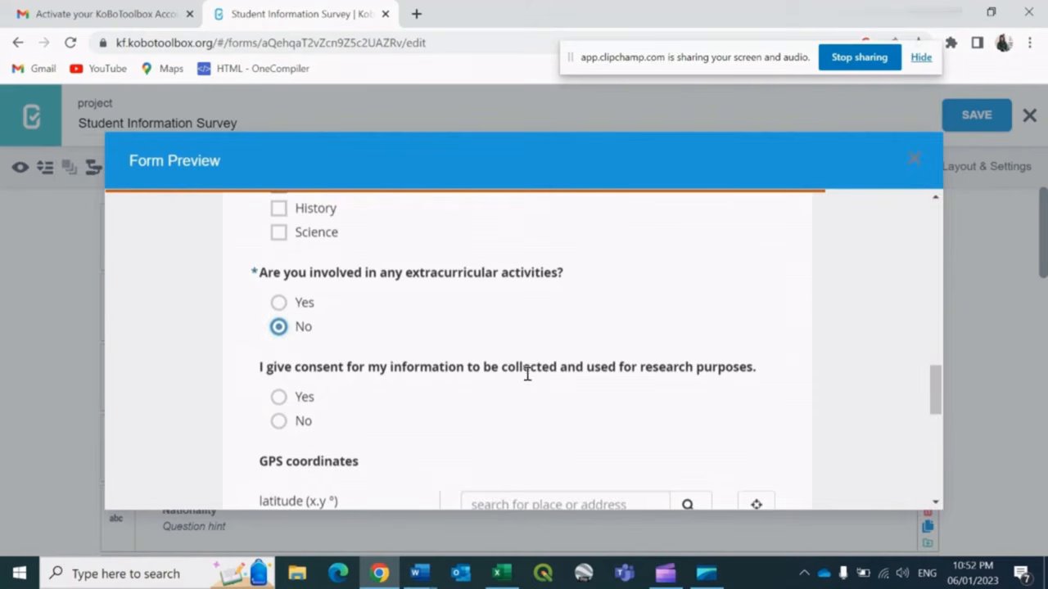
Try both the Yes and No answers of the research consent question in the preview, leaving No chosen
scroll(528, 374, down, 1)
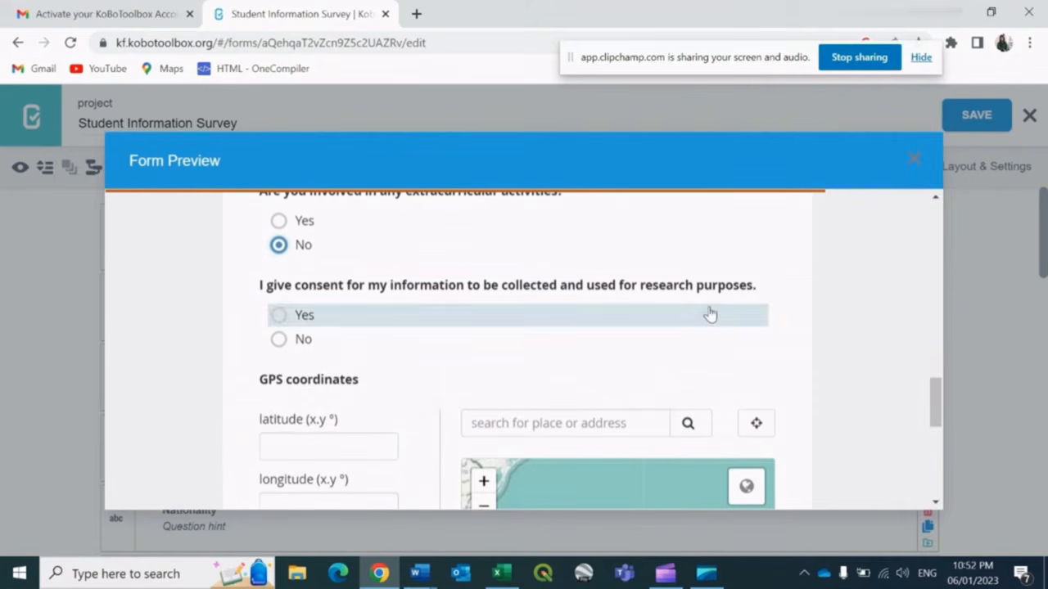
click(293, 320)
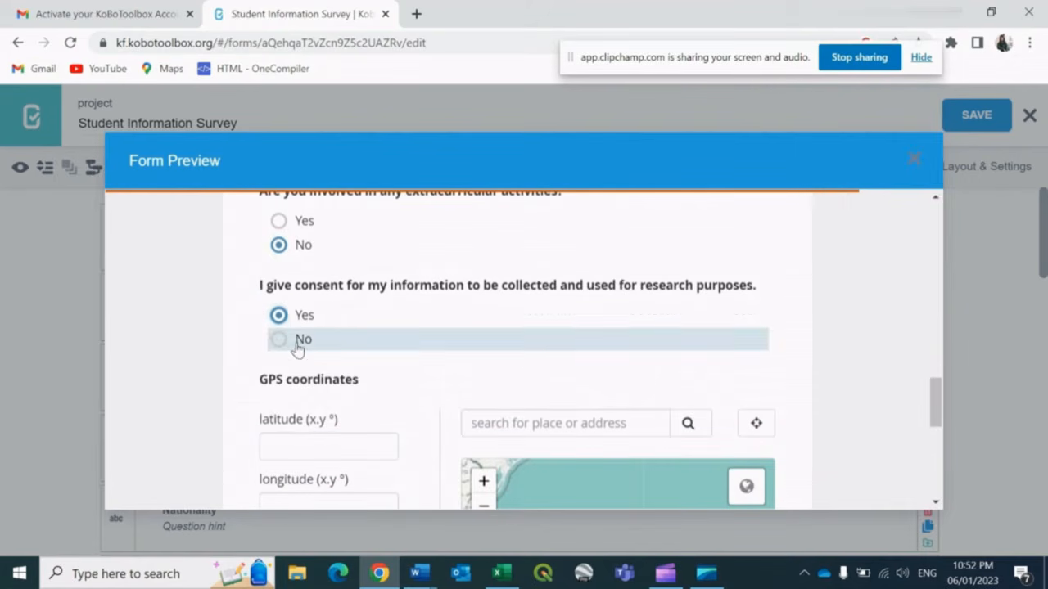
click(296, 342)
Examine the GPS coordinates question in the preview, checking its latitude, longitude and accuracy fields and its map
scroll(496, 372, down, 2)
click(336, 285)
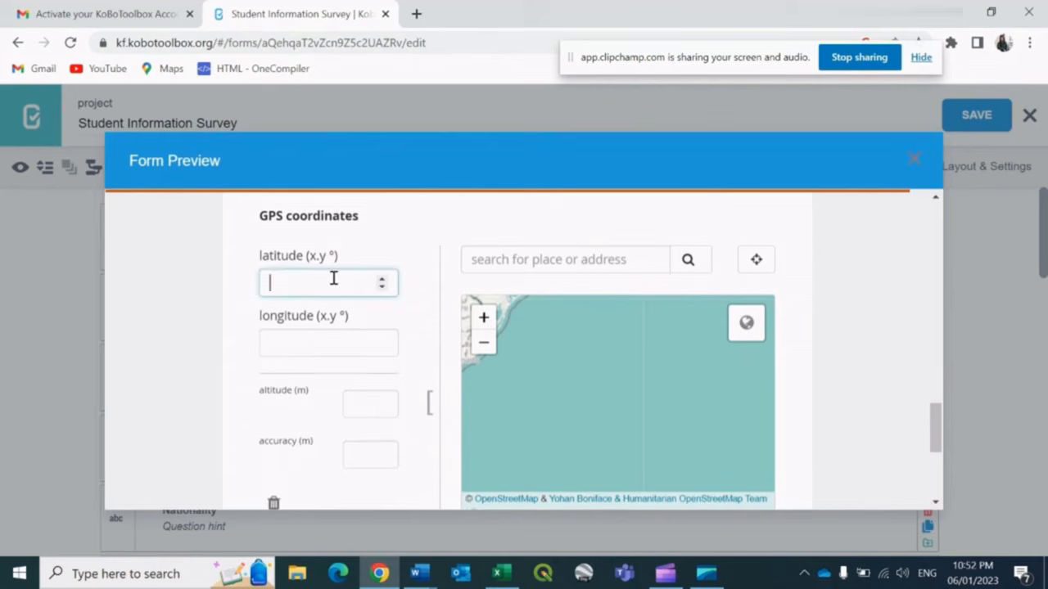
click(303, 344)
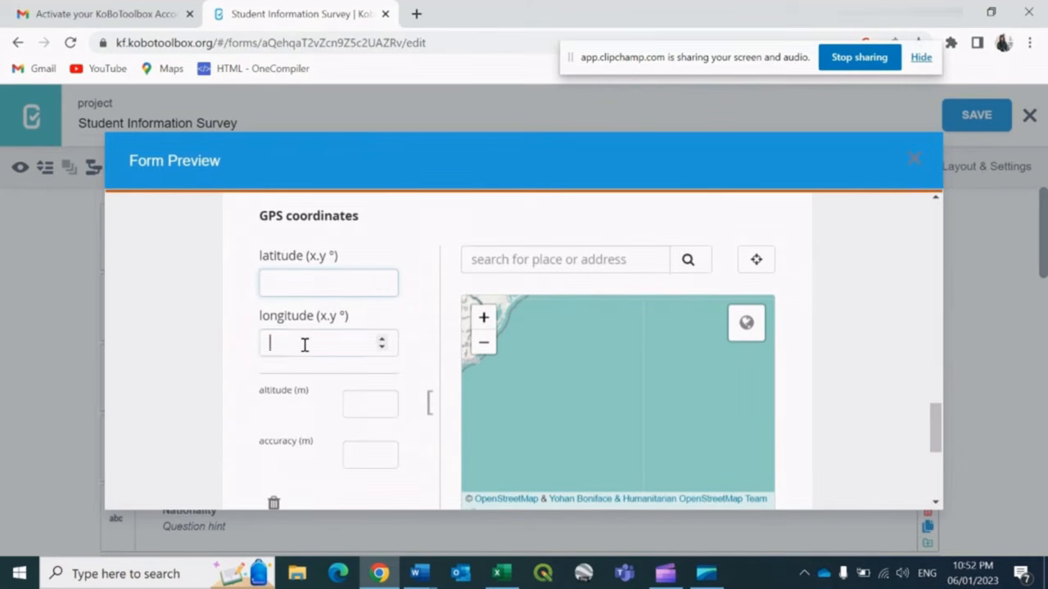
click(311, 288)
click(324, 347)
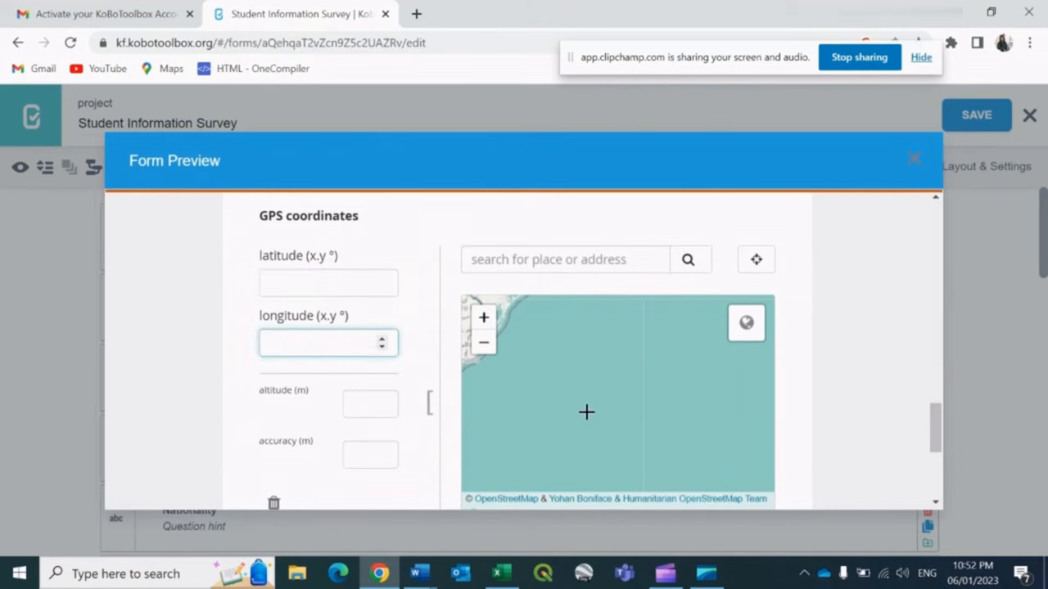
scroll(265, 402, down, 1)
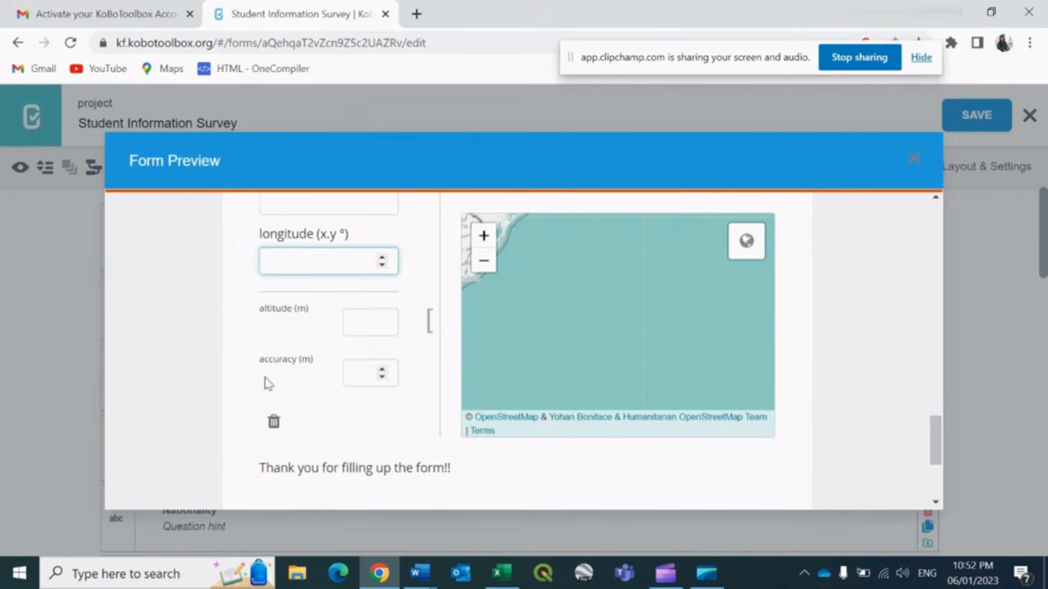
double_click(279, 360)
drag(326, 361, 250, 356)
click(299, 375)
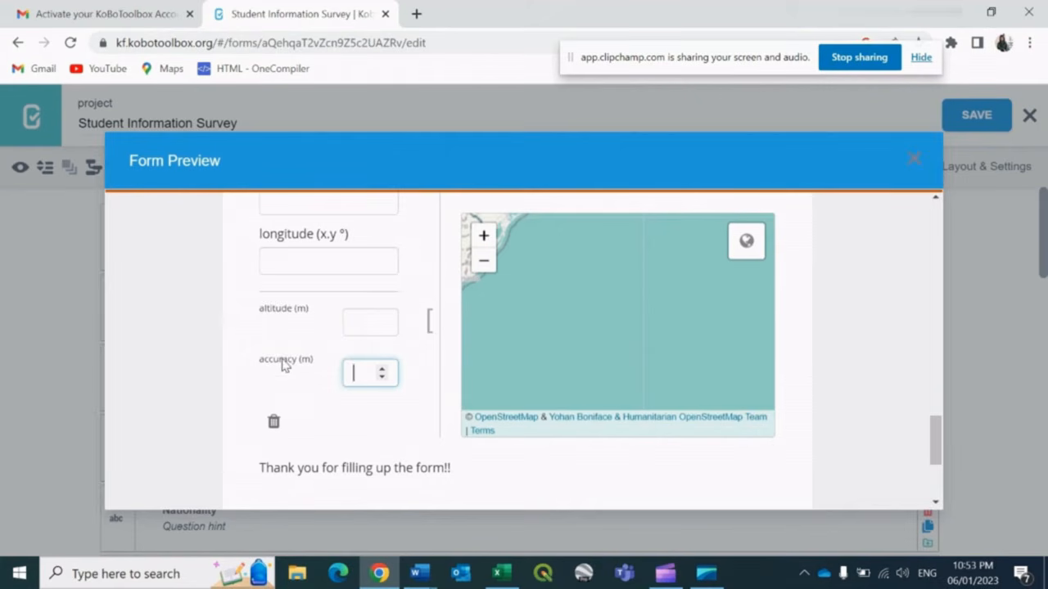
Look over the rest of the preview down to the thank-you note and validation option, and close the preview
scroll(285, 365, up, 1)
scroll(285, 365, up, 1)
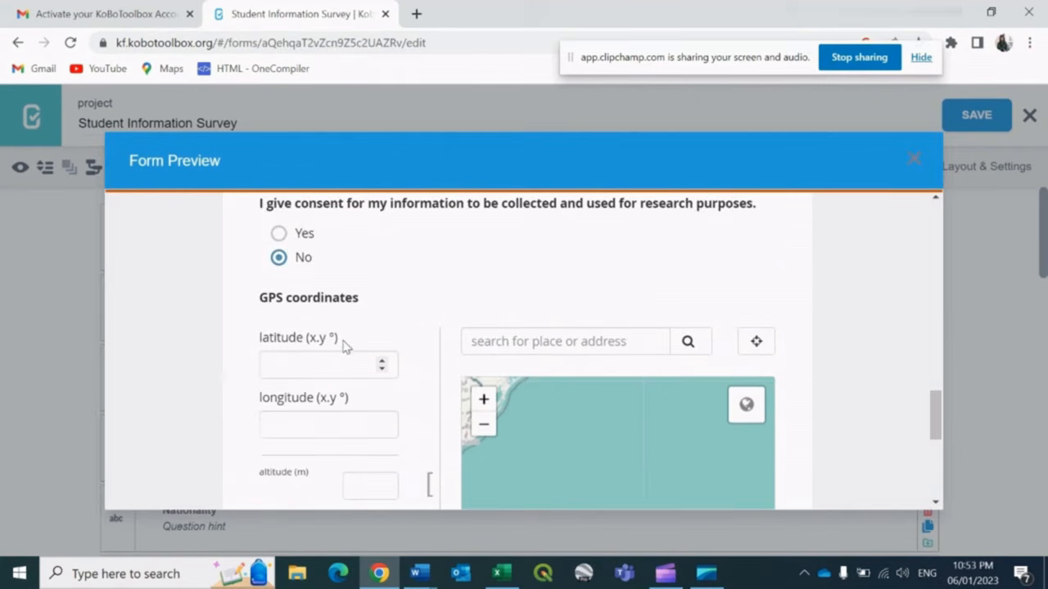
scroll(344, 403, down, 3)
click(352, 392)
scroll(807, 420, down, 2)
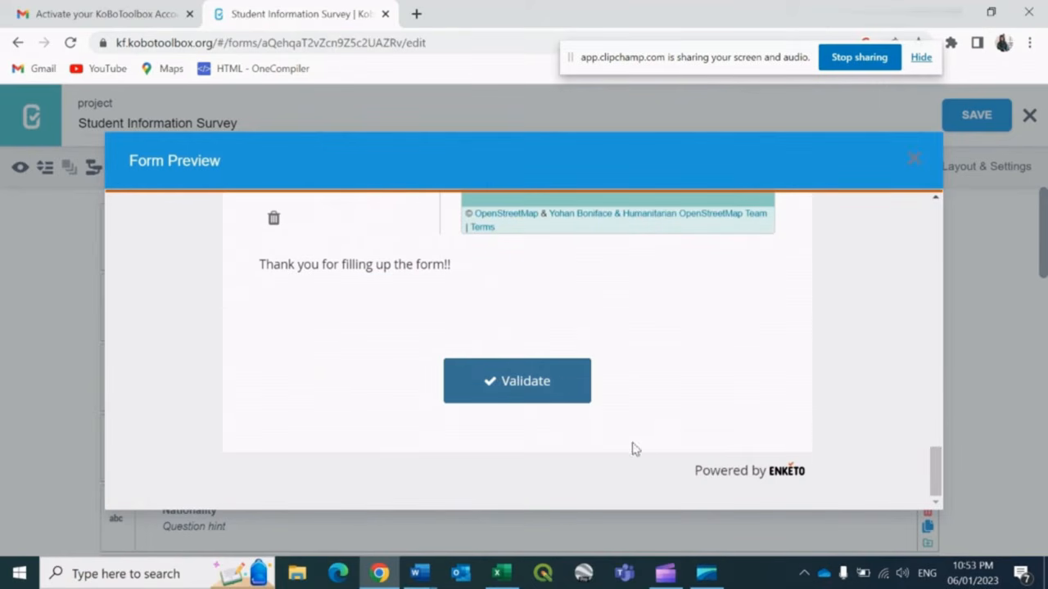
drag(936, 453, 966, 227)
click(914, 159)
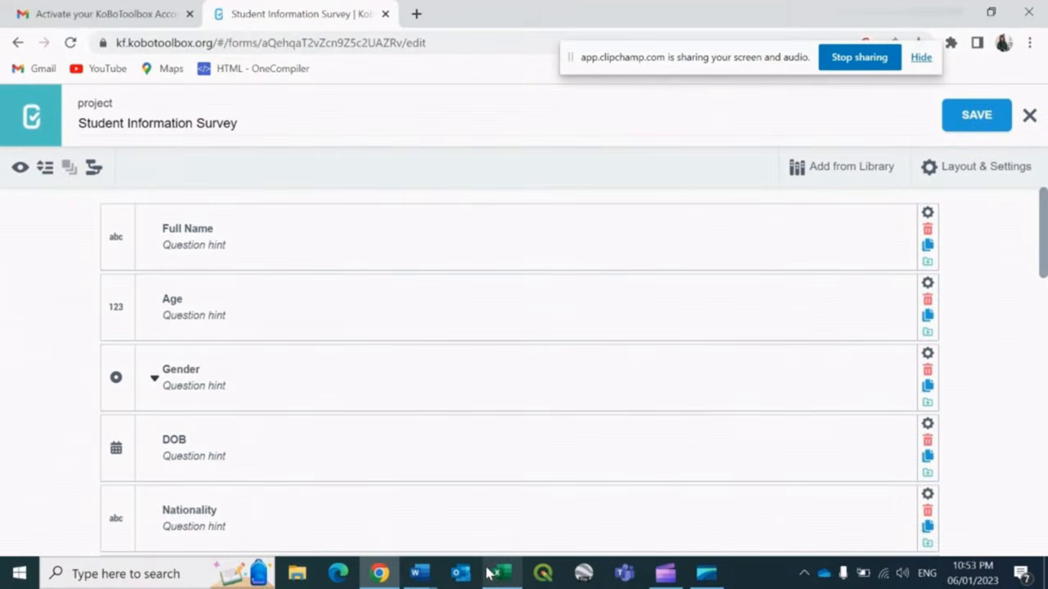
Switch to the Excel form outline and select the "Section 1: Personal Details" heading in cell A5
mouse_move(502, 573)
click(429, 508)
click(129, 326)
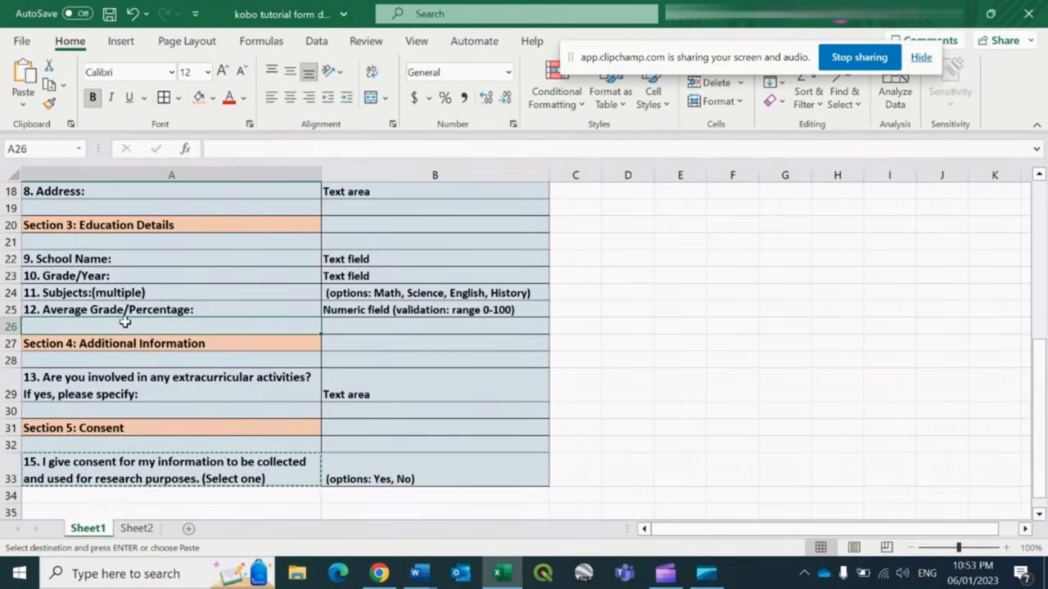
scroll(126, 324, up, 6)
click(51, 260)
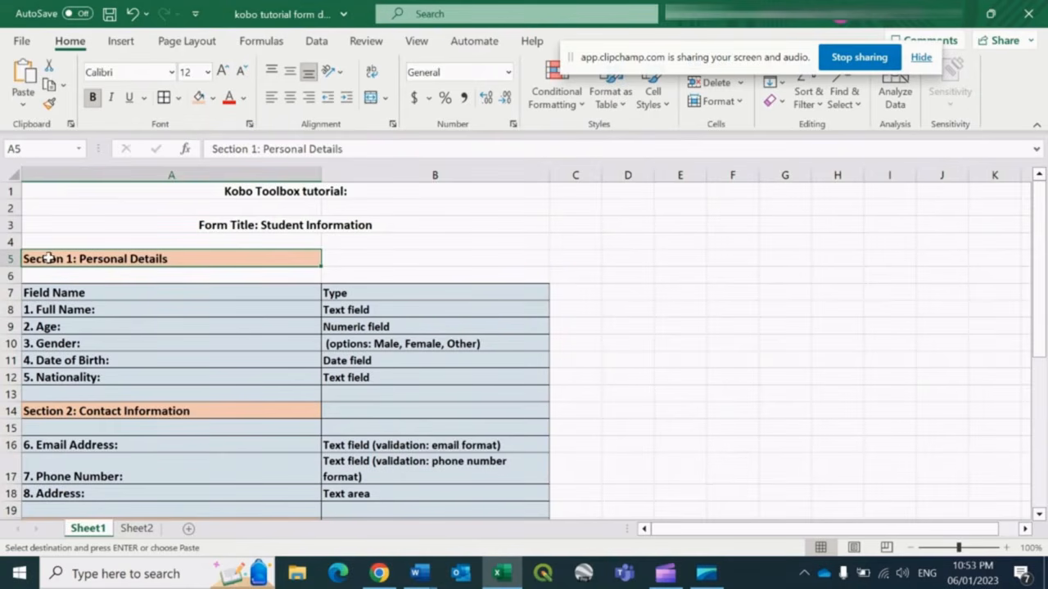
Review the outline's five section headings and the Section 1 fields from Full Name to Nationality
click(68, 411)
scroll(94, 428, down, 2)
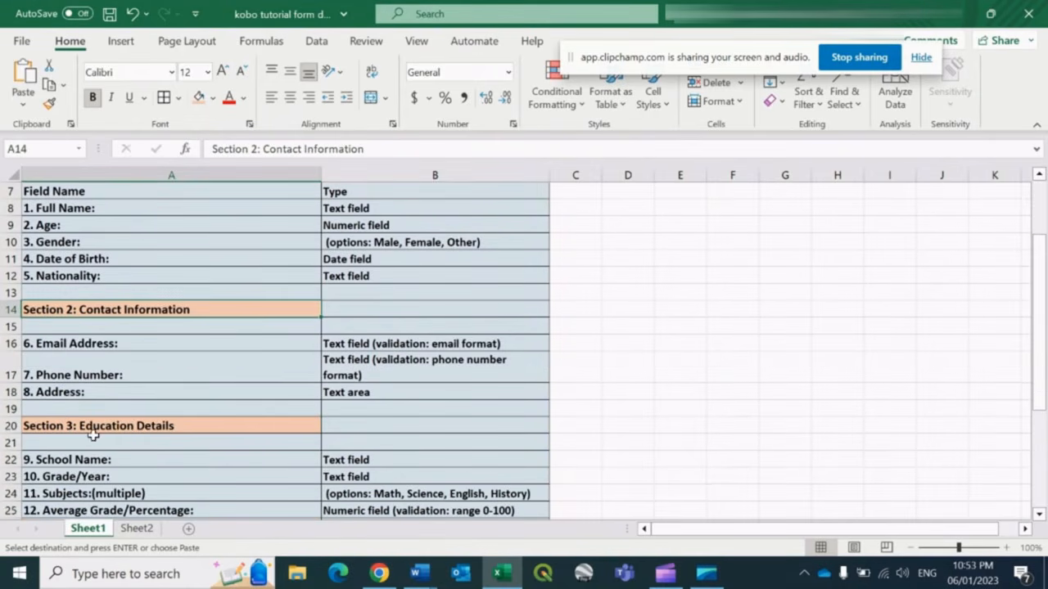
click(93, 428)
scroll(89, 423, down, 10)
scroll(134, 336, up, 4)
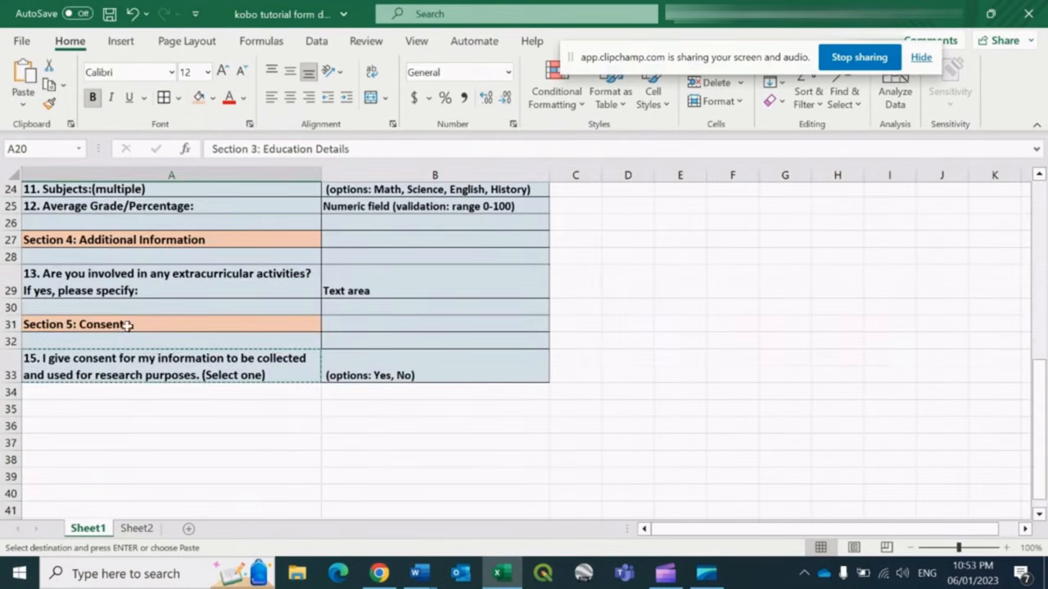
click(137, 309)
scroll(152, 327, up, 8)
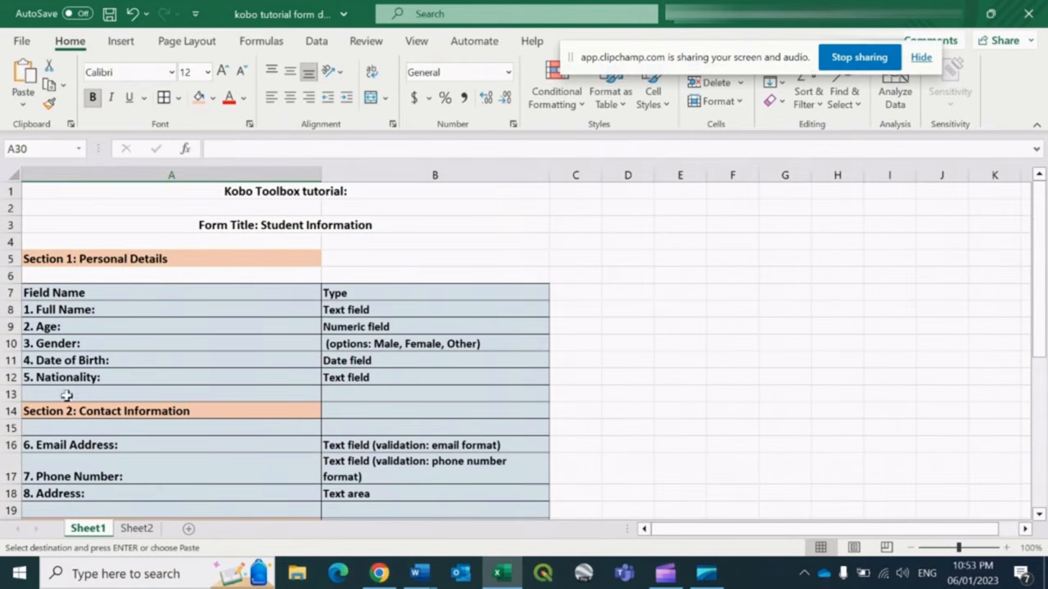
click(87, 316)
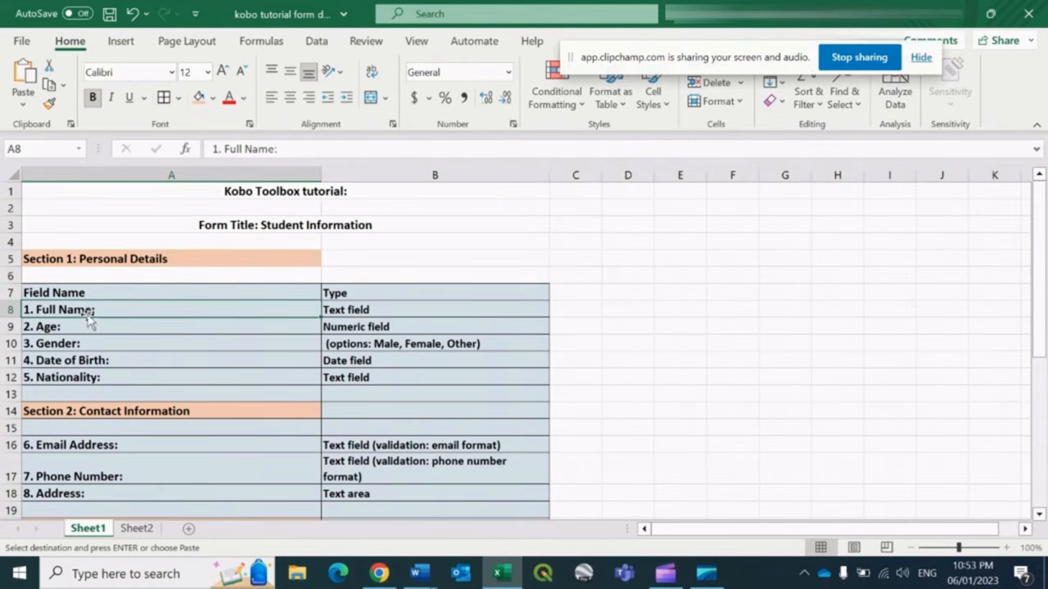
click(90, 377)
Copy the words "Personal Details" from the Section 1 heading in cell A5 and switch back to the KoboToolbox form in Chrome
click(109, 261)
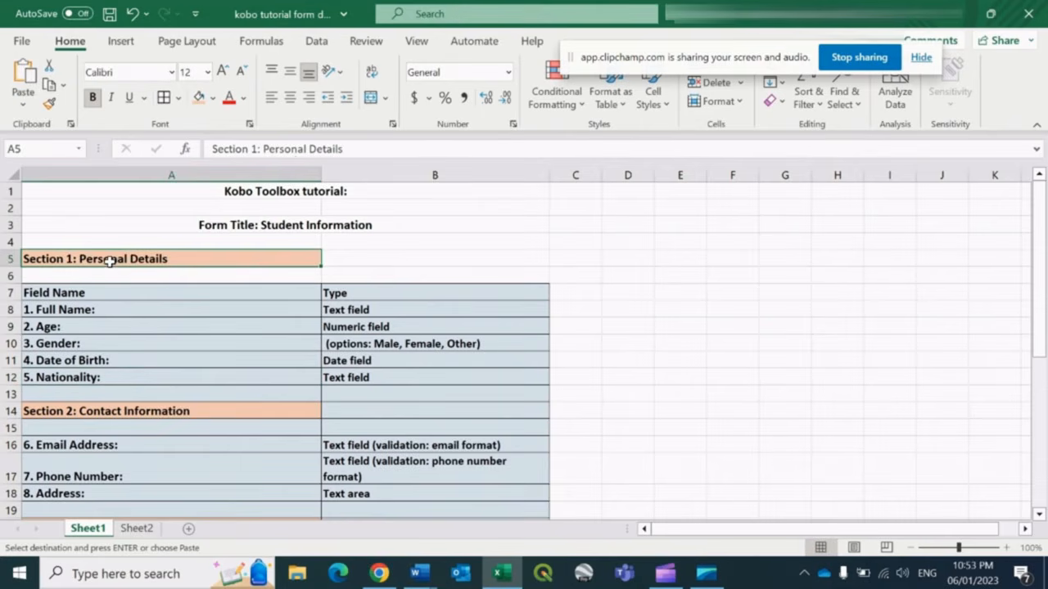
drag(266, 151, 335, 150)
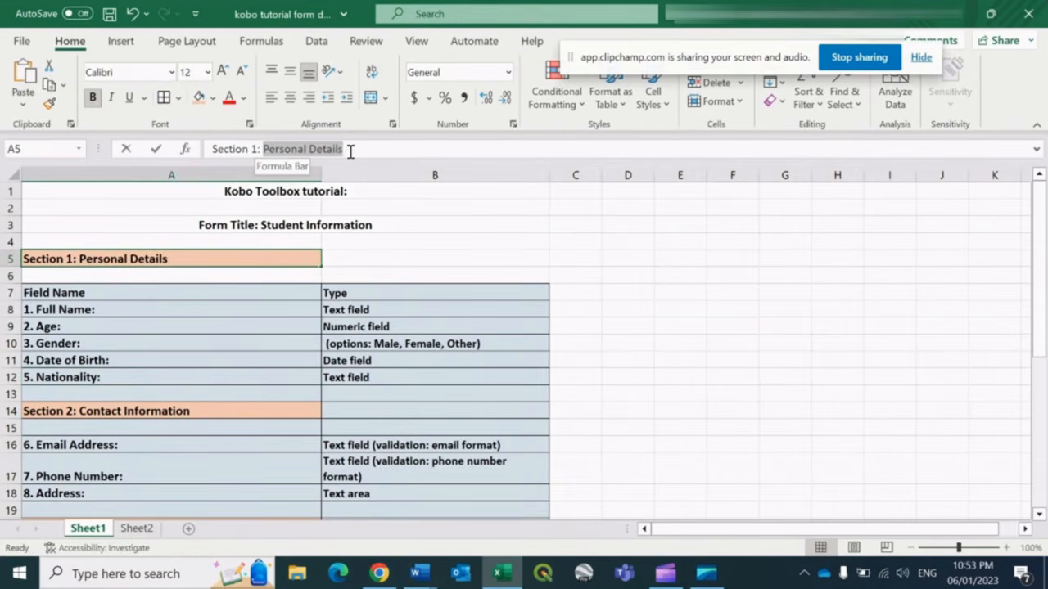
right_click(336, 151)
click(376, 189)
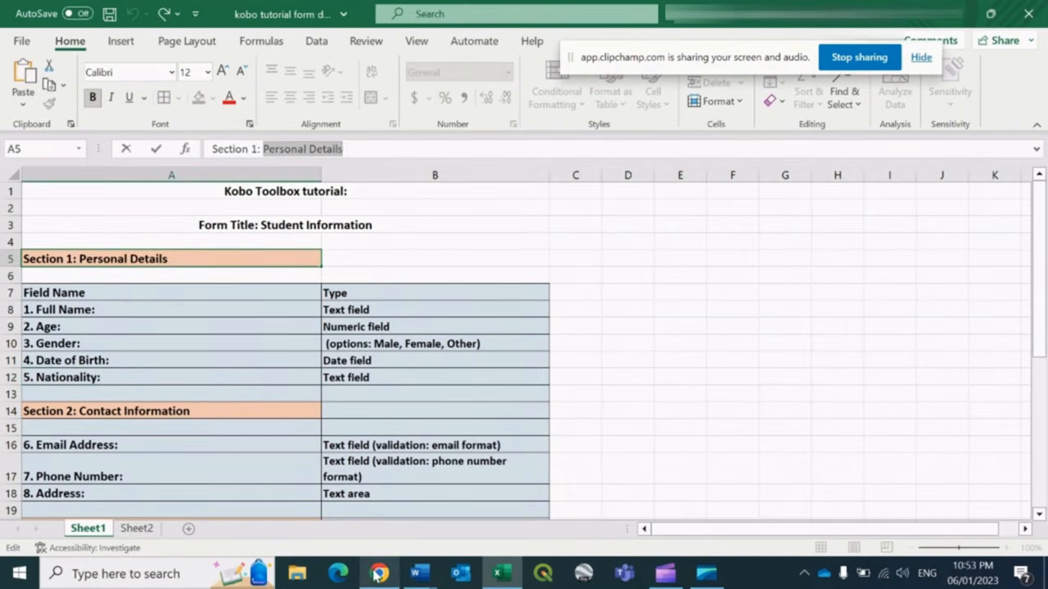
mouse_move(378, 574)
click(372, 515)
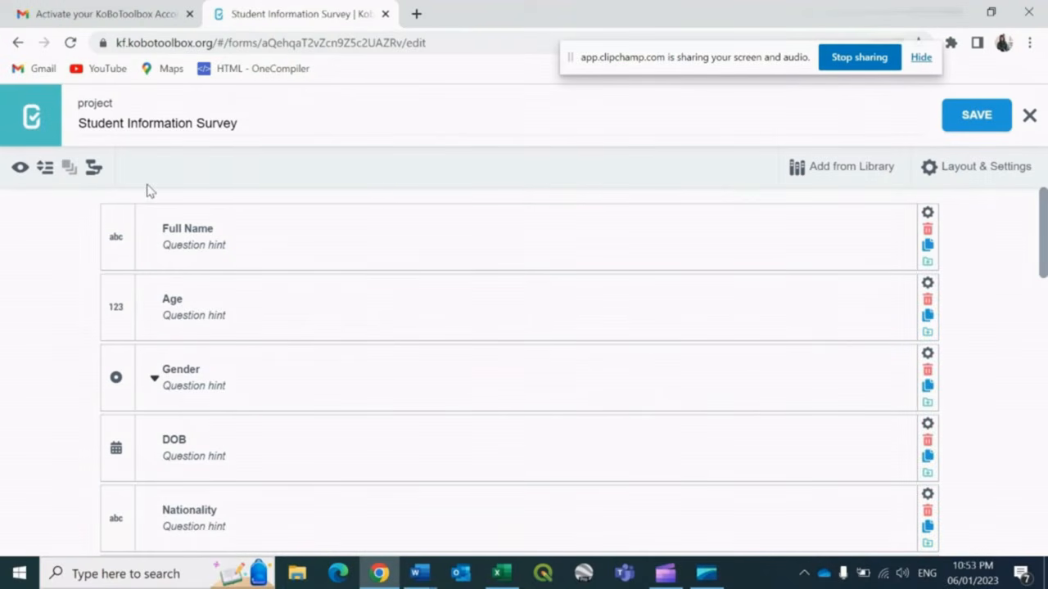
Group the questions from Full Name to Nationality and name the group "Personal Details"
click(113, 220)
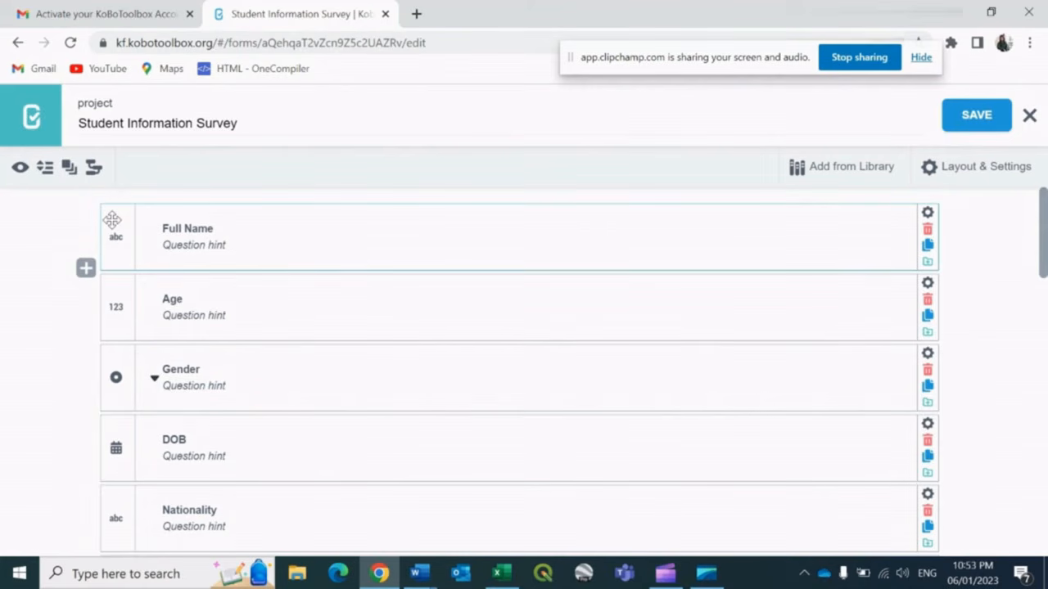
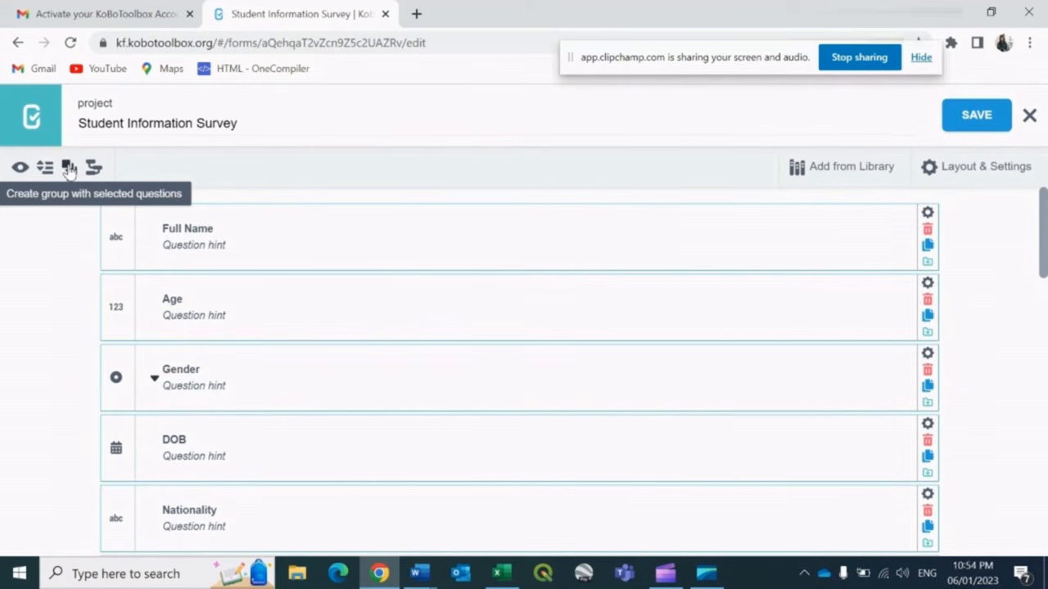
click(69, 169)
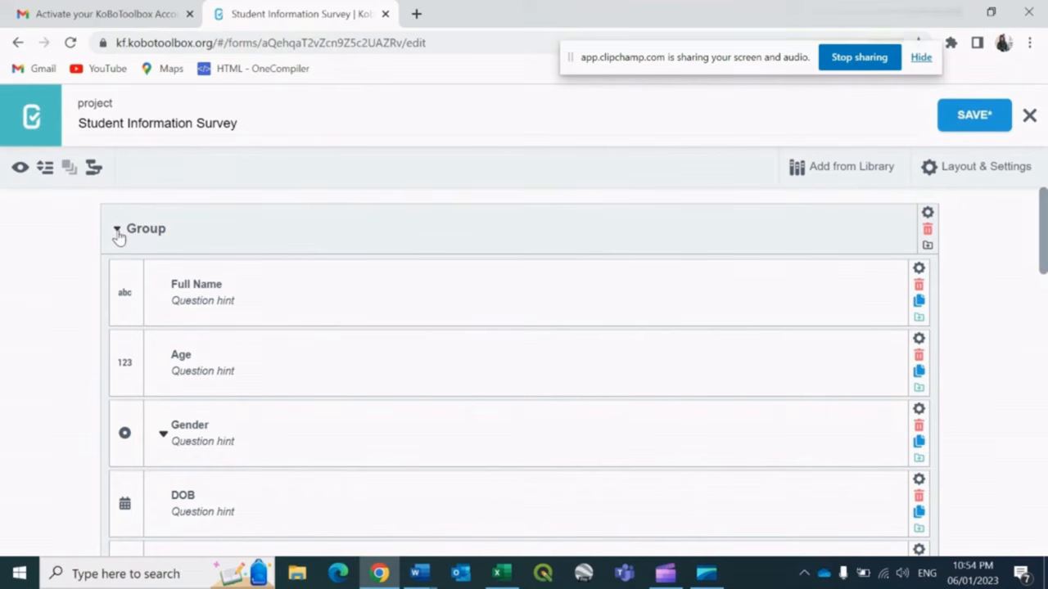
click(148, 228)
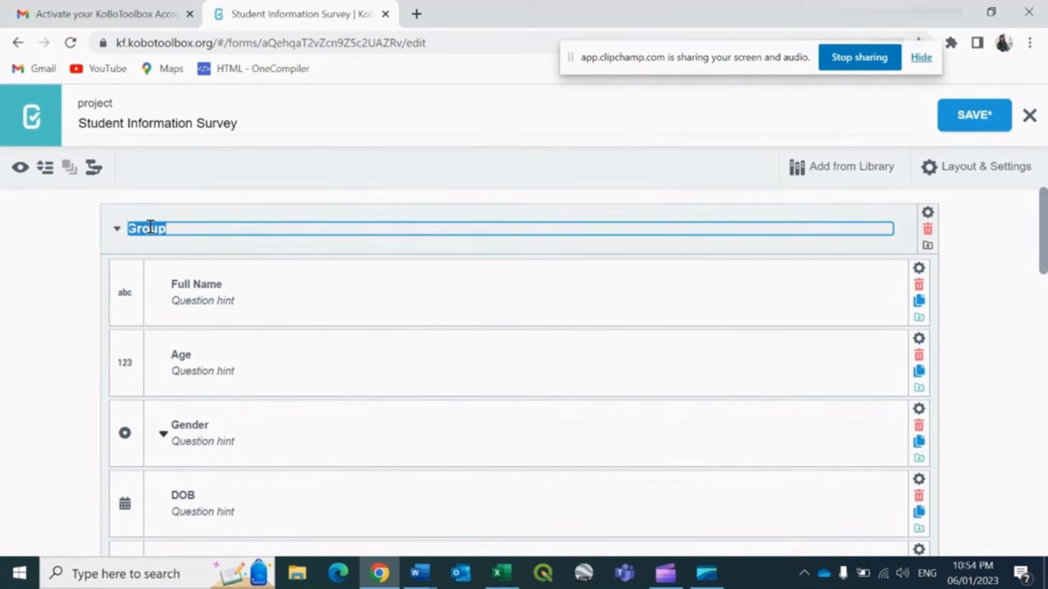
text(Personal Details)
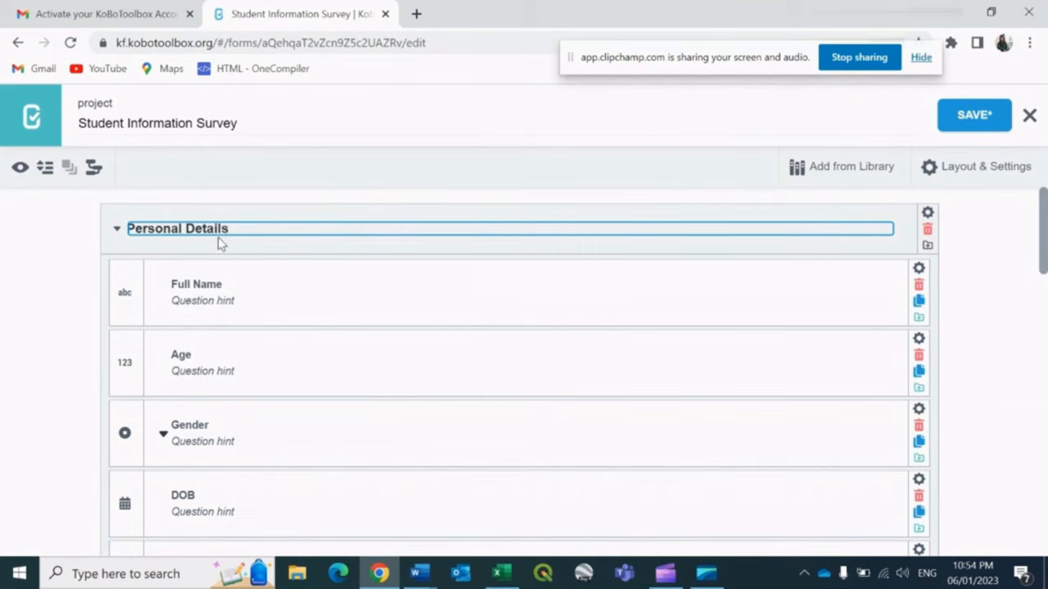
click(25, 272)
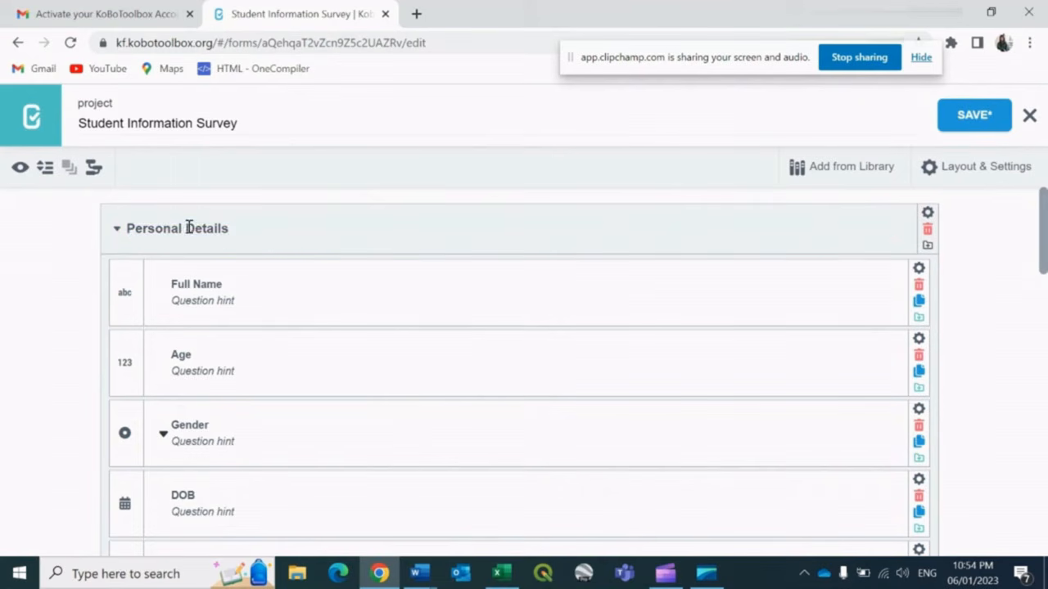
Copy the words "Contact Information" from the Section 2 heading in Excel cell A14 and return to the form in Chrome
scroll(345, 249, down, 5)
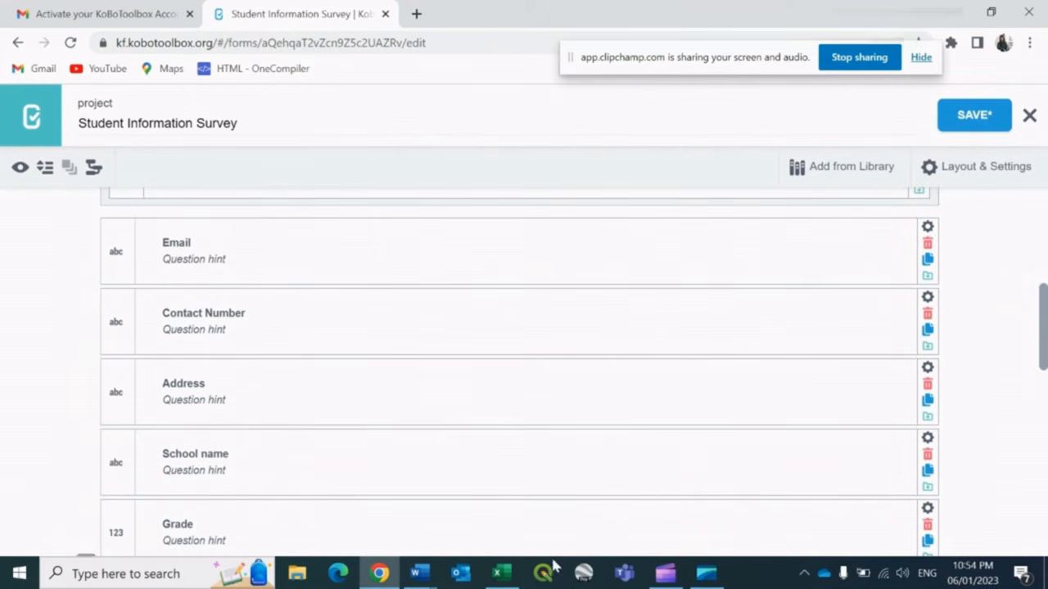
mouse_move(503, 577)
click(495, 534)
scroll(138, 341, down, 1)
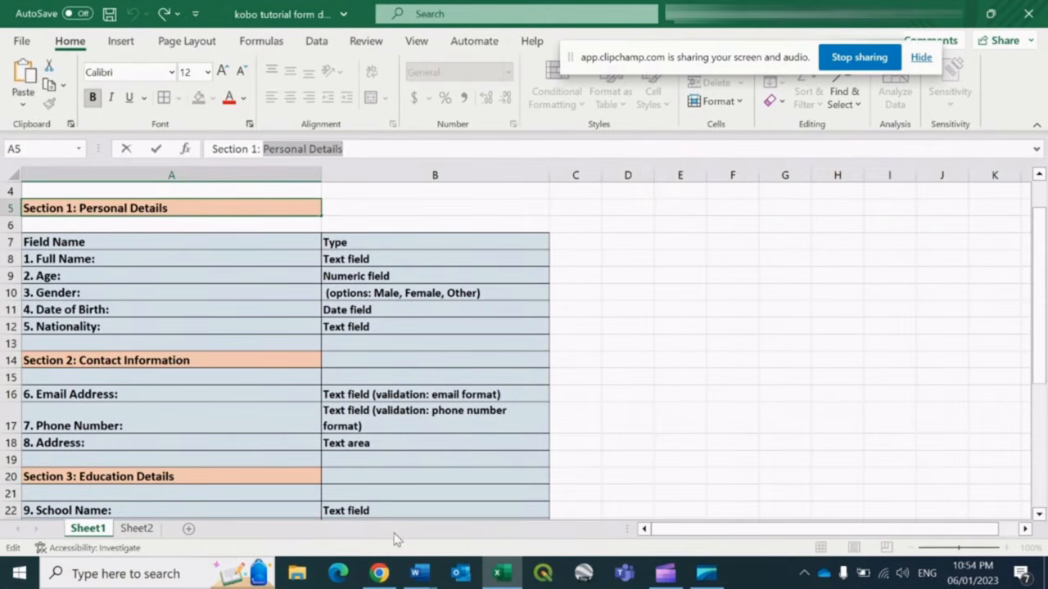
click(163, 363)
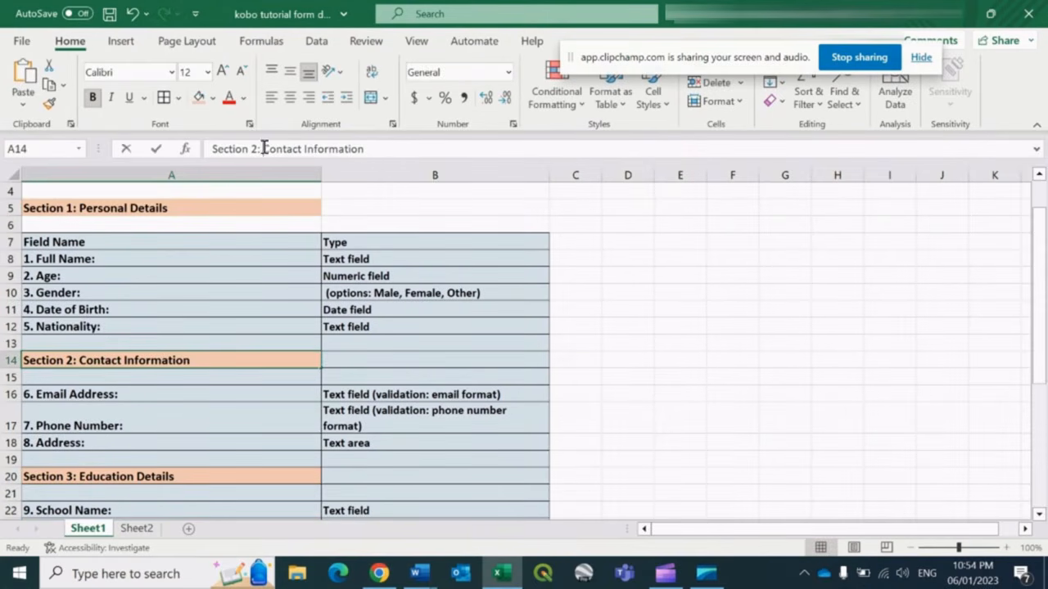
drag(263, 148, 393, 144)
key(ctrl+c)
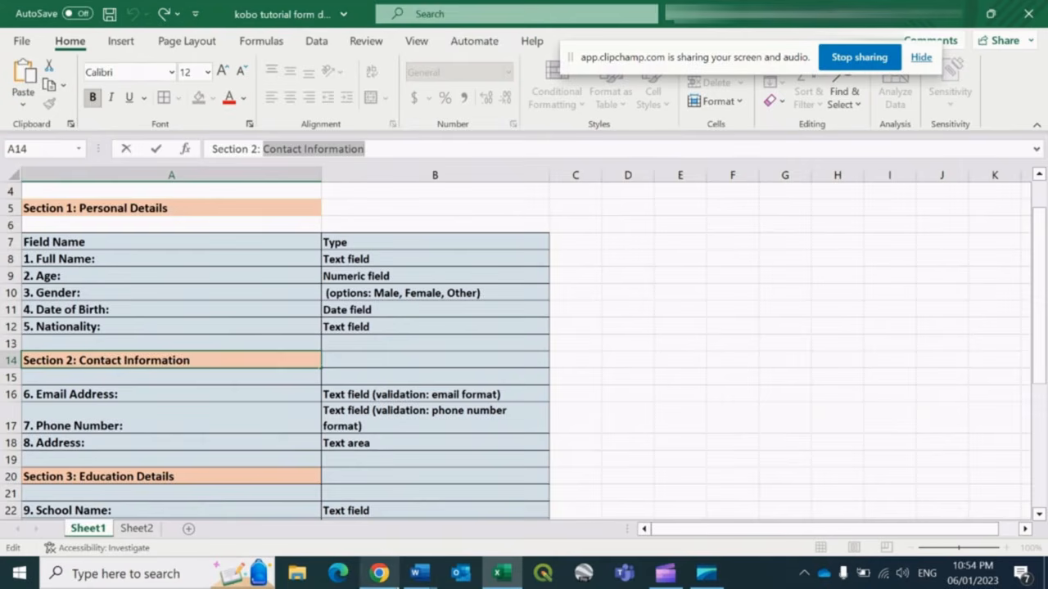
mouse_move(396, 580)
click(397, 516)
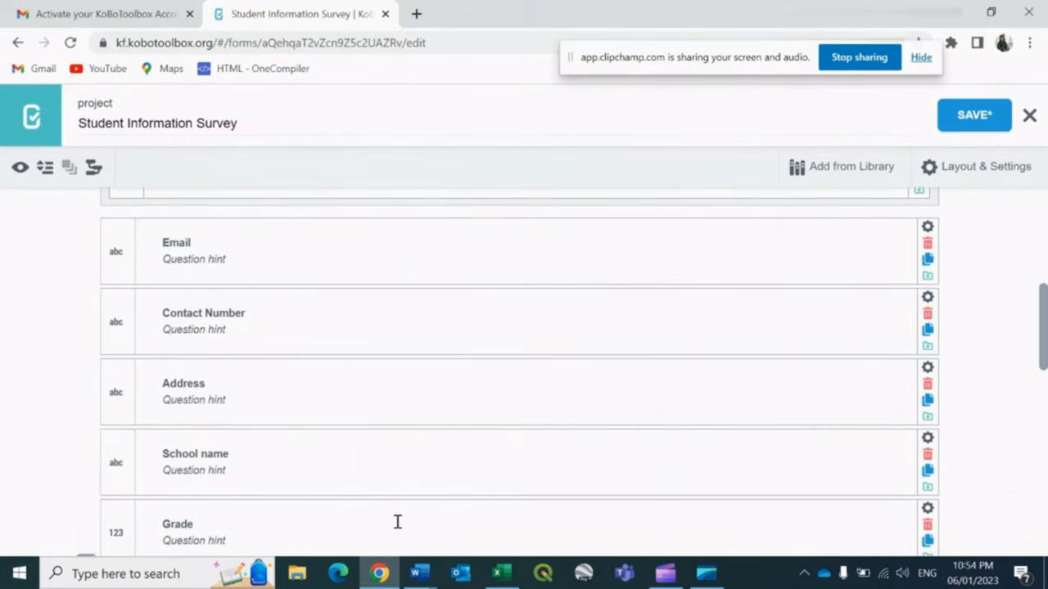
Group the Email, Contact Number and Address questions and name the group "Contact Information"
click(236, 243)
click(124, 241)
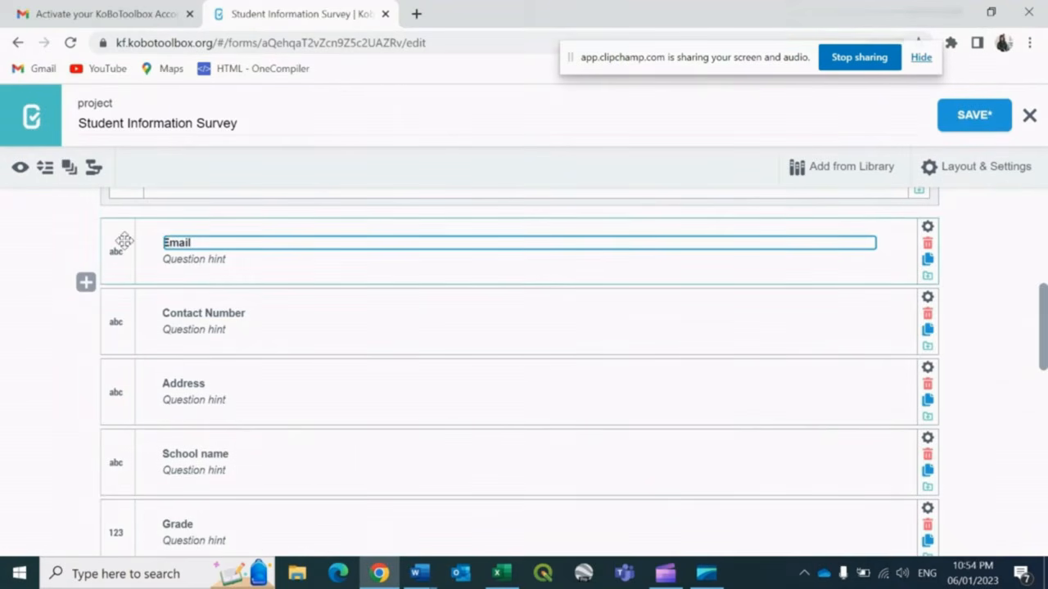
click(119, 322)
click(113, 381)
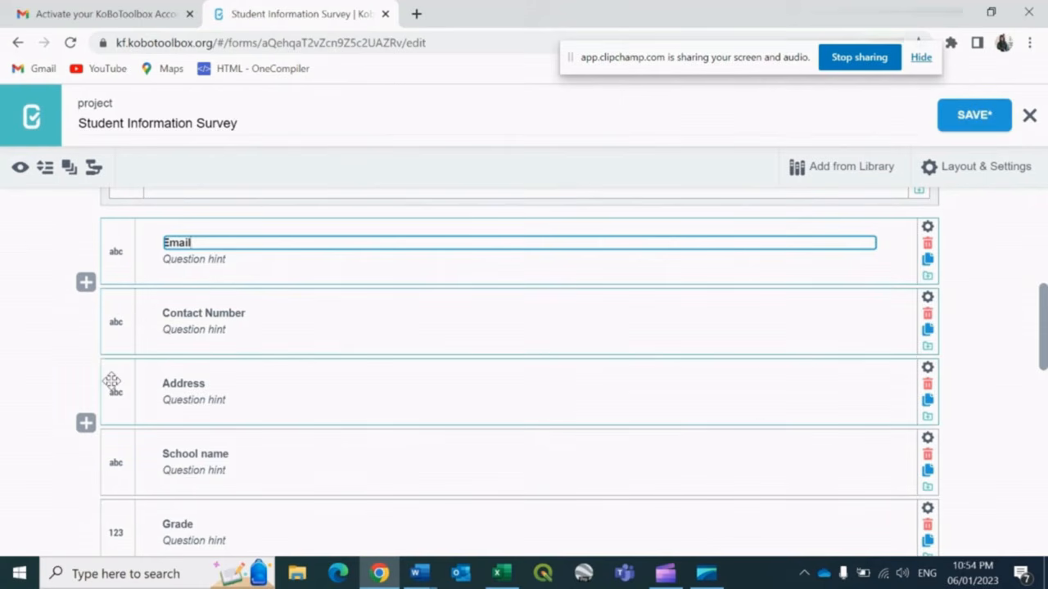
click(70, 169)
click(173, 243)
double_click(155, 240)
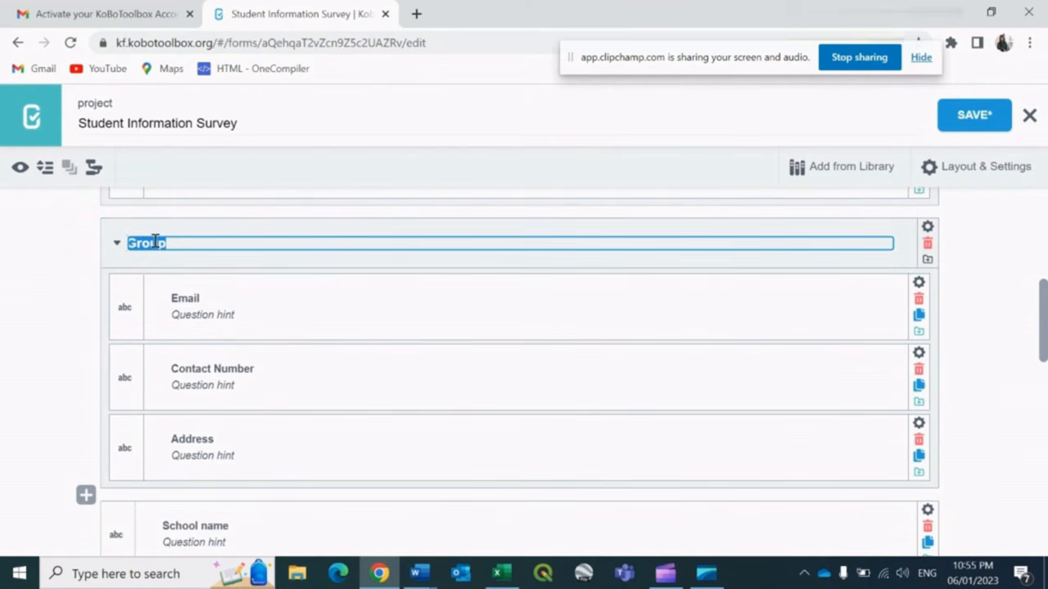
key(ctrl+v)
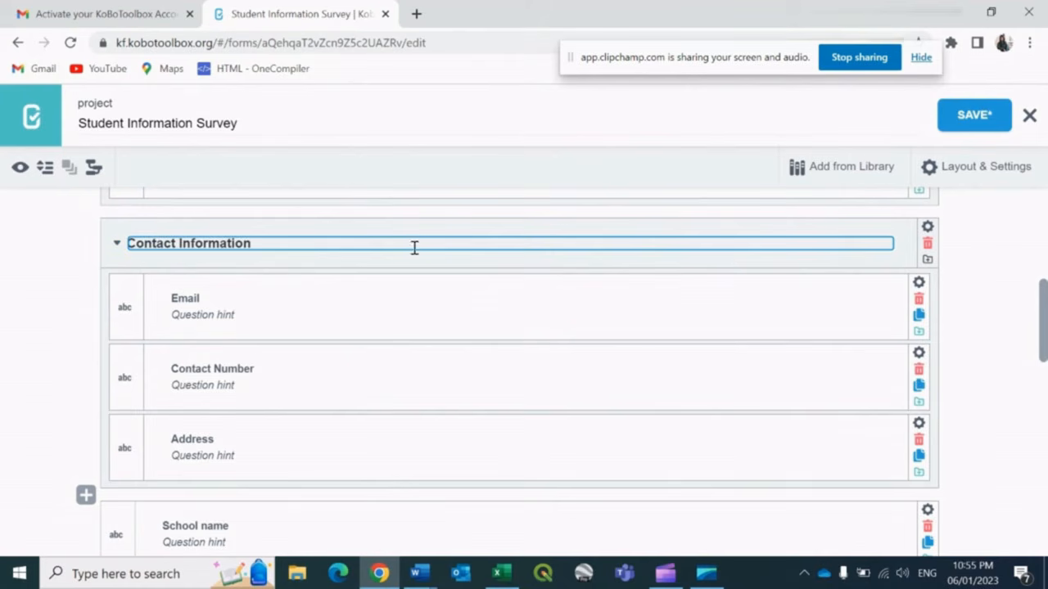
click(1, 269)
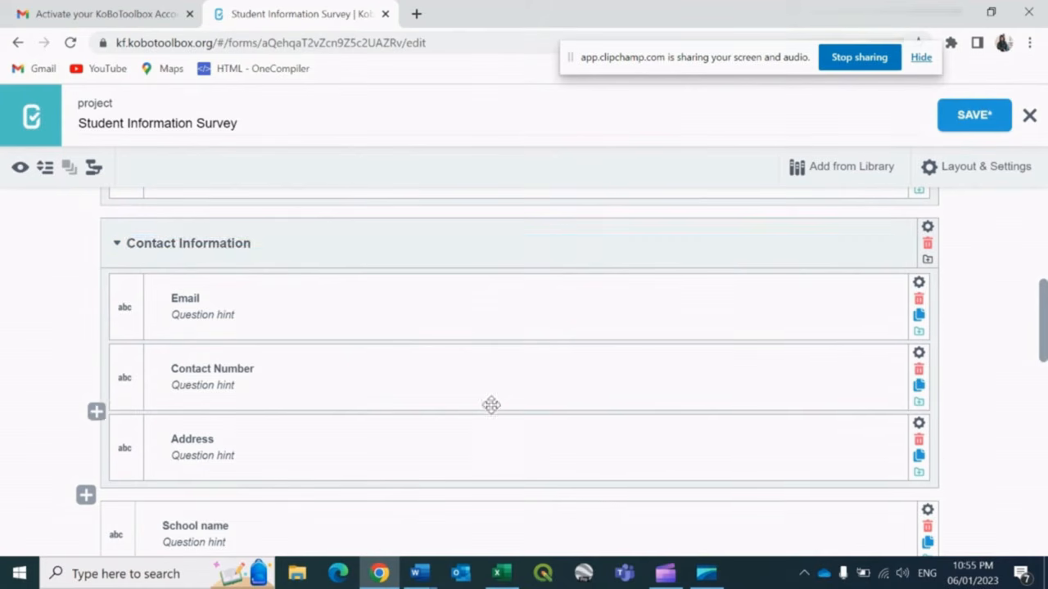
Move the research consent question to the start of the form, above the Personal Details group
scroll(328, 410, down, 2)
scroll(368, 438, down, 2)
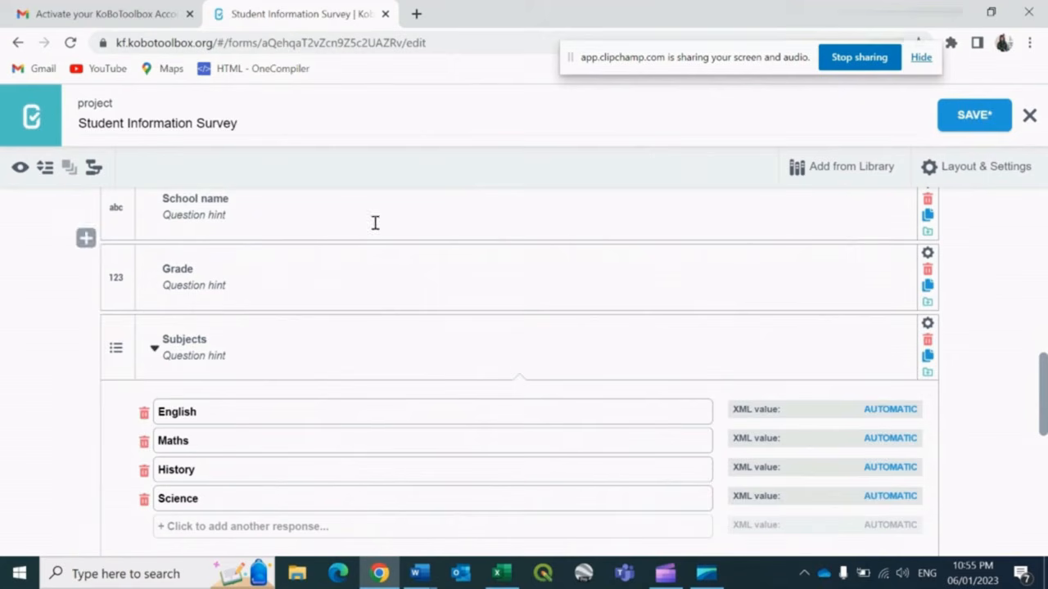
scroll(540, 420, up, 5)
scroll(540, 421, up, 3)
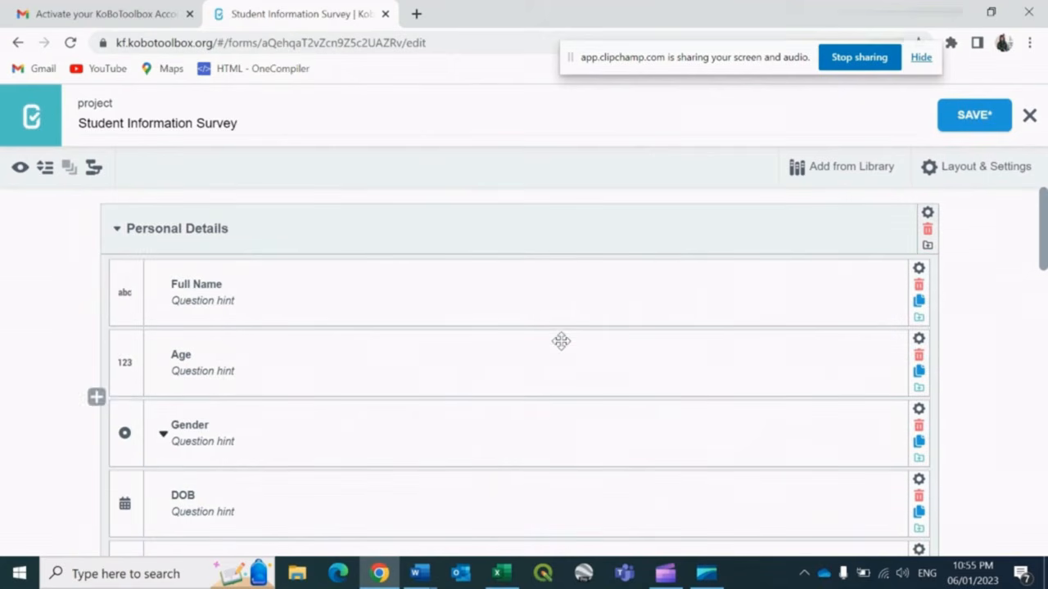
scroll(562, 342, down, 10)
scroll(306, 480, down, 3)
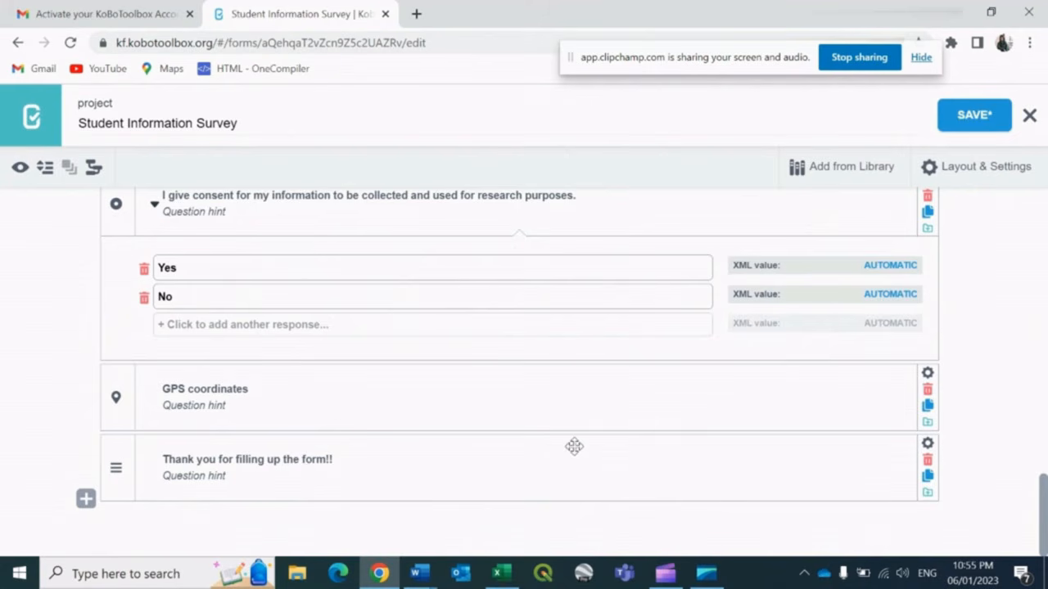
scroll(65, 322, up, 5)
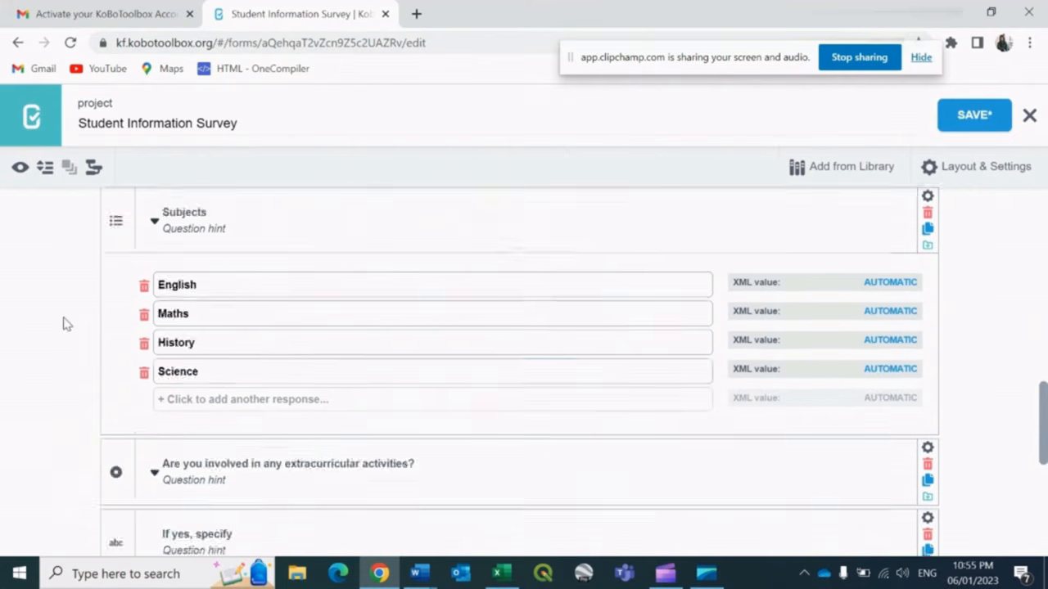
scroll(278, 358, down, 3)
drag(114, 346, 113, 135)
drag(115, 181, 115, 221)
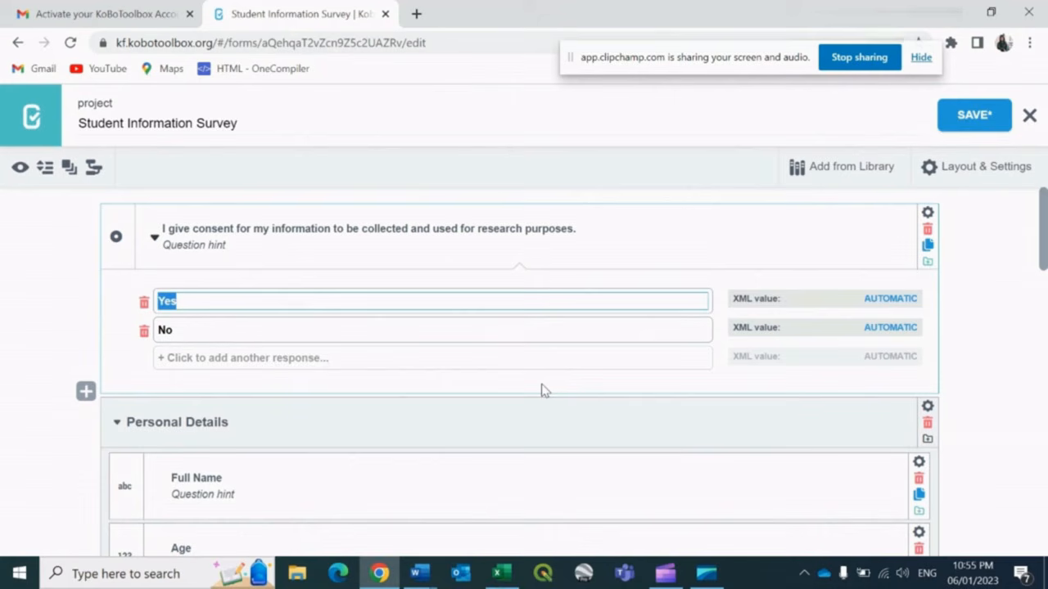
Add a skip logic condition to the Personal Details group so it displays only if the research consent question equals Yes
click(292, 421)
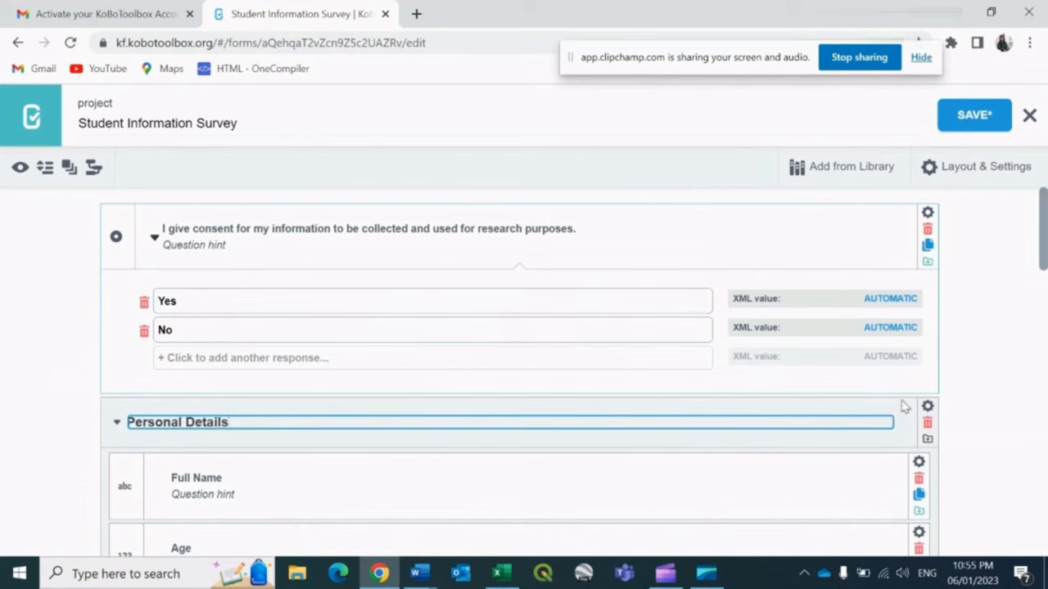
click(927, 406)
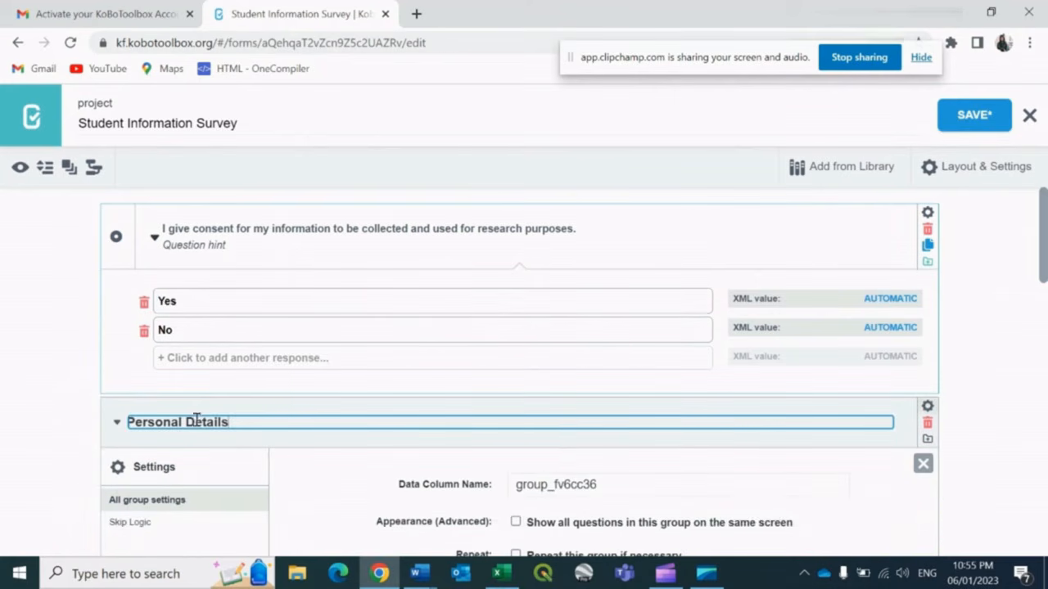
scroll(546, 461, down, 1)
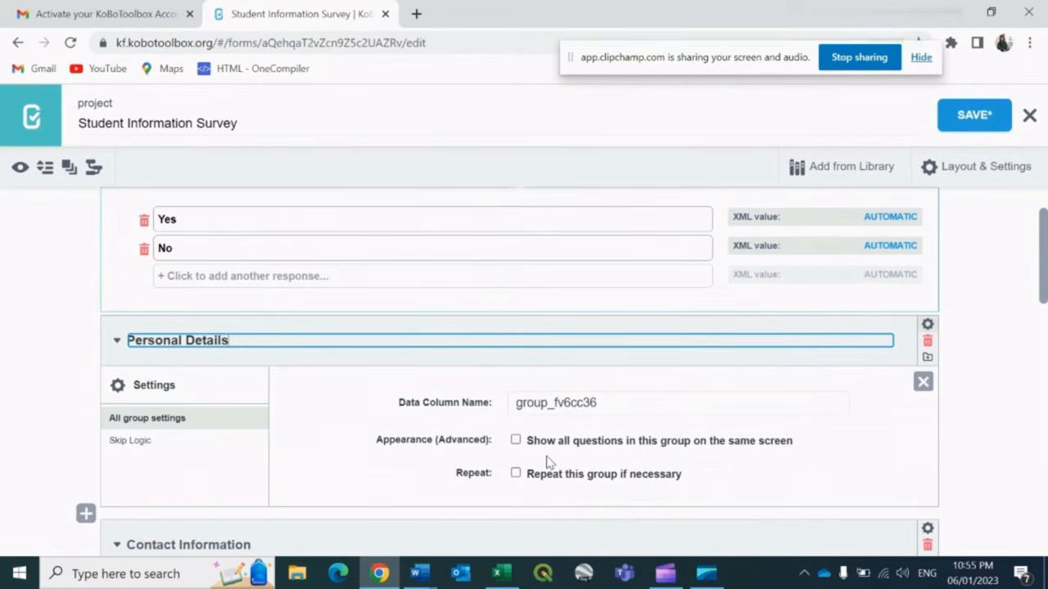
click(113, 447)
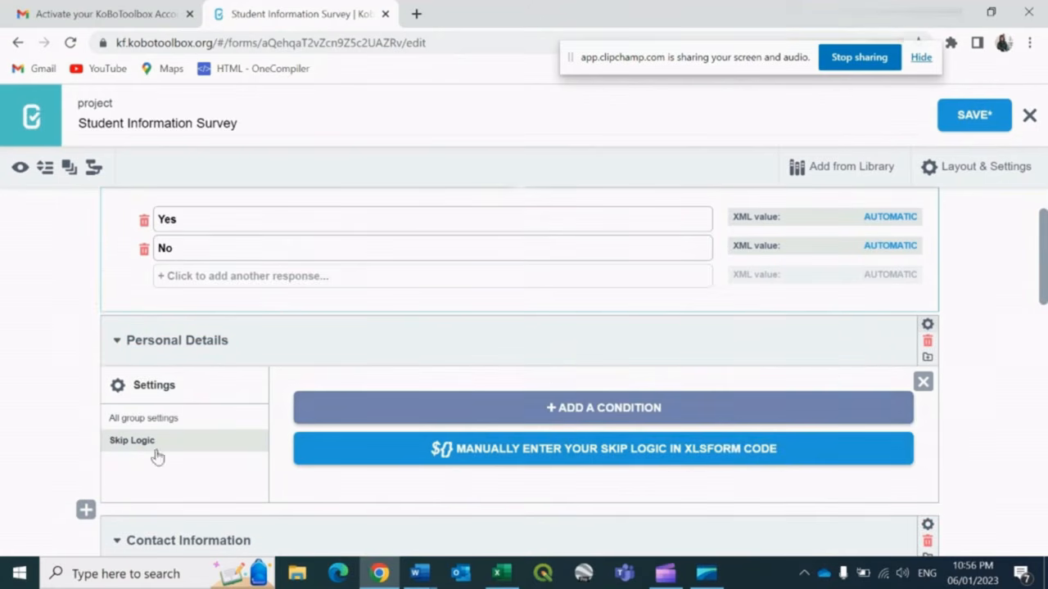
click(585, 416)
click(467, 446)
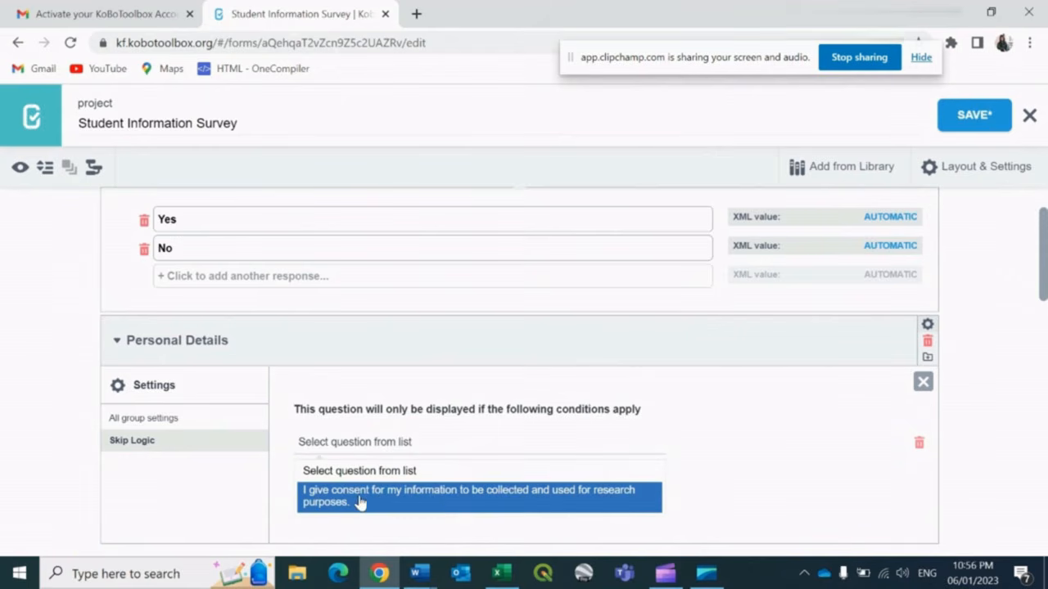
click(462, 503)
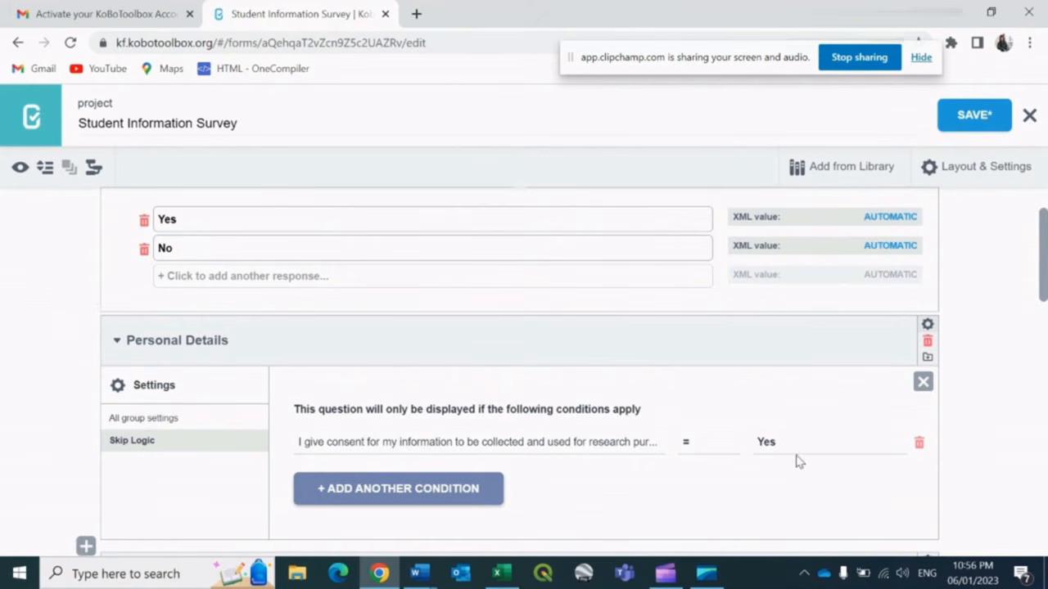
Close the group's skip logic settings and make a response to the research consent question mandatory
click(922, 383)
scroll(592, 394, up, 1)
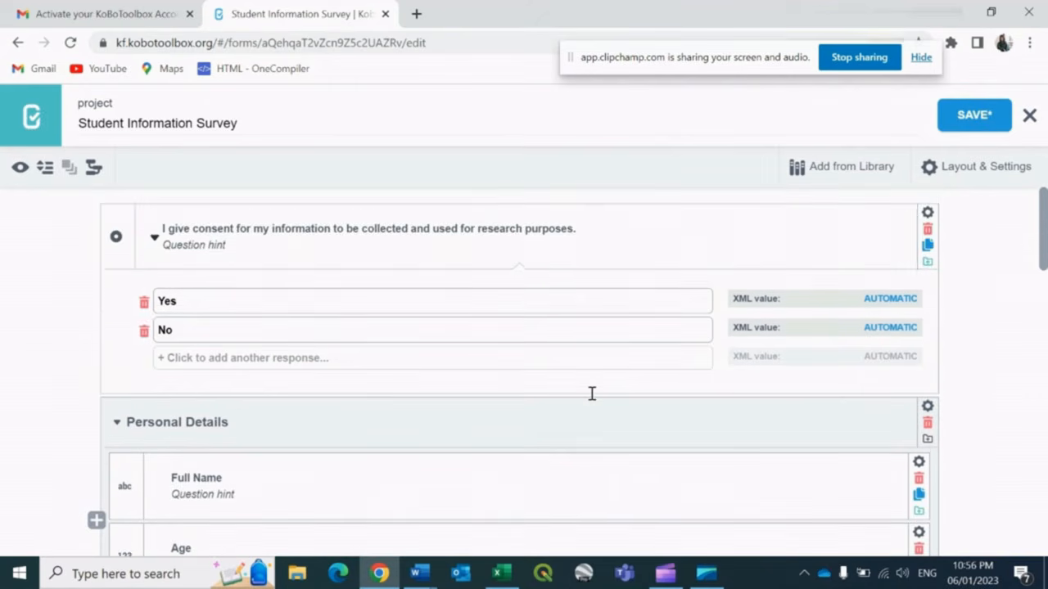
click(928, 214)
click(515, 382)
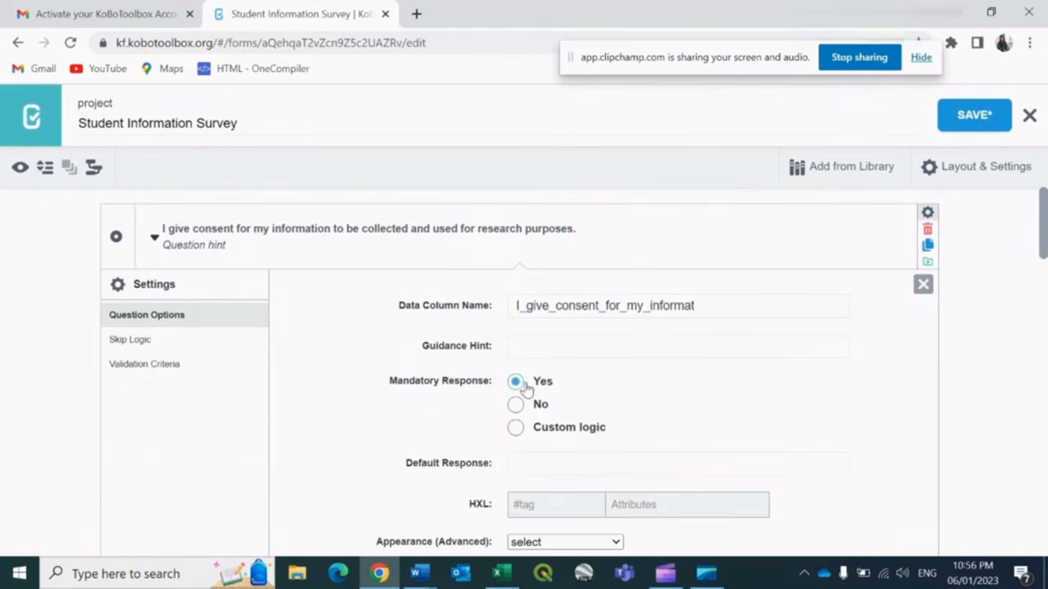
click(922, 284)
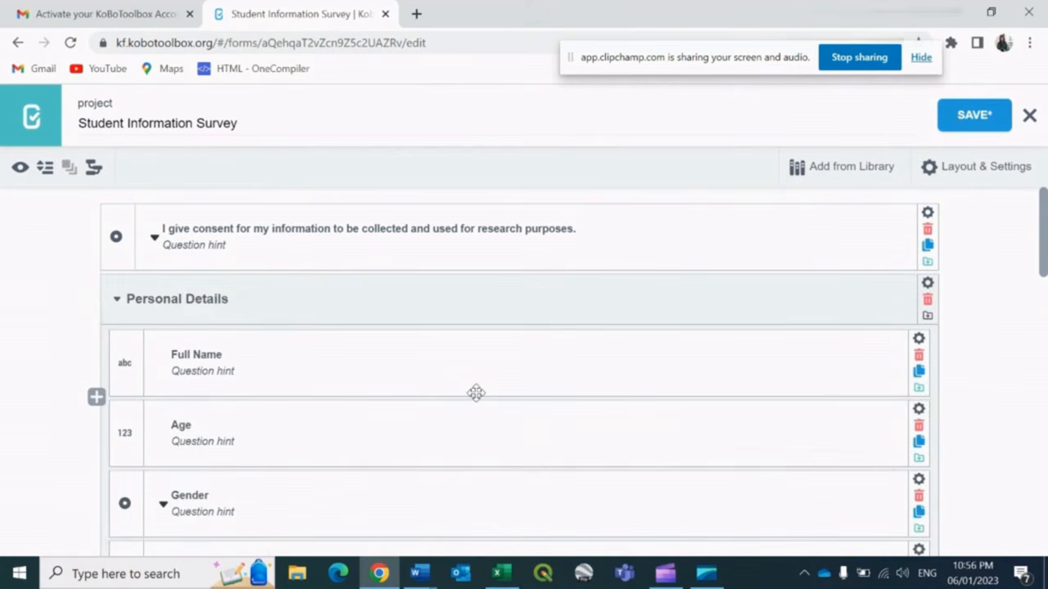
Save the survey form and open its preview
scroll(476, 393, down, 3)
scroll(476, 393, up, 3)
scroll(475, 393, down, 5)
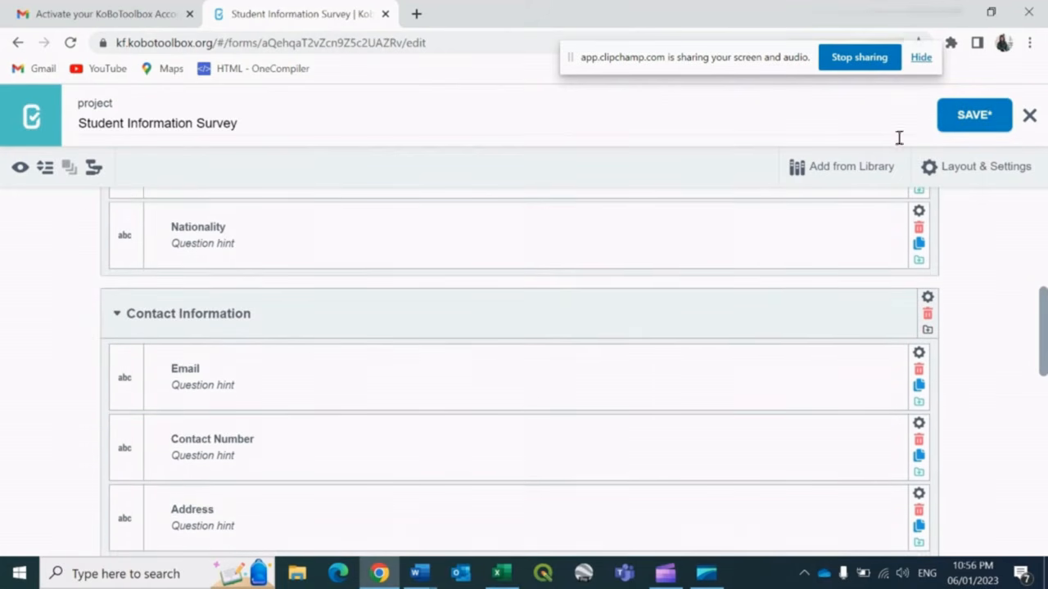
click(19, 168)
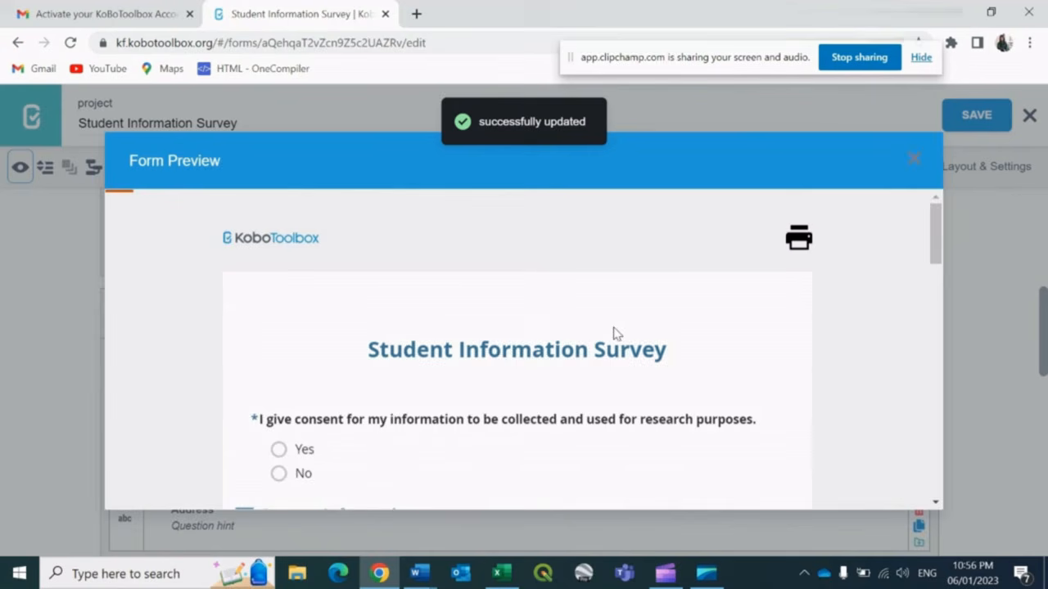
Examine which groups and questions the form preview shows while the research consent question is unanswered
scroll(425, 407, down, 5)
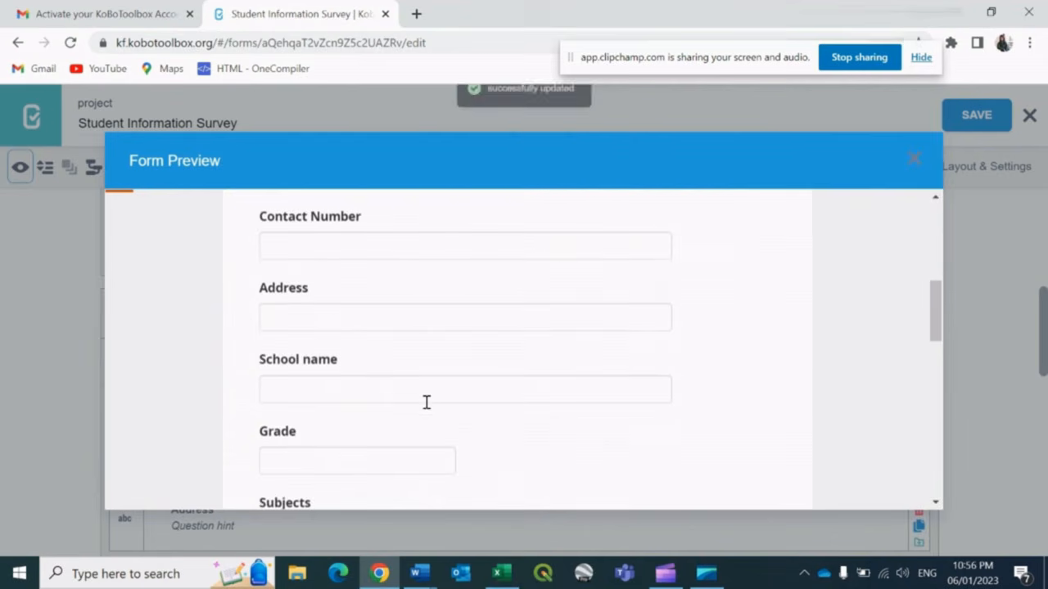
scroll(425, 402, up, 5)
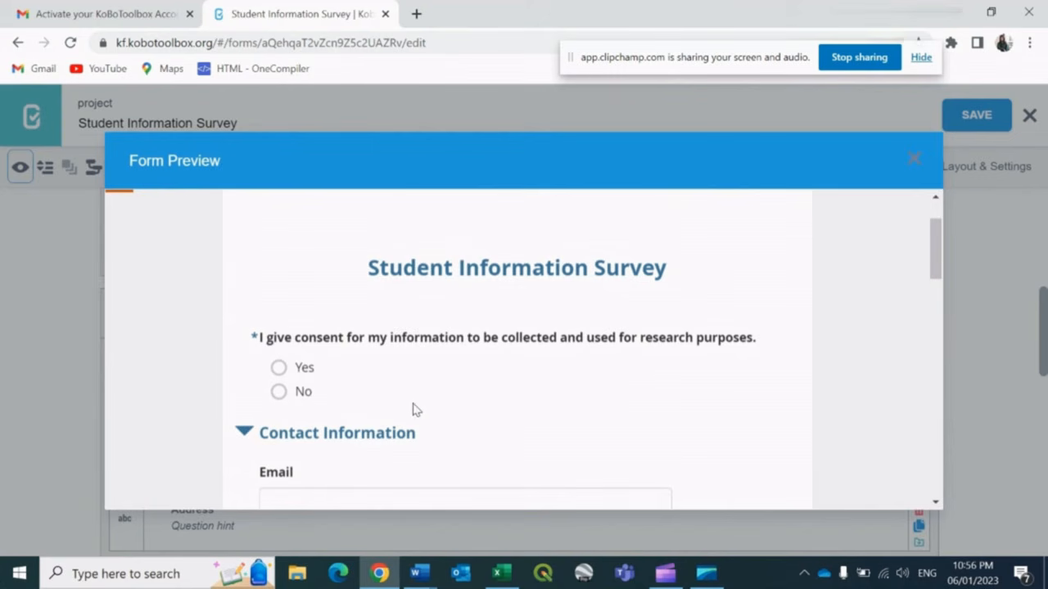
scroll(377, 395, down, 2)
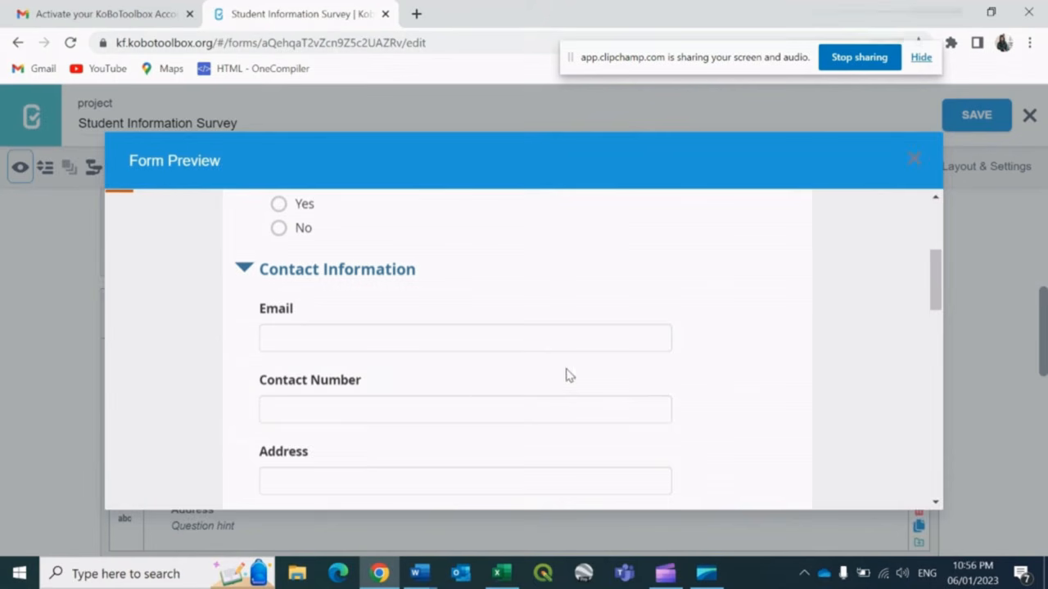
scroll(569, 375, down, 3)
scroll(410, 328, up, 6)
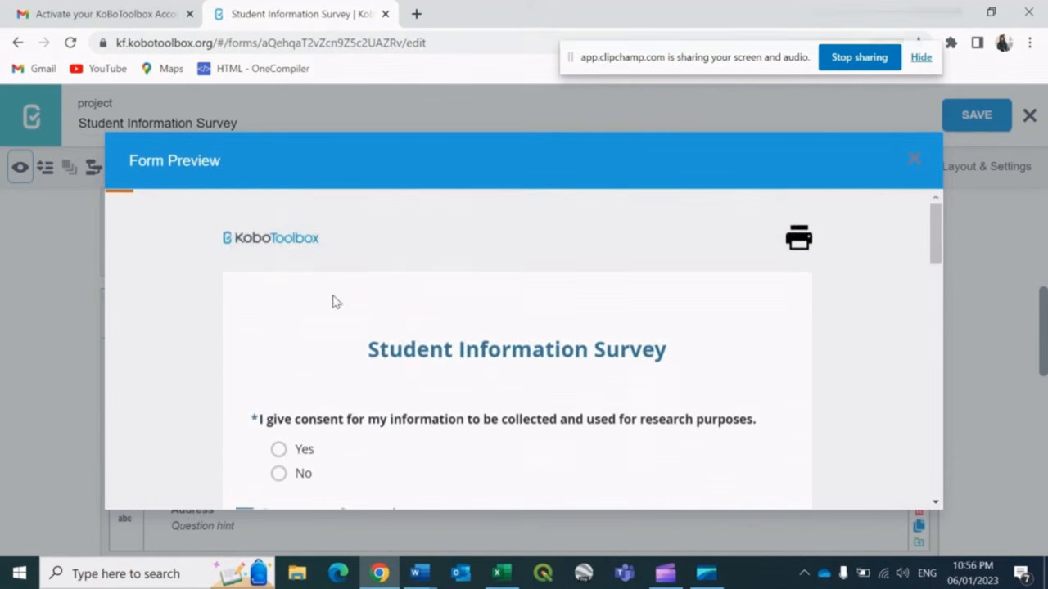
scroll(351, 374, down, 5)
scroll(388, 384, up, 4)
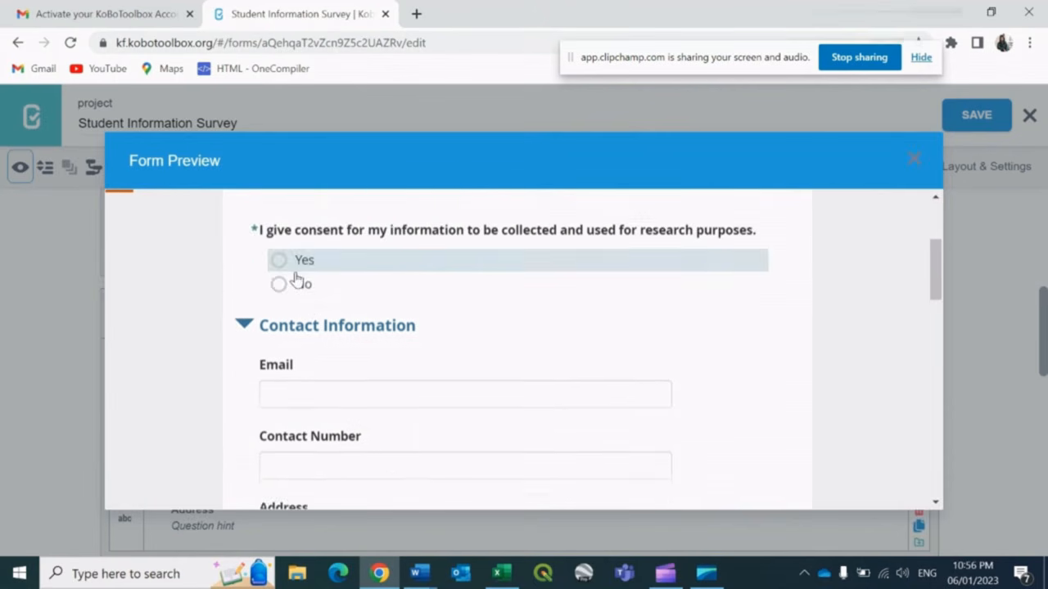
Answer Yes to the research consent question in the preview and check the display of the Personal Details group
scroll(296, 279, up, 1)
click(279, 285)
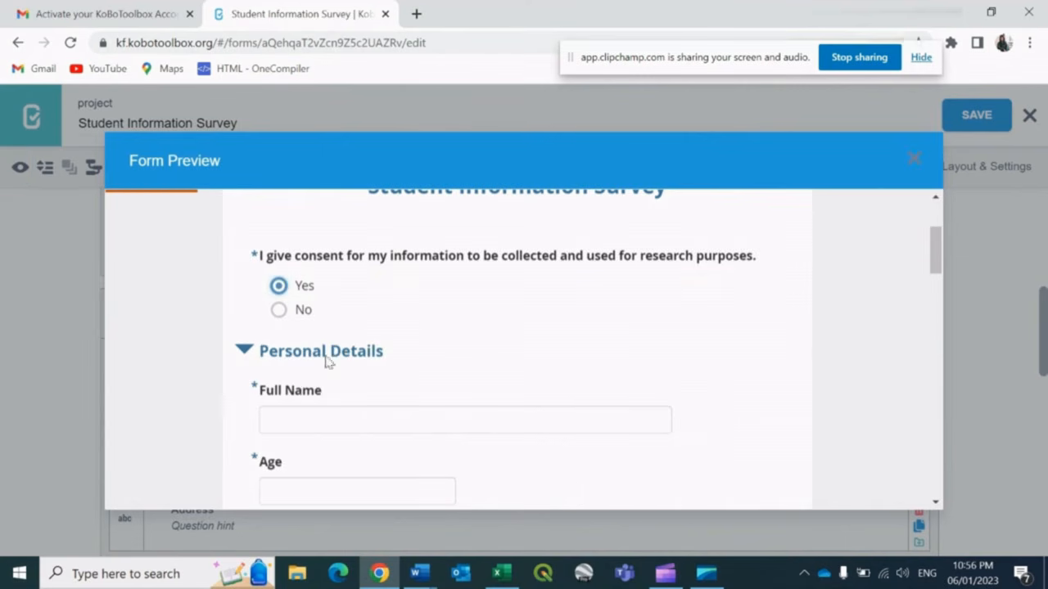
scroll(337, 479, down, 1)
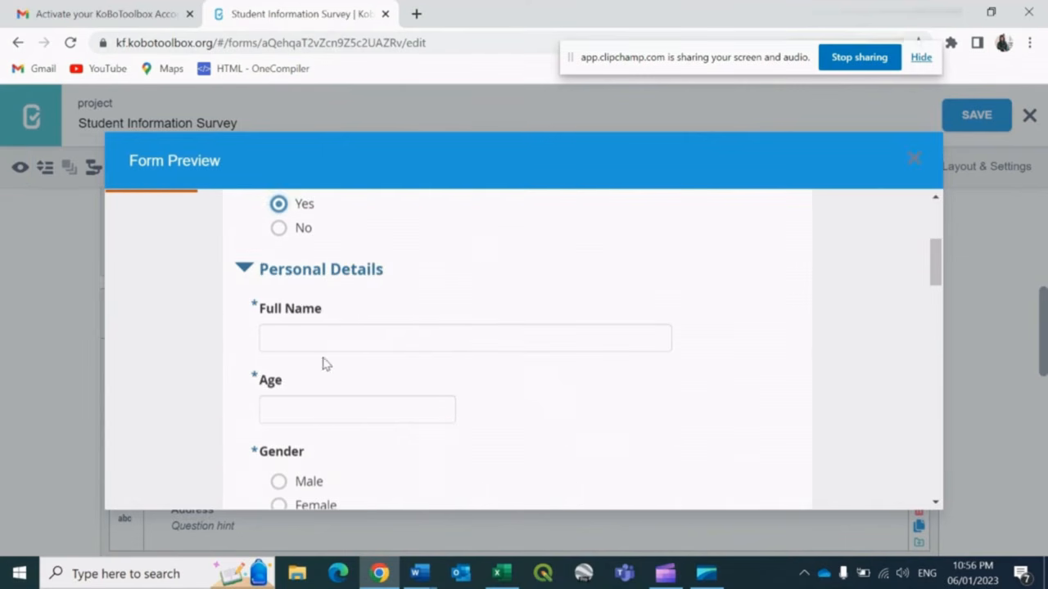
scroll(311, 401, down, 2)
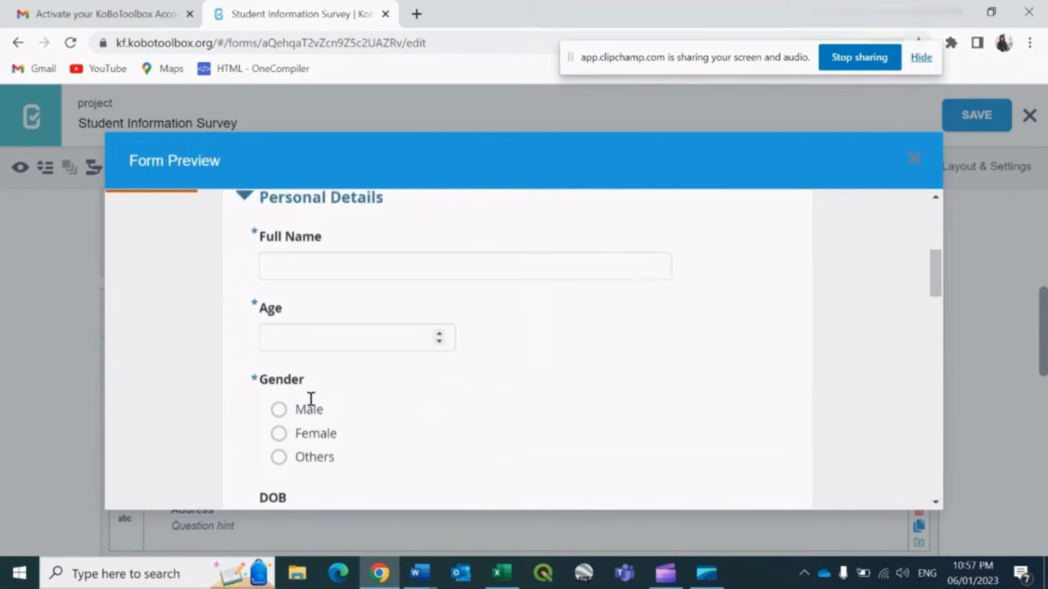
scroll(325, 410, down, 2)
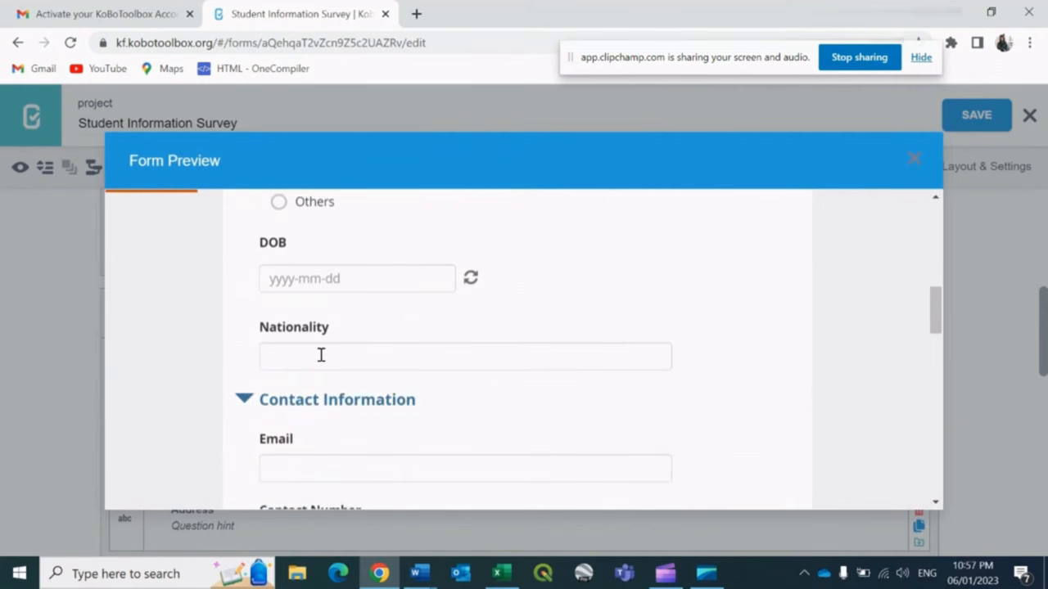
scroll(328, 361, up, 4)
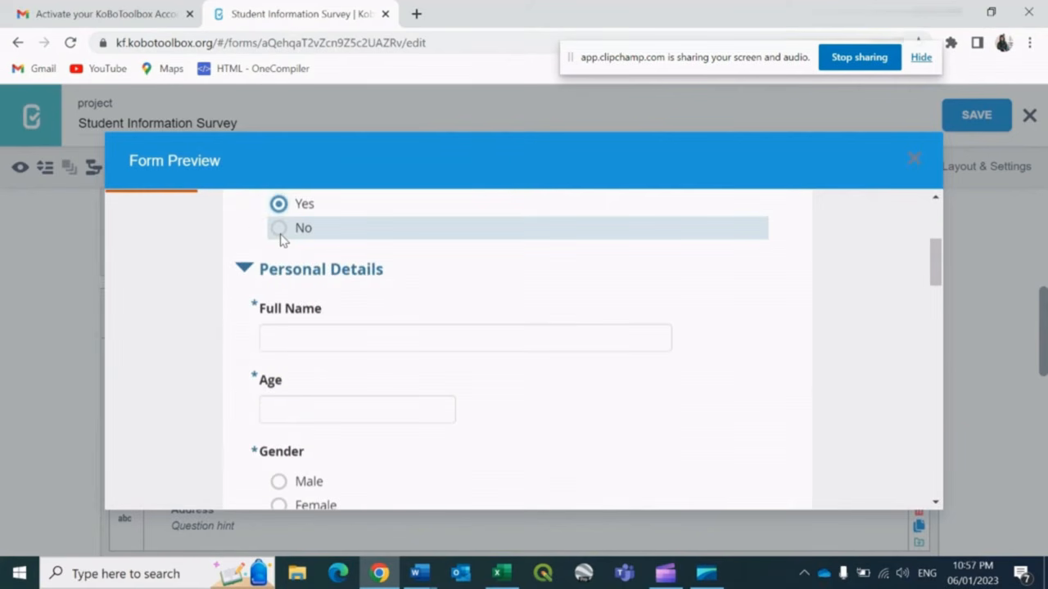
Change the consent answer to No in the preview, check which groups are displayed, and close the preview
click(280, 231)
scroll(336, 303, up, 1)
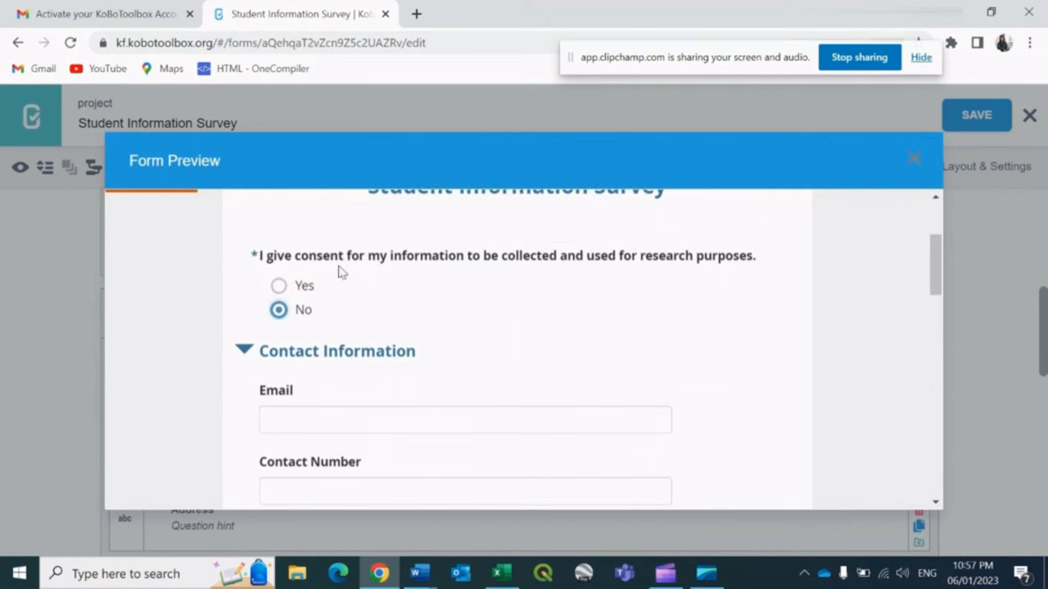
scroll(347, 390, down, 2)
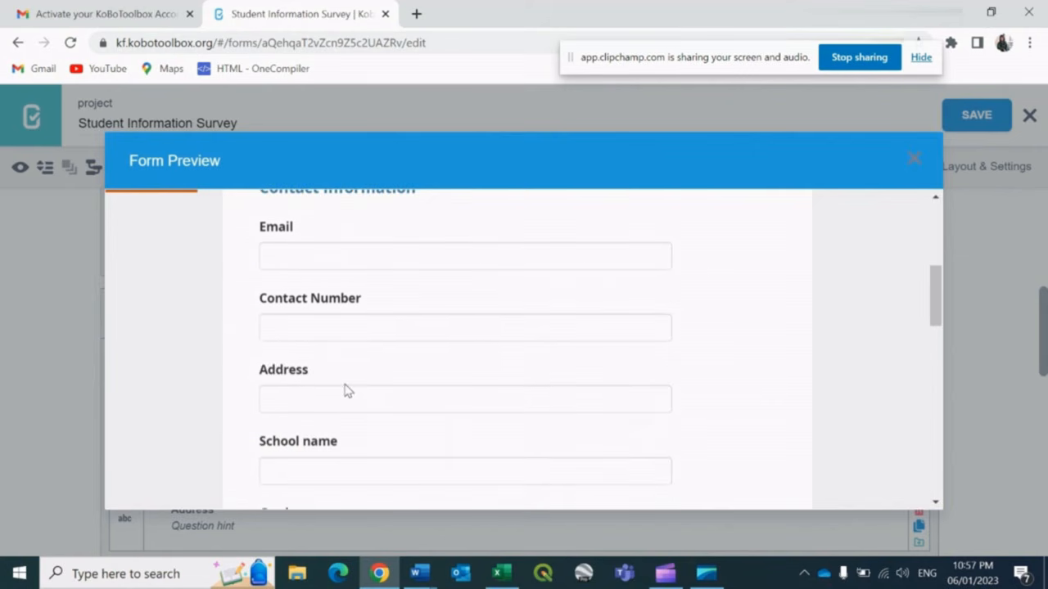
click(912, 160)
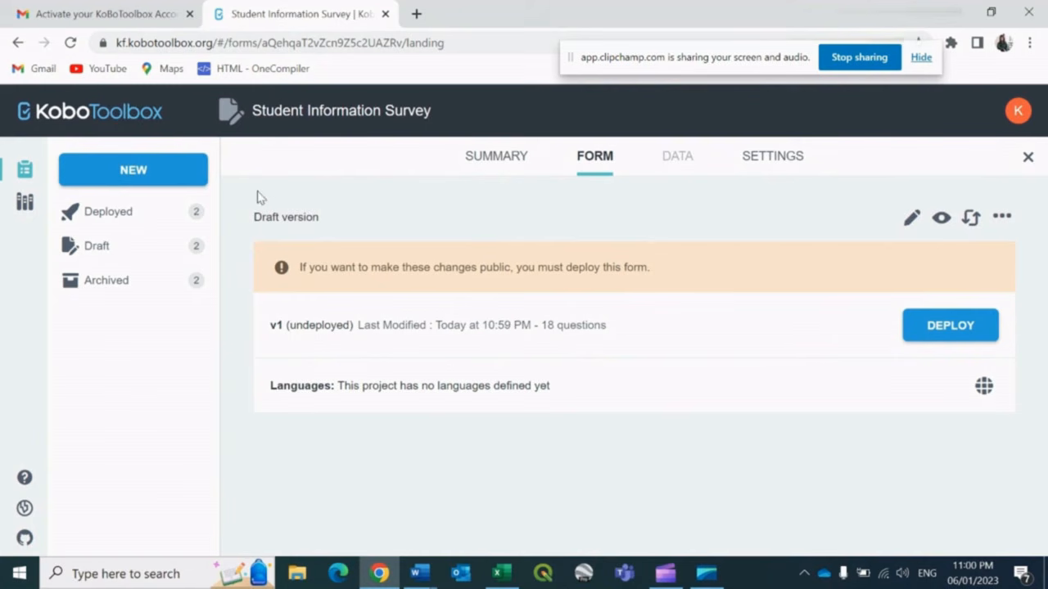
Deploy the draft version of the Student Information Survey
drag(258, 198, 571, 438)
click(652, 444)
click(951, 328)
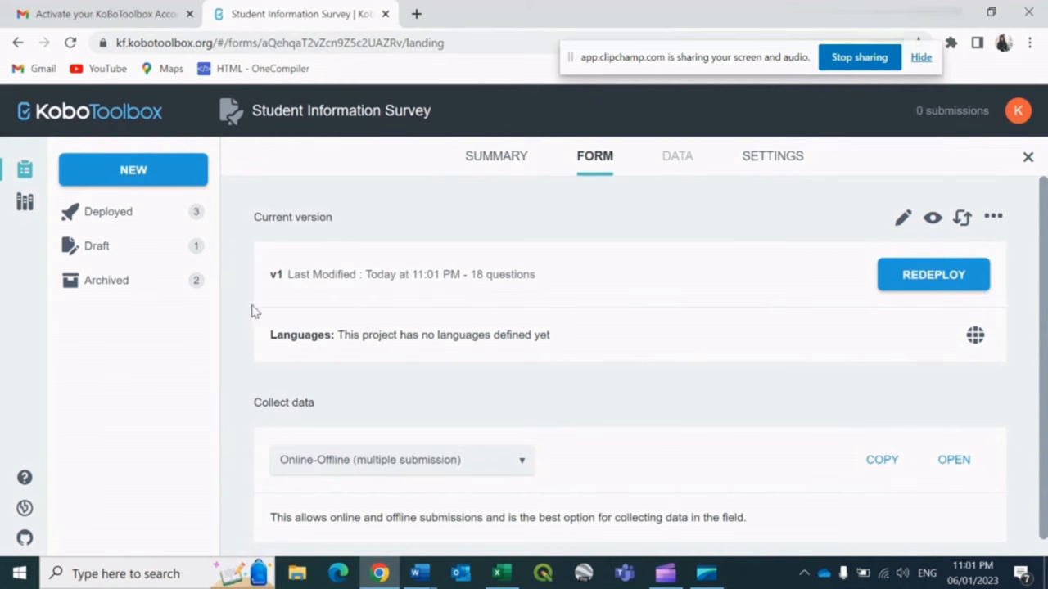
Save the deployed Student Information Survey again from the form editor and return to its project page
click(904, 219)
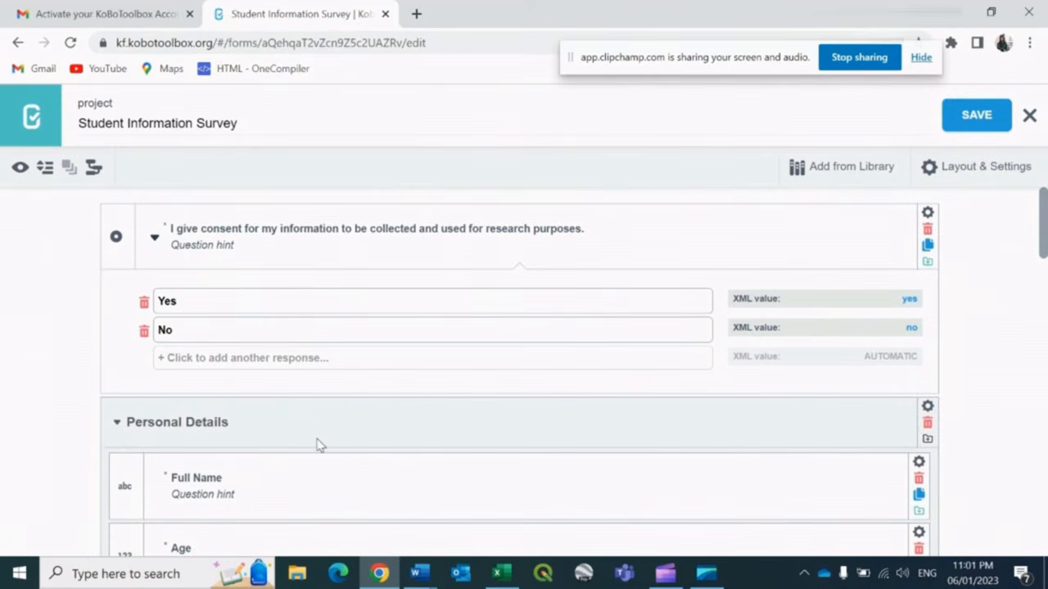
click(979, 114)
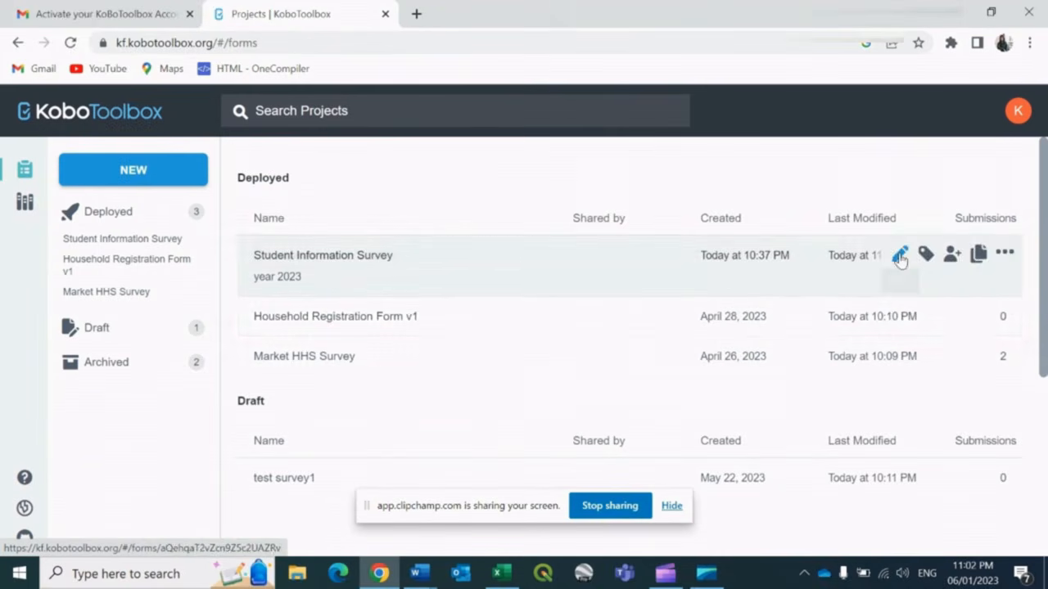
mouse_move(451, 333)
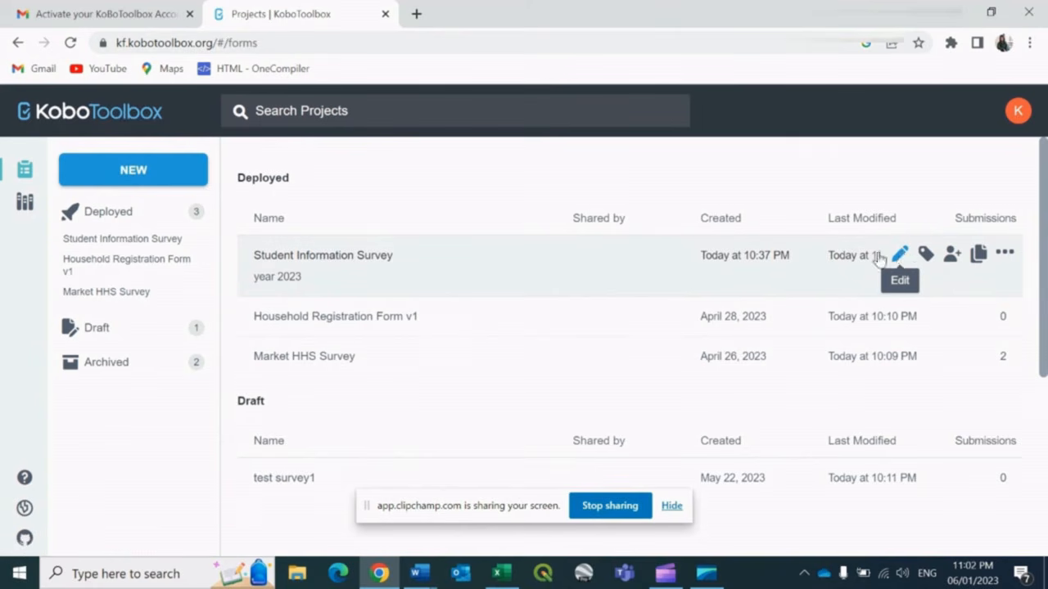
click(748, 263)
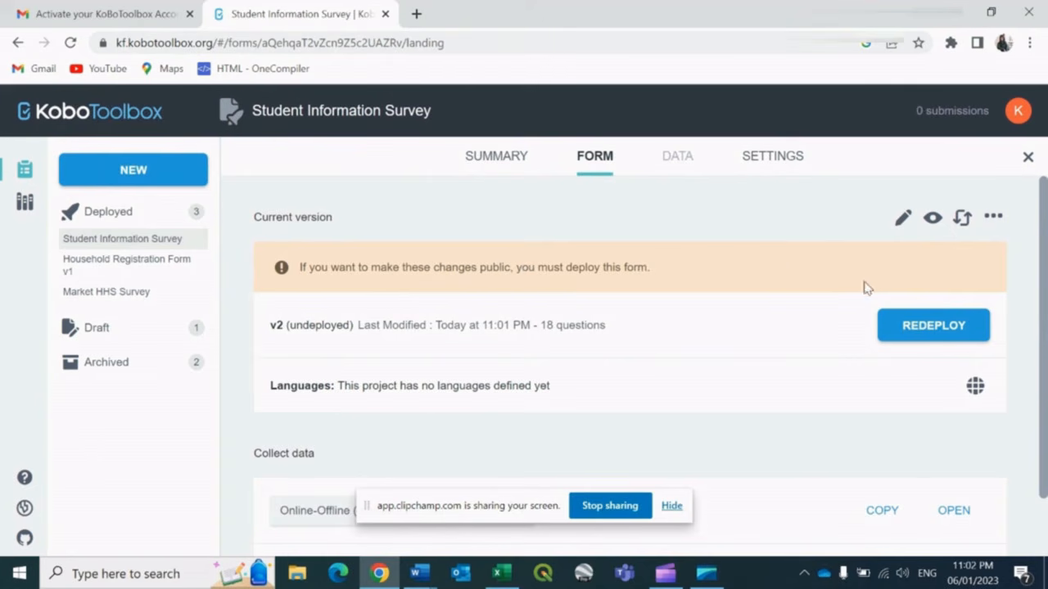
Redeploy the undeployed v2 of the survey, overwriting the existing deployment
drag(281, 325, 661, 331)
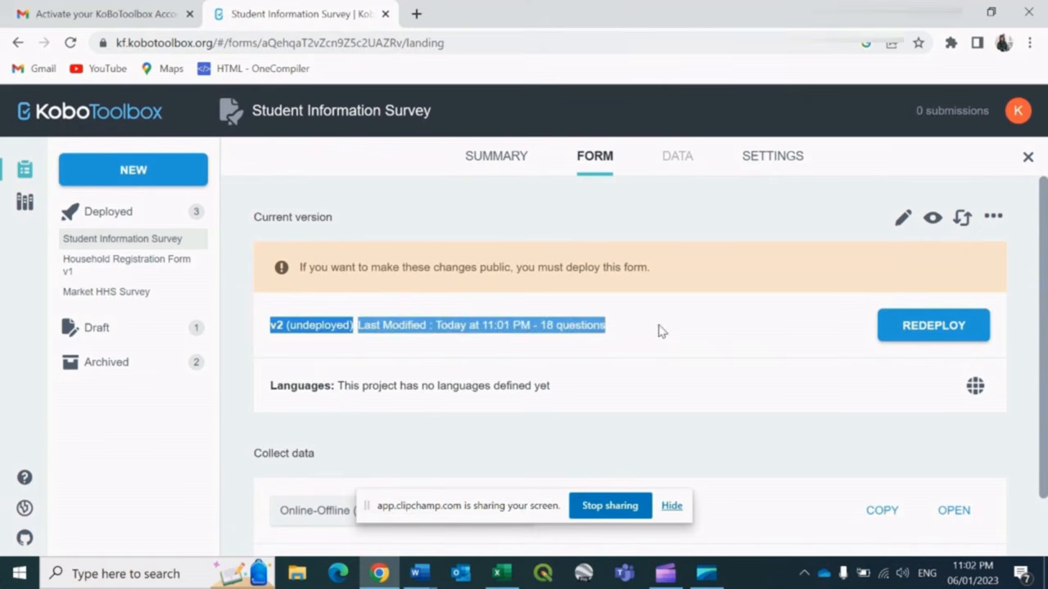
click(344, 346)
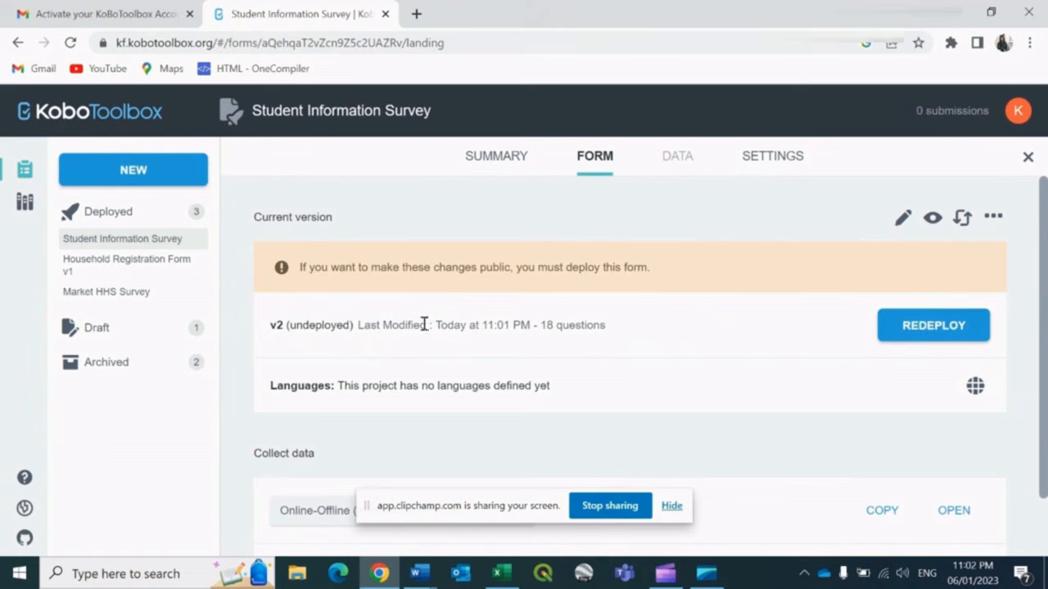
click(894, 329)
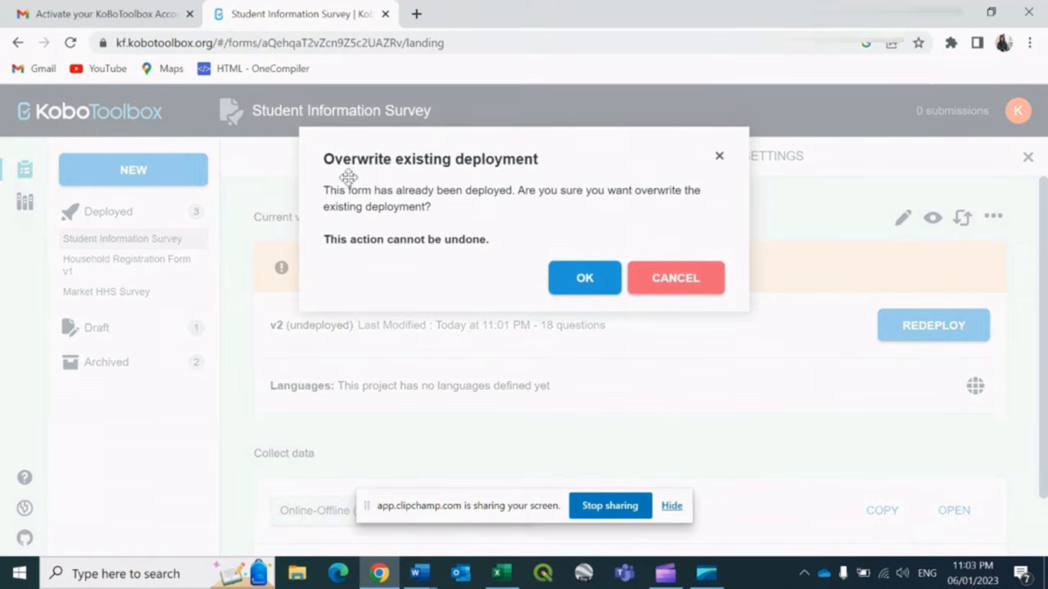
click(584, 280)
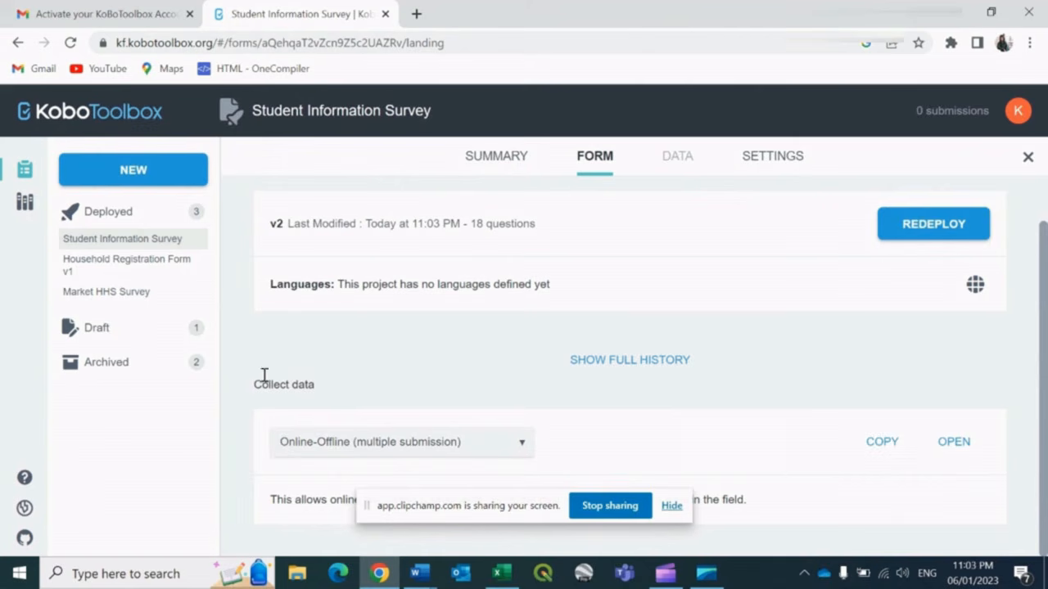
Set the data collection method to Android application and review the KoboCollect setup instructions, including the server URL and login details
click(502, 449)
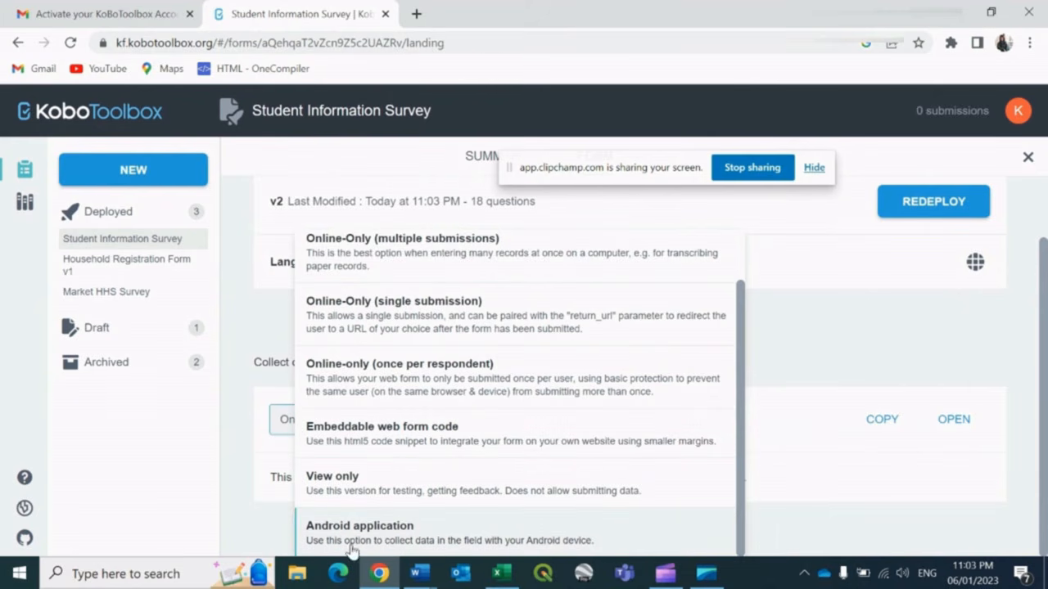
click(585, 546)
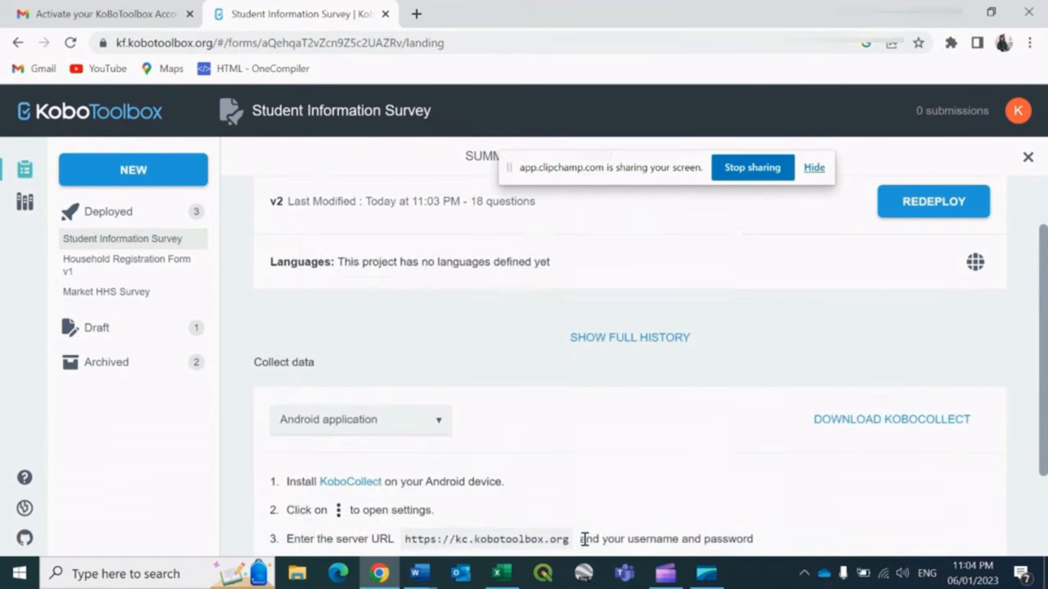
scroll(639, 489, down, 2)
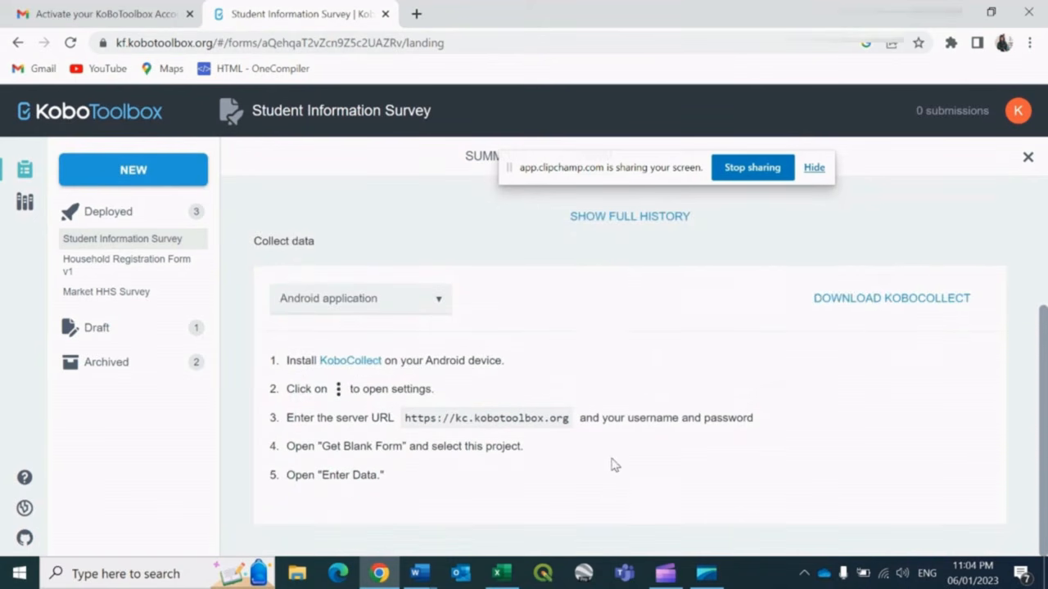
drag(405, 419, 581, 421)
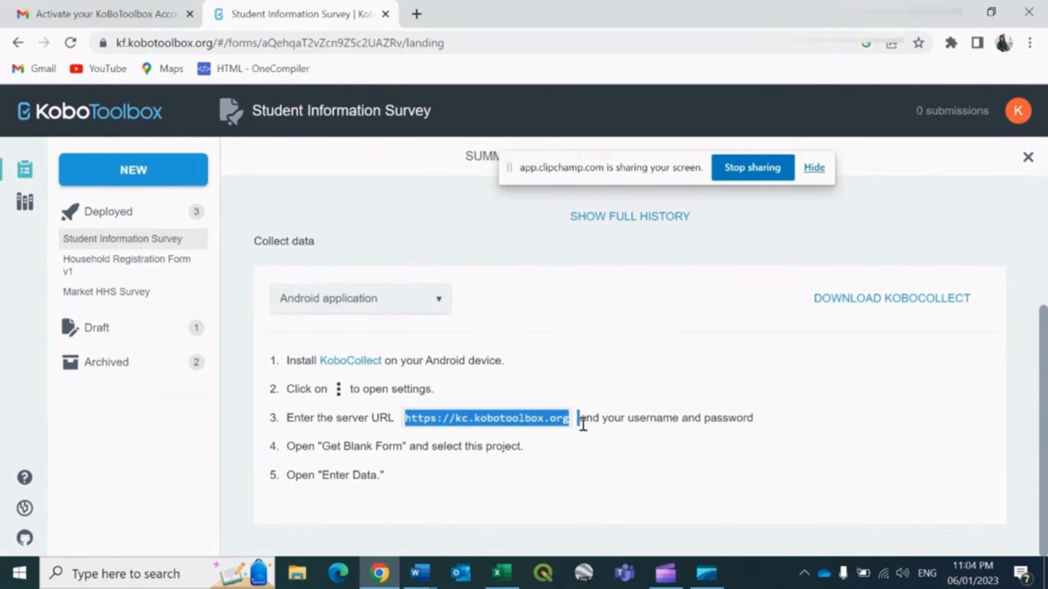
double_click(651, 419)
double_click(734, 417)
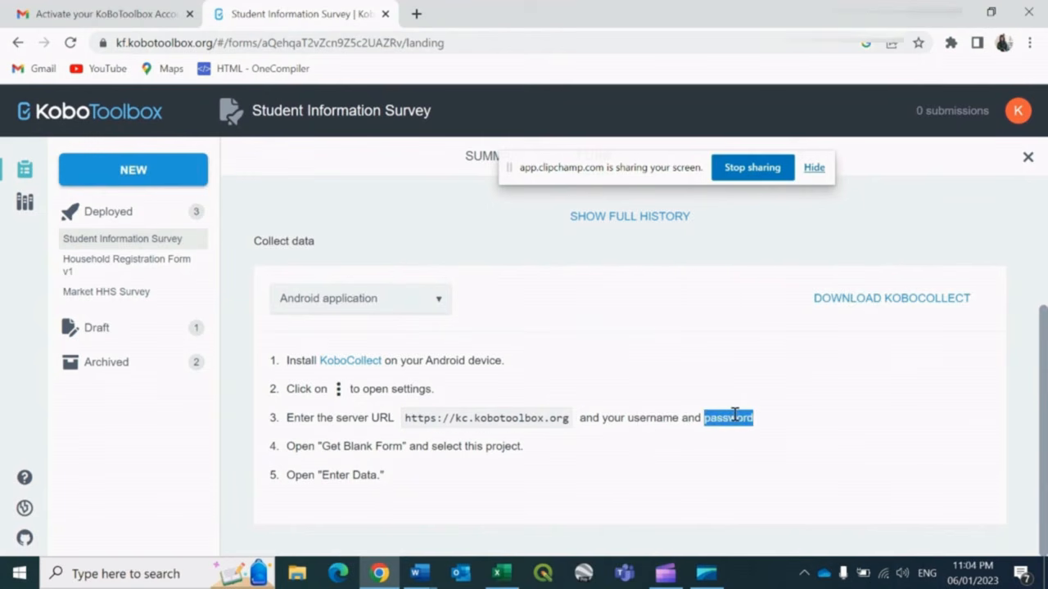
Open the sharing permissions of the Student Information Survey and review the access options offered when adding a user
scroll(735, 418, up, 3)
click(992, 218)
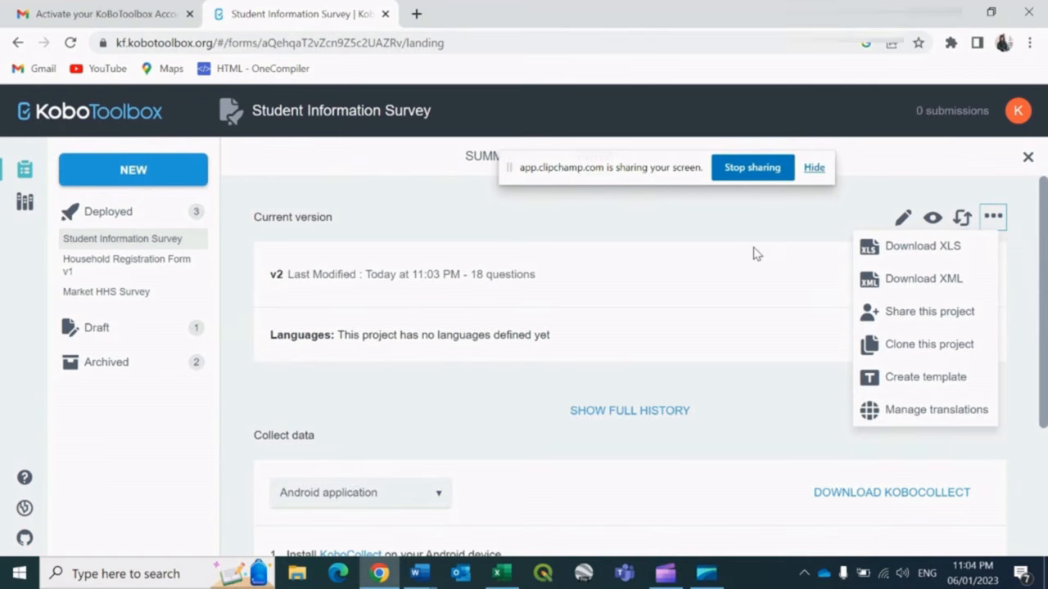
click(902, 311)
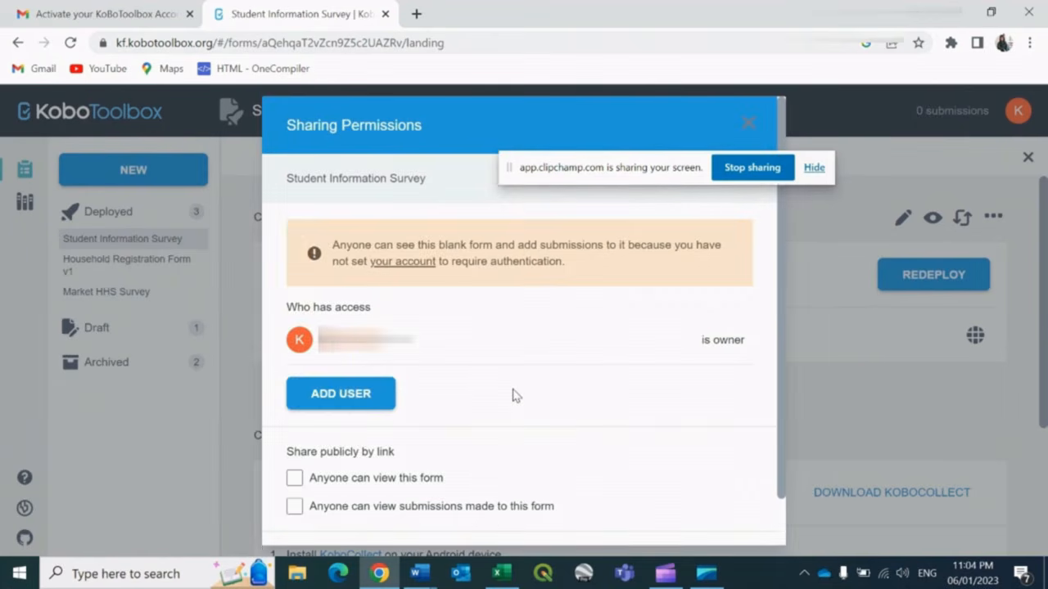
click(362, 392)
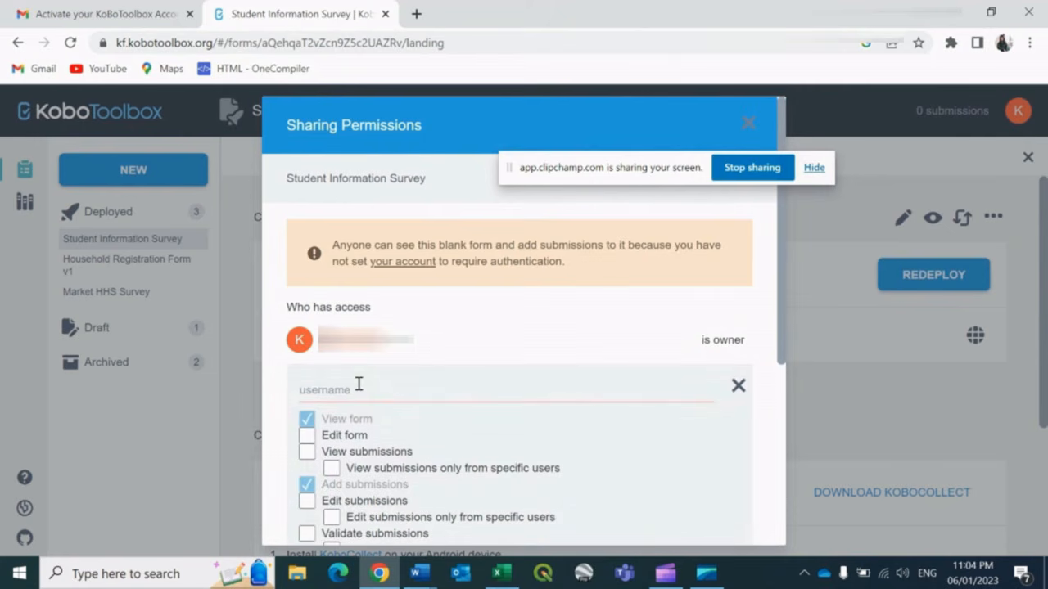
click(358, 392)
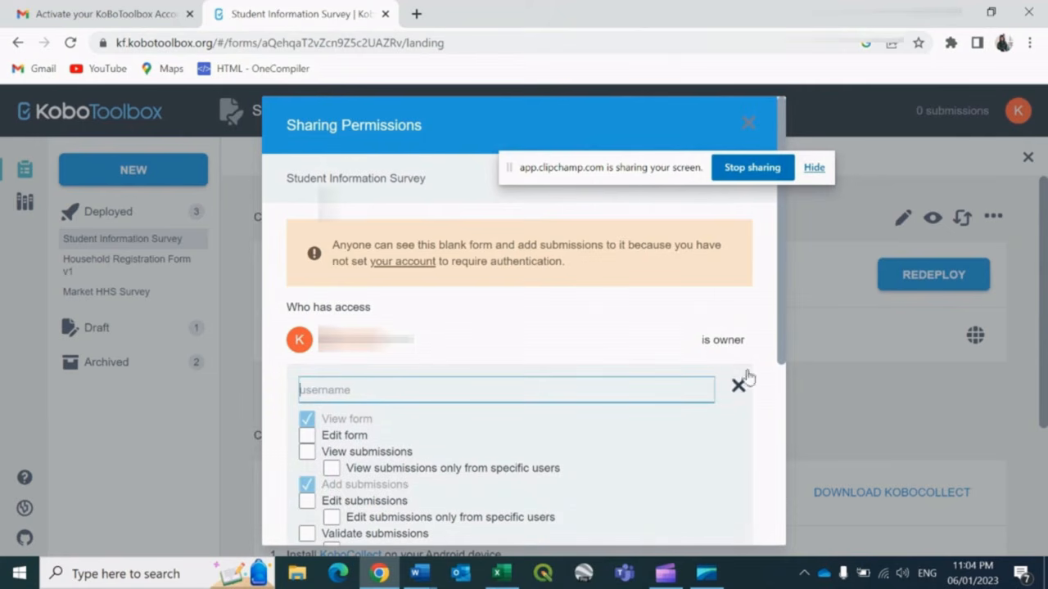
scroll(781, 358, down, 2)
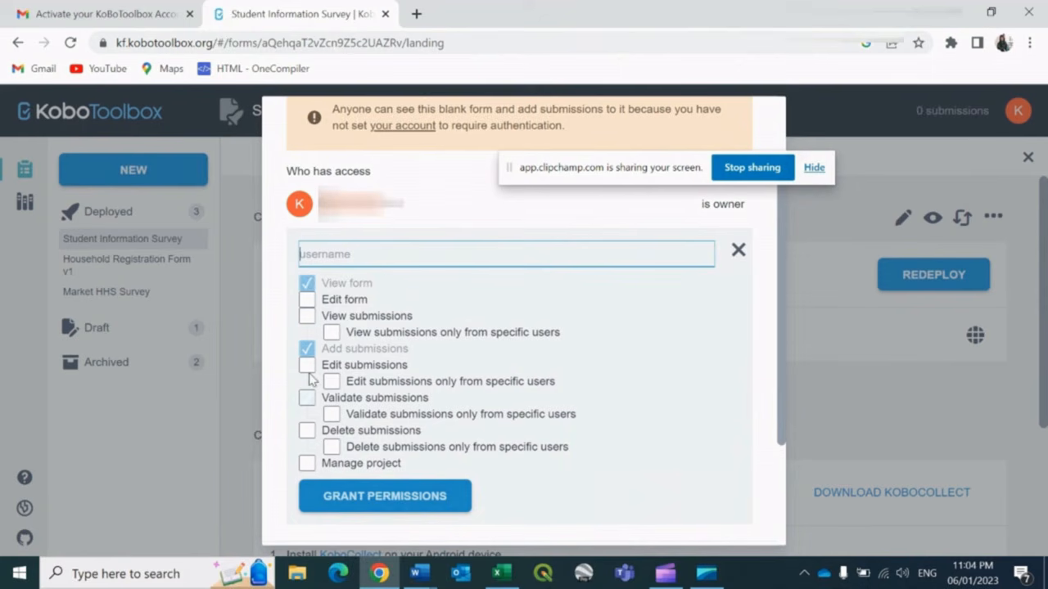
scroll(309, 379, up, 2)
scroll(384, 541, down, 4)
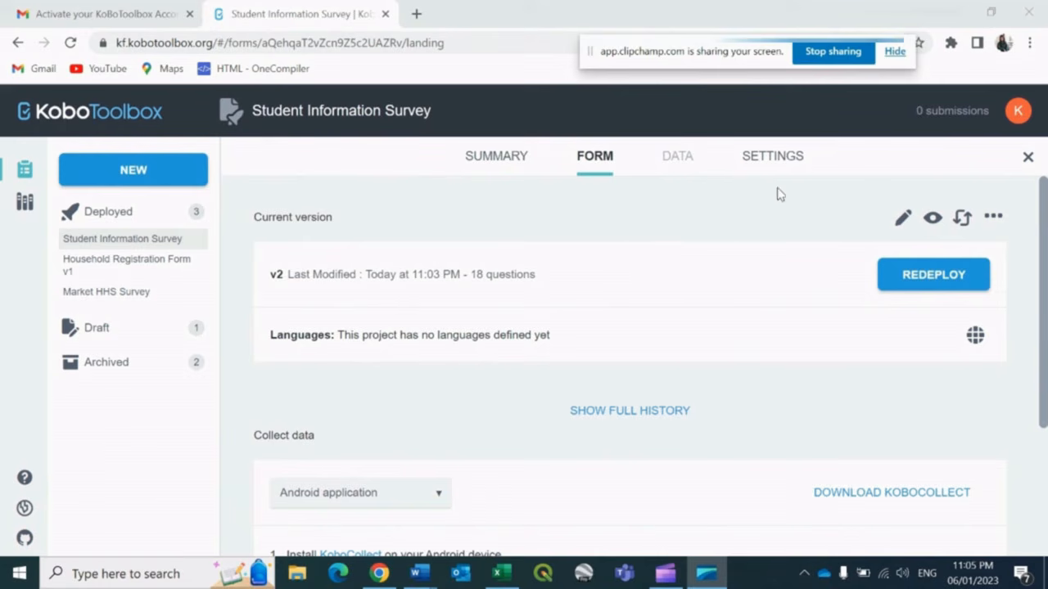
Check the Student Information Survey's summary, the Household Registration Form v1 project page, and the Market HHS Survey's form and summary pages
double_click(679, 167)
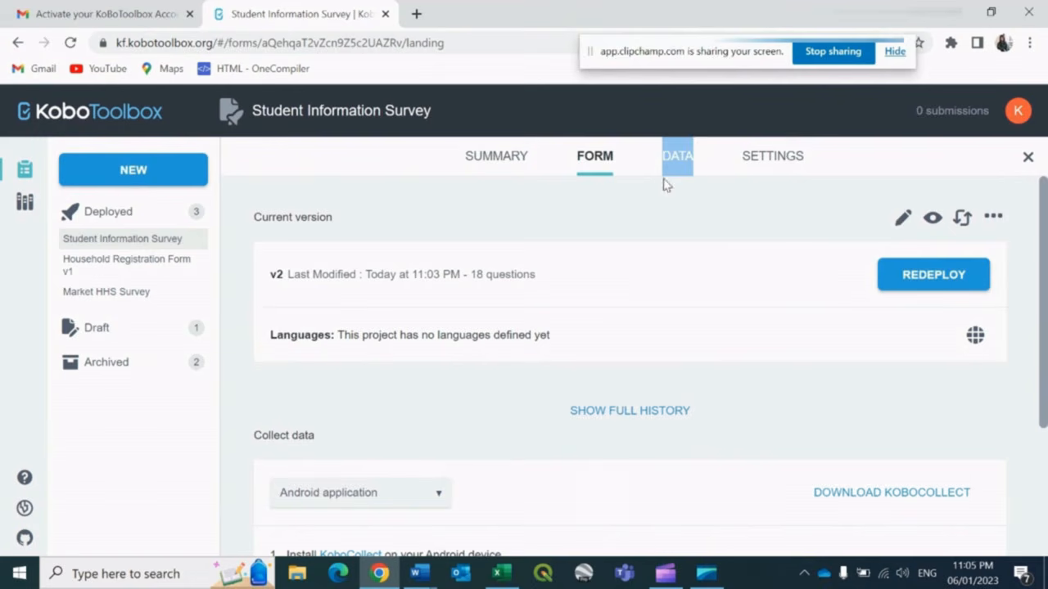
click(538, 171)
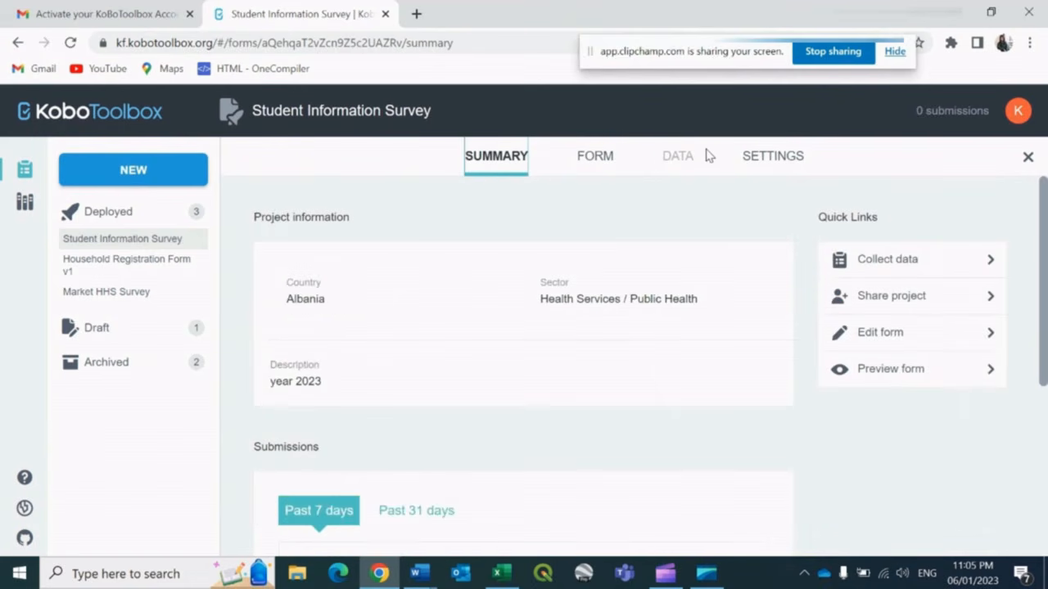
click(88, 271)
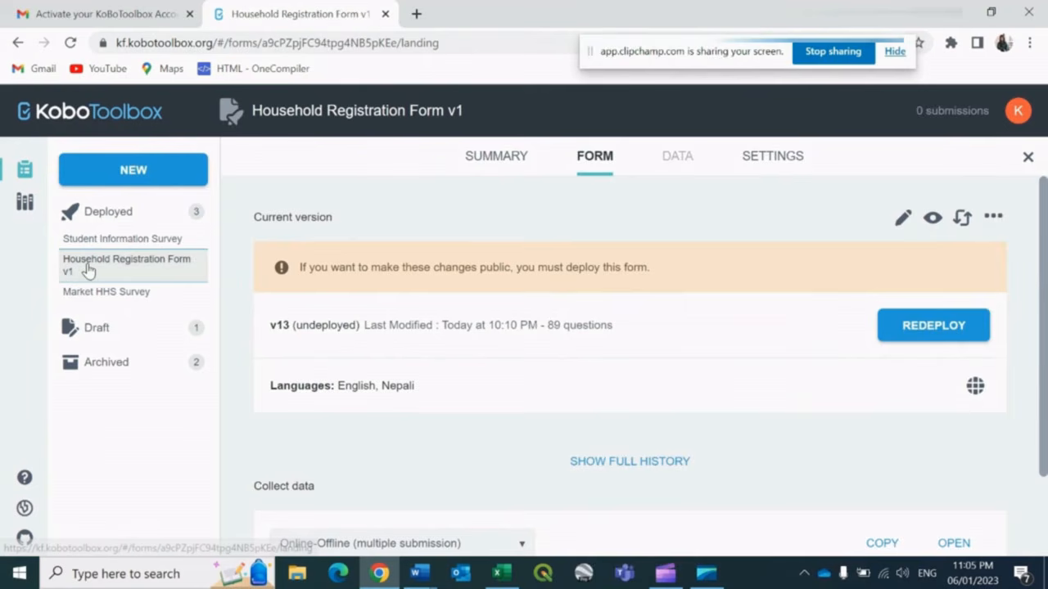
click(524, 156)
click(593, 159)
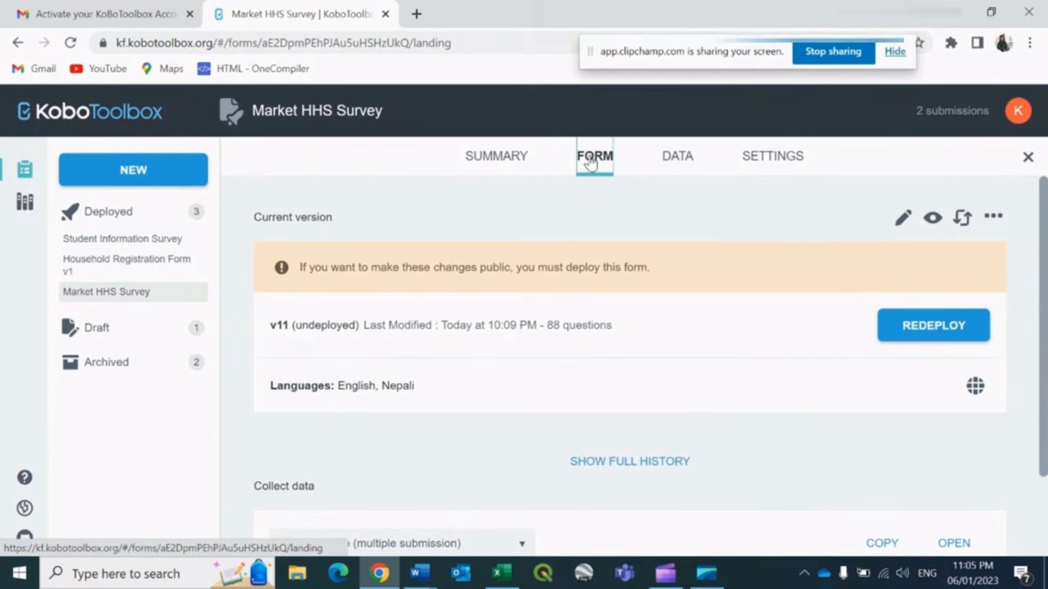
click(524, 163)
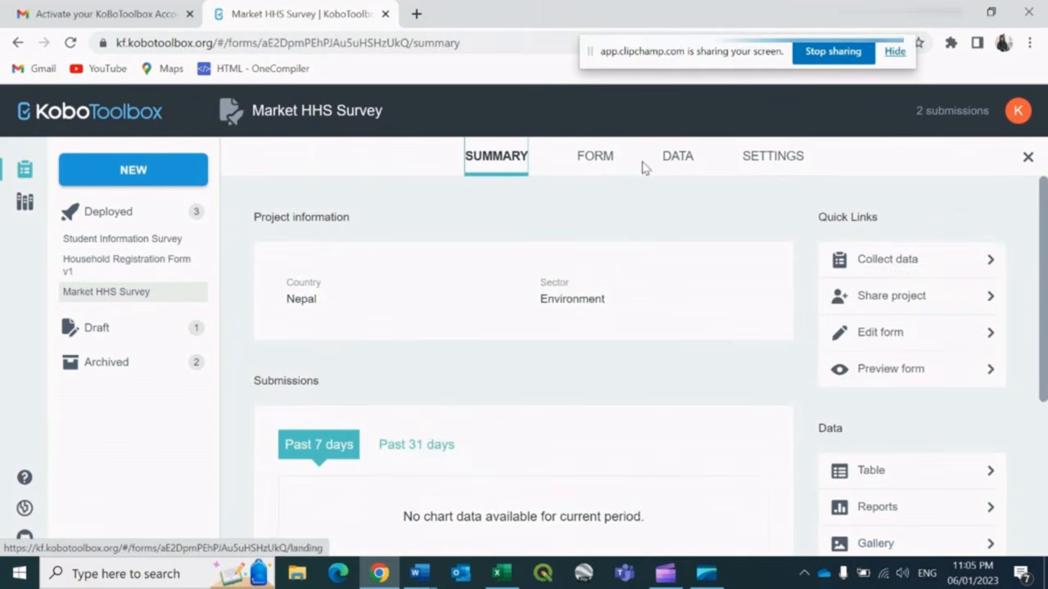
Examine the Market HHS Survey's submission table, downloads and map views, and reopen the Student Information Survey project
click(673, 164)
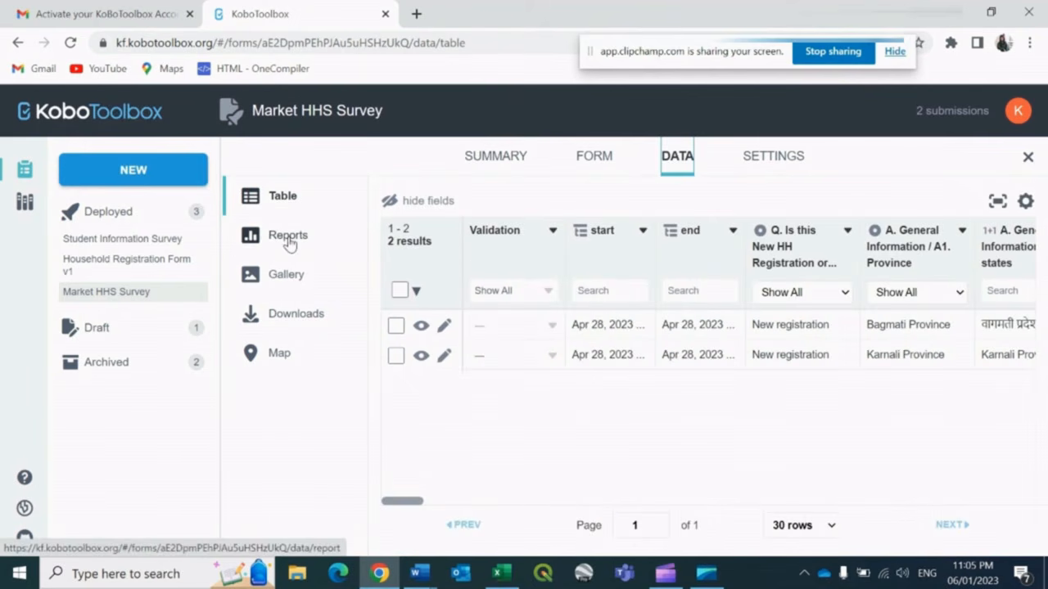
click(300, 324)
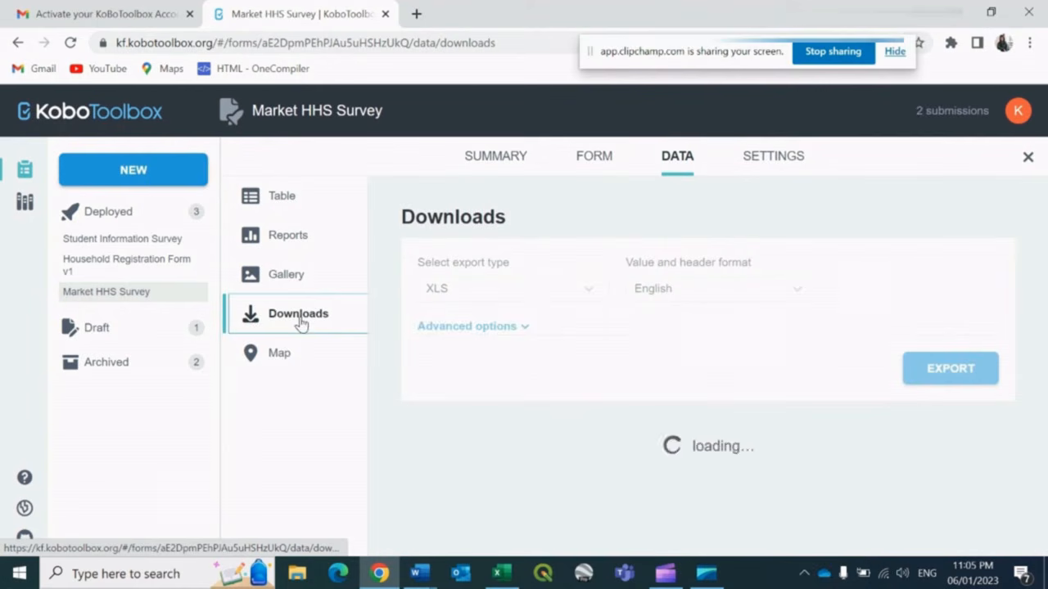
click(300, 363)
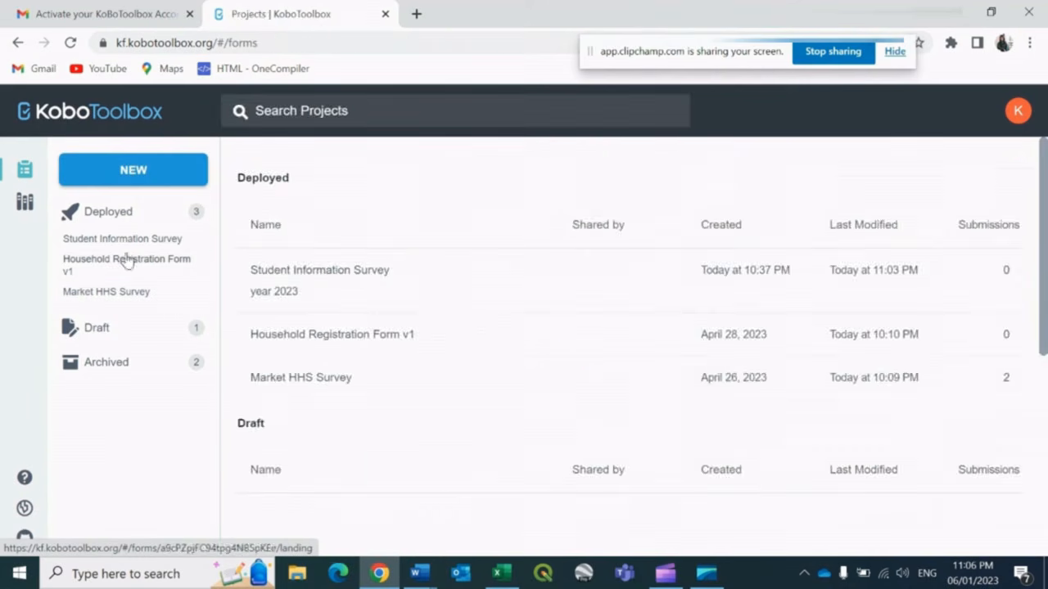
click(122, 244)
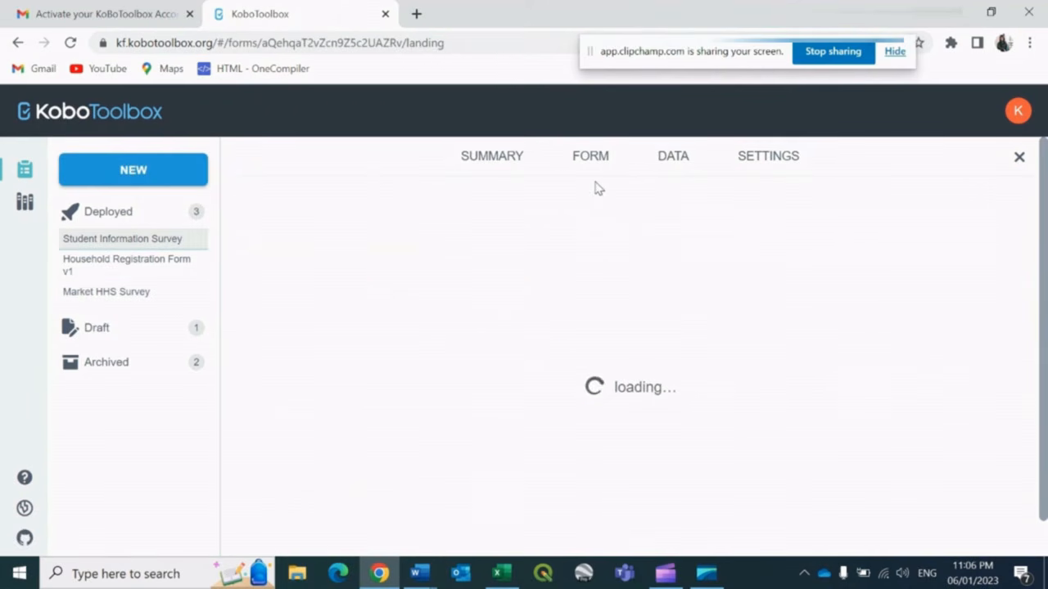